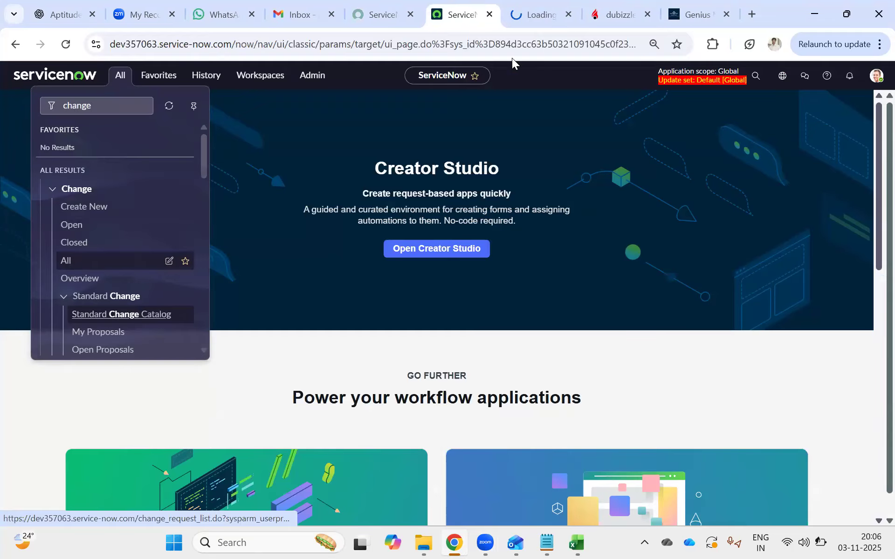
Search the application navigator for "workflow" and open the Workflow Editor.
click(536, 18)
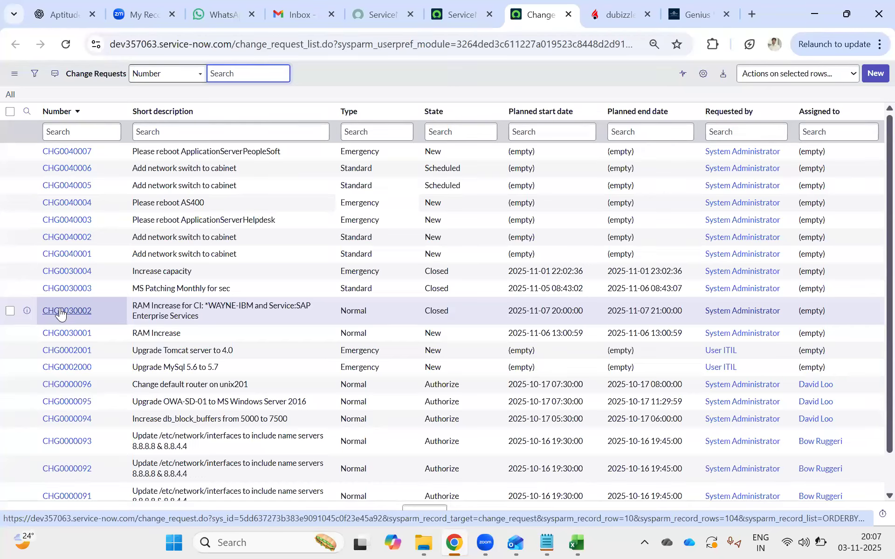
click(434, 8)
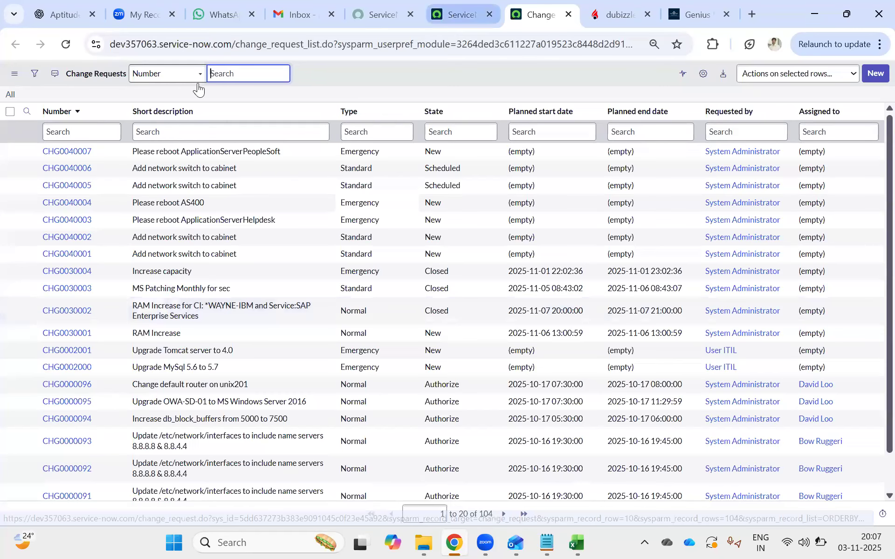
click(116, 82)
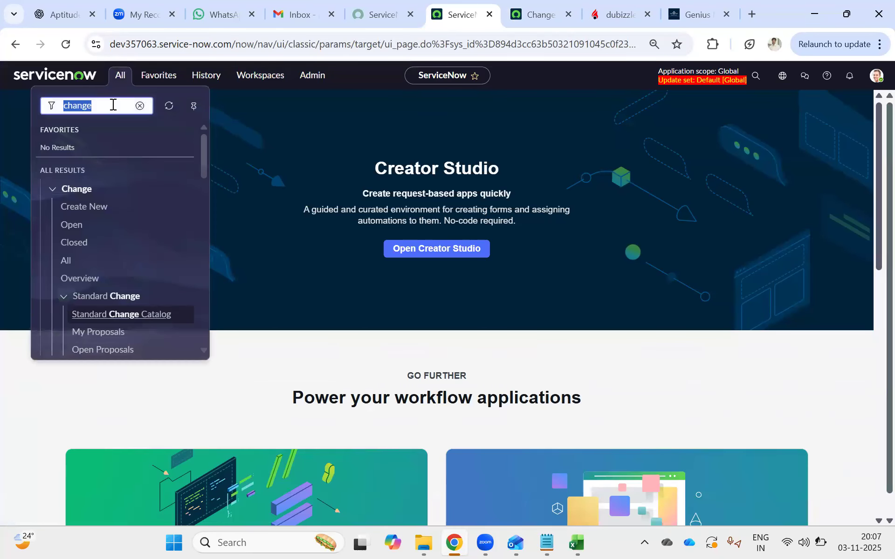
text(workflow)
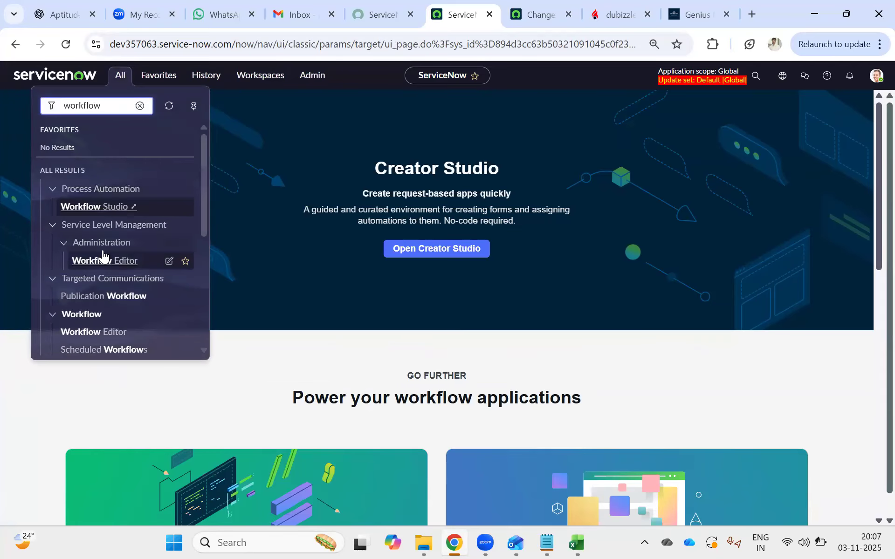
click(117, 260)
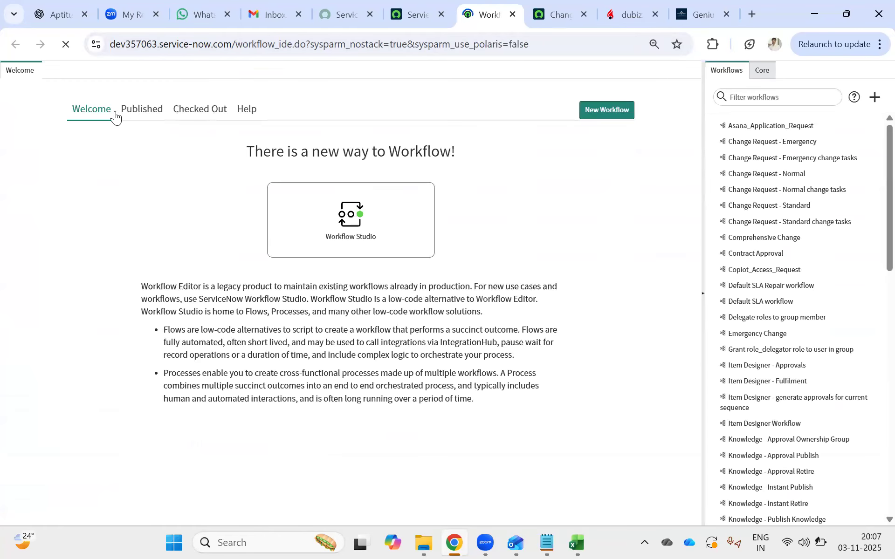
Open the published Change Request - Normal workflow and check it out for editing.
click(135, 116)
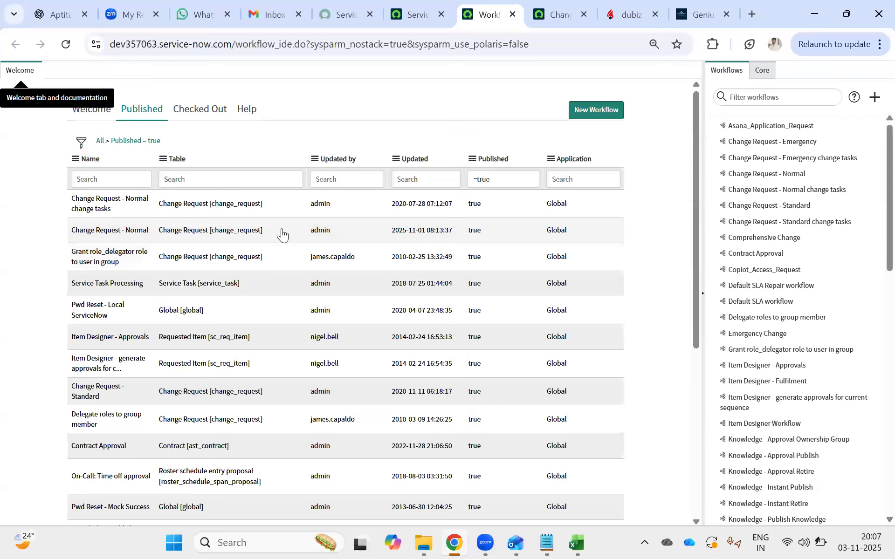
click(103, 230)
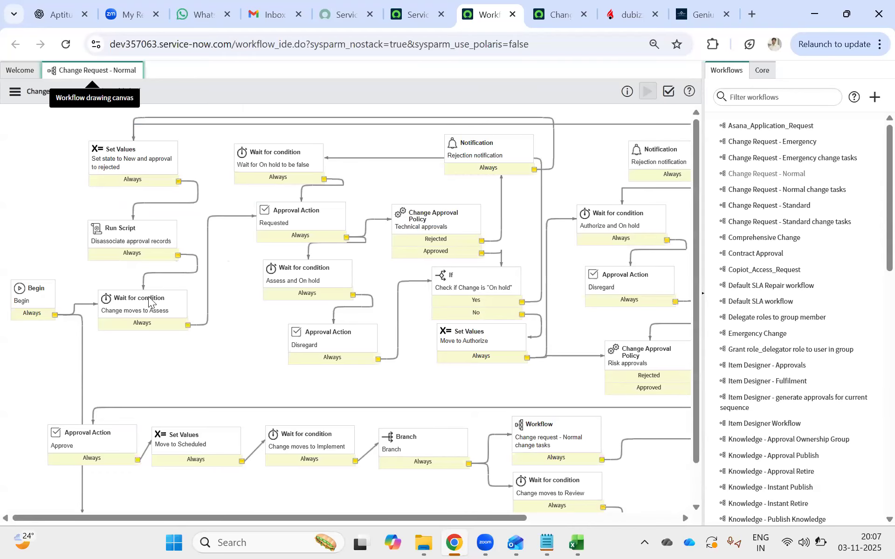
scroll(603, 335, down, 1)
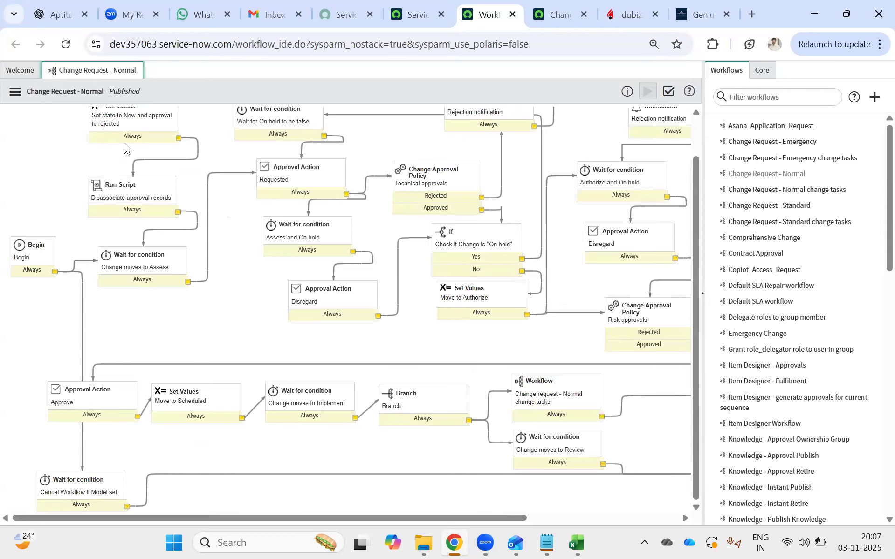
click(15, 92)
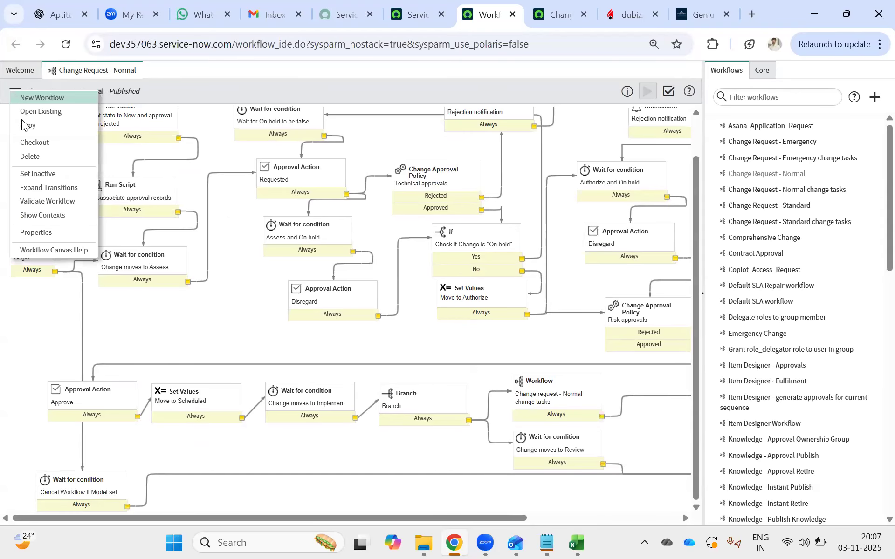
click(31, 142)
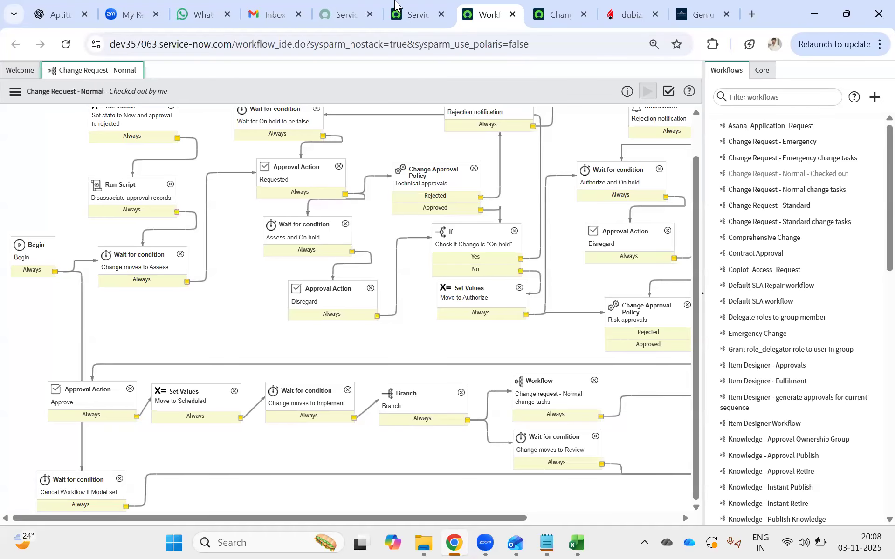
Search the application navigator for "change" and start a new change request using the Normal model.
click(417, 15)
click(122, 77)
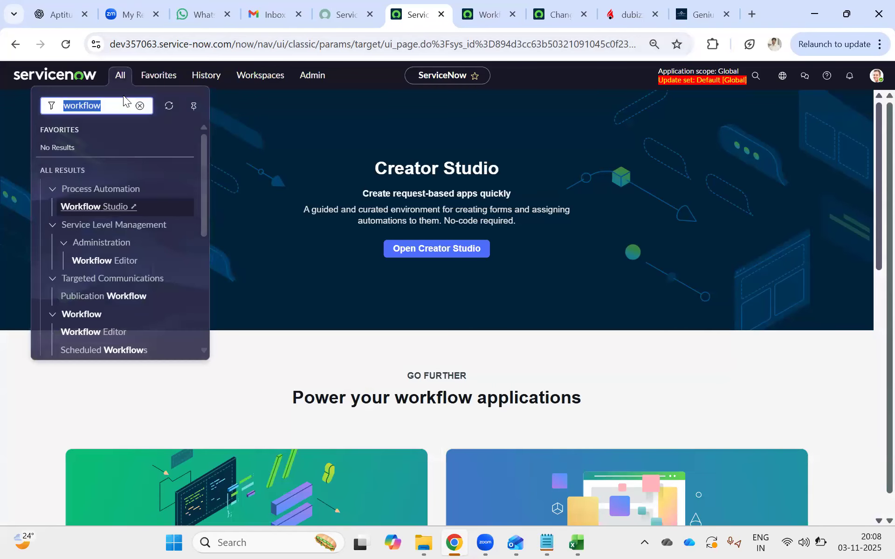
text(change)
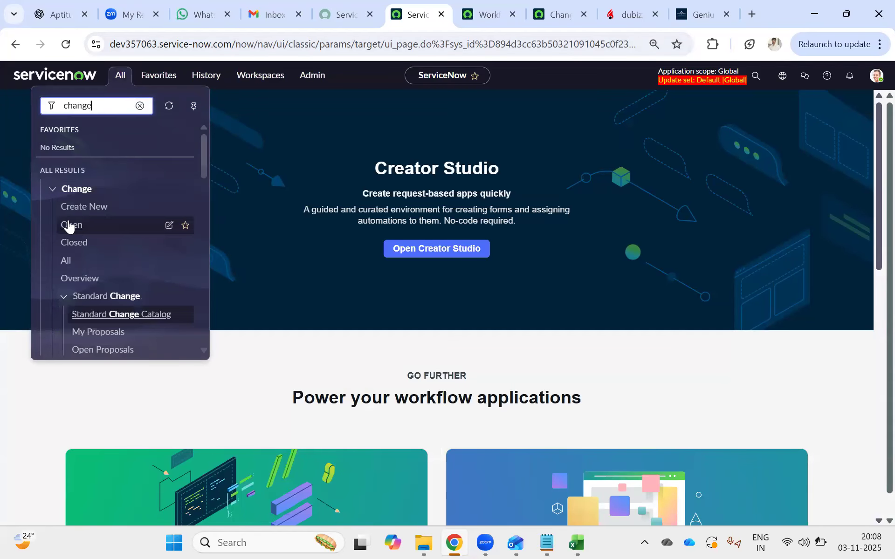
ctrl+click(104, 200)
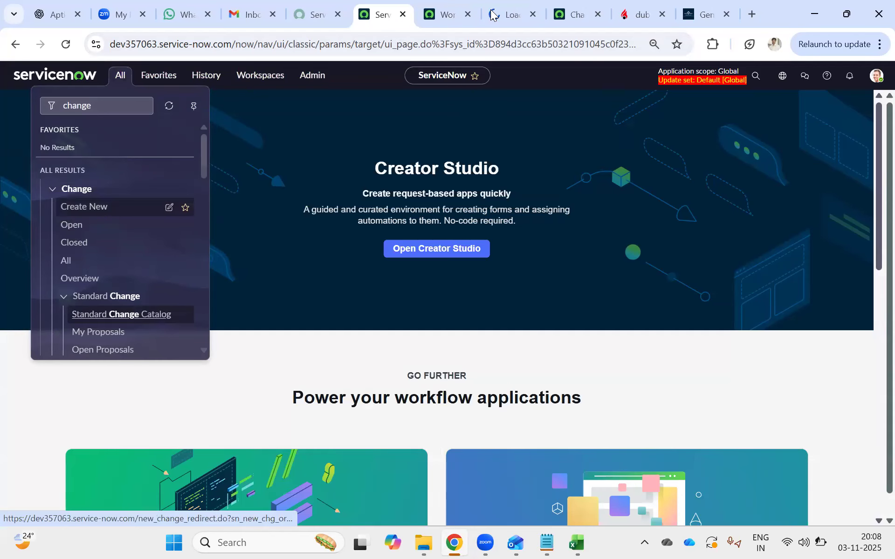
click(509, 15)
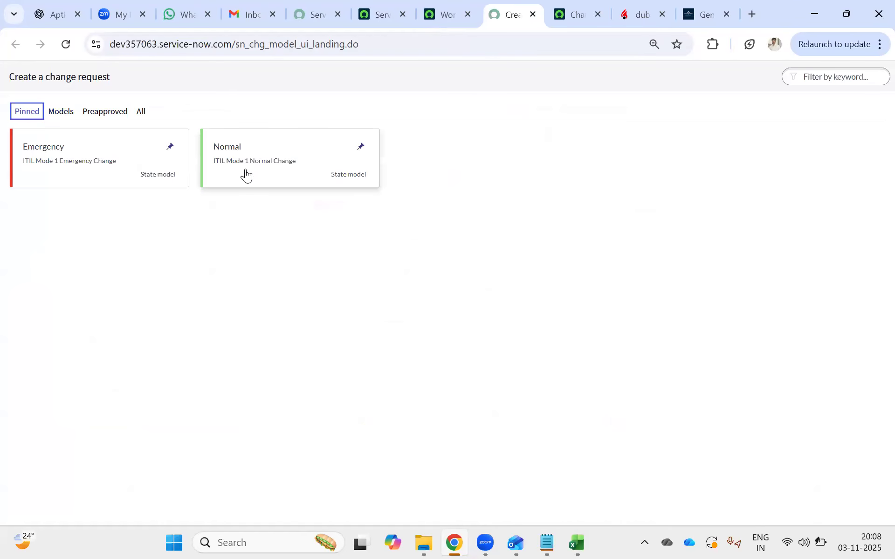
click(263, 163)
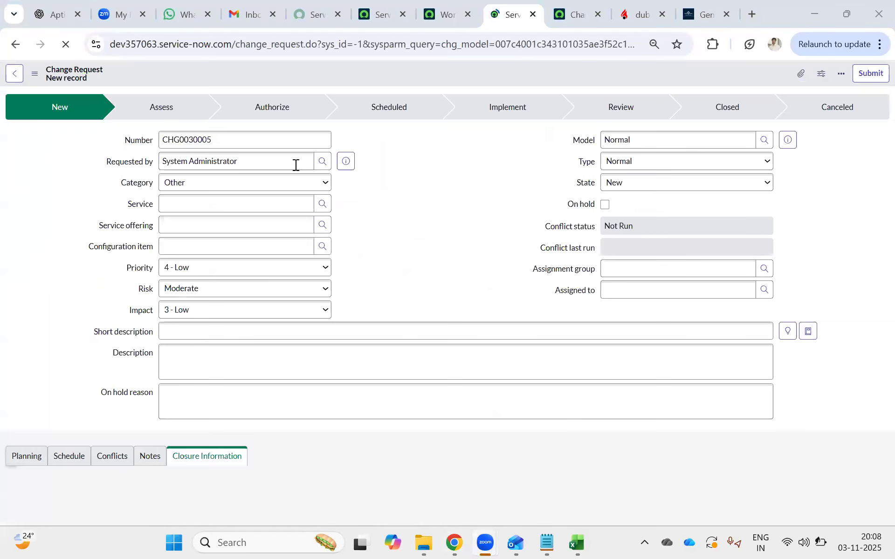
click(210, 201)
click(231, 199)
text(sa)
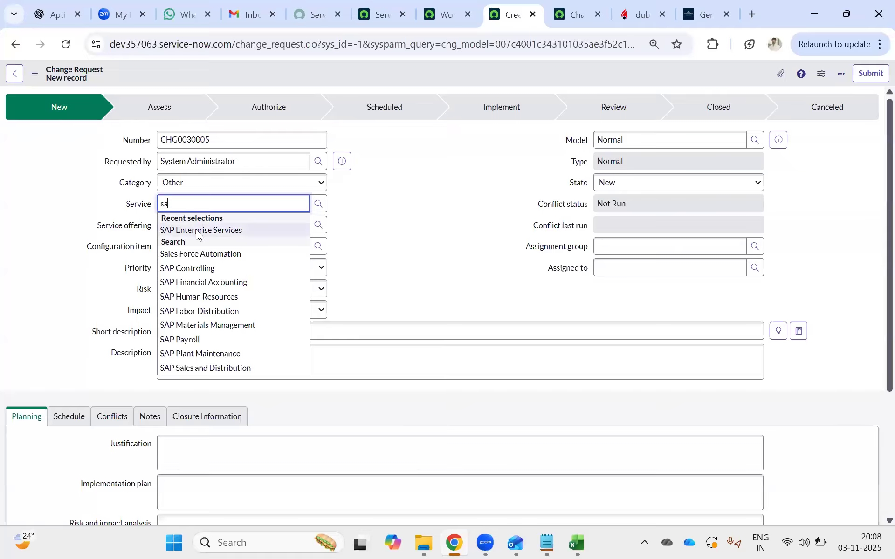
click(200, 230)
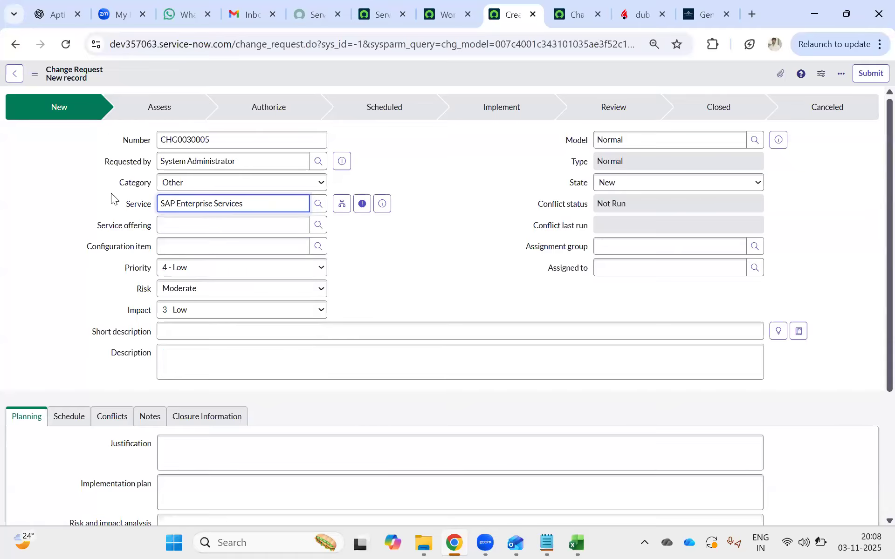
key(ctrl+a)
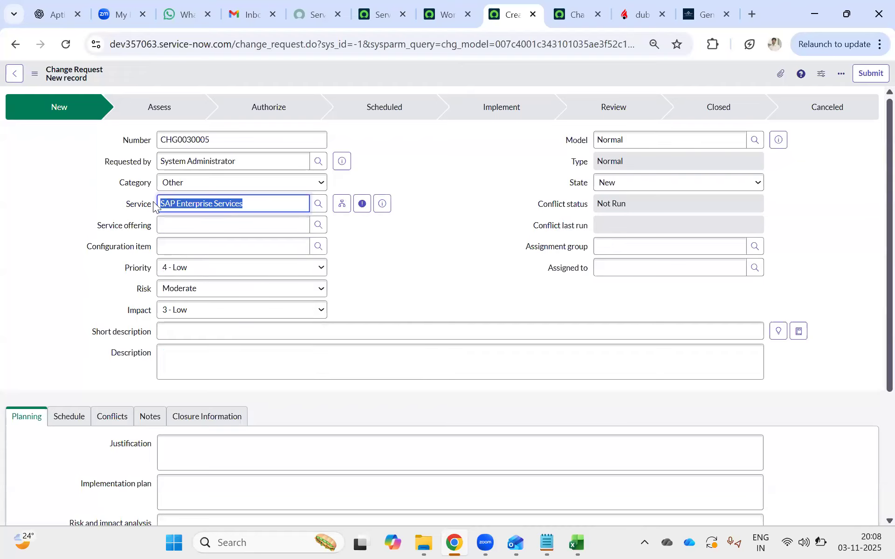
drag(275, 208, 128, 186)
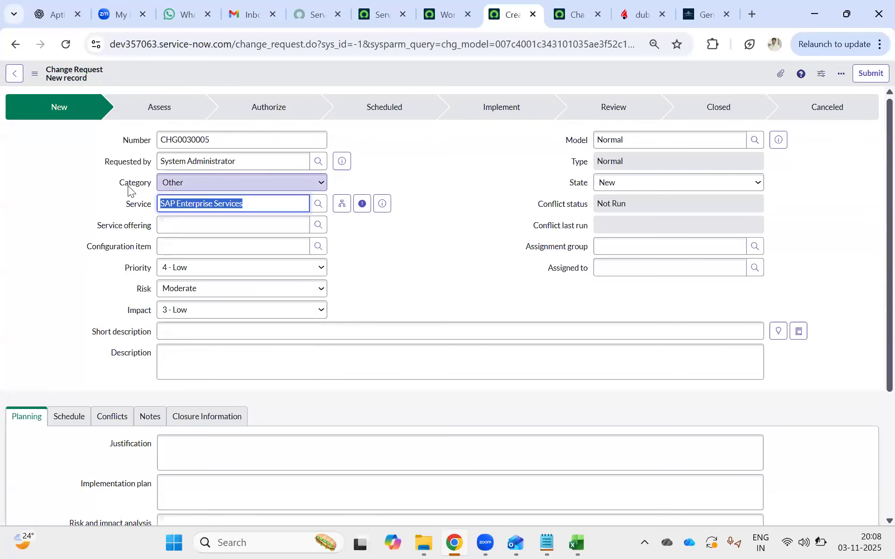
click(268, 209)
drag(268, 209, 92, 176)
key(BackSpace)
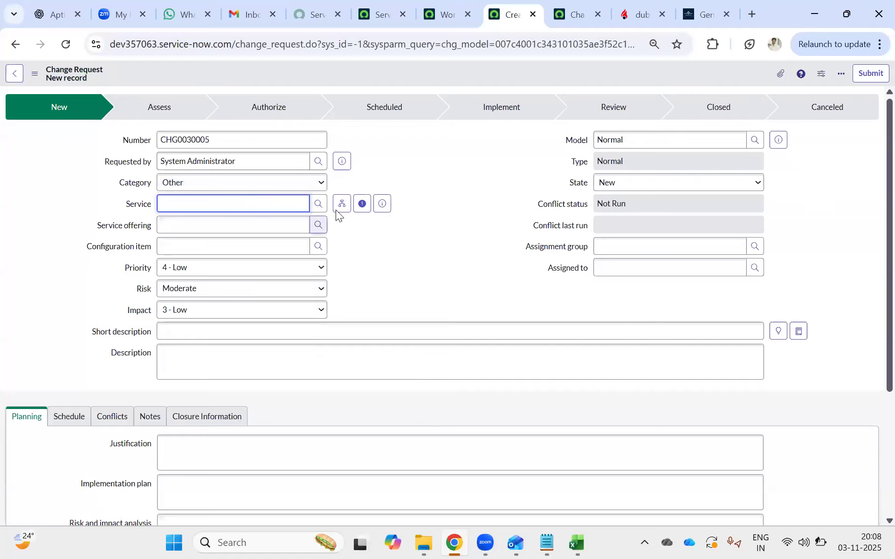
Set the new change request's Service to SAP Labor Distribution using the services lookup, and select the service name.
click(315, 204)
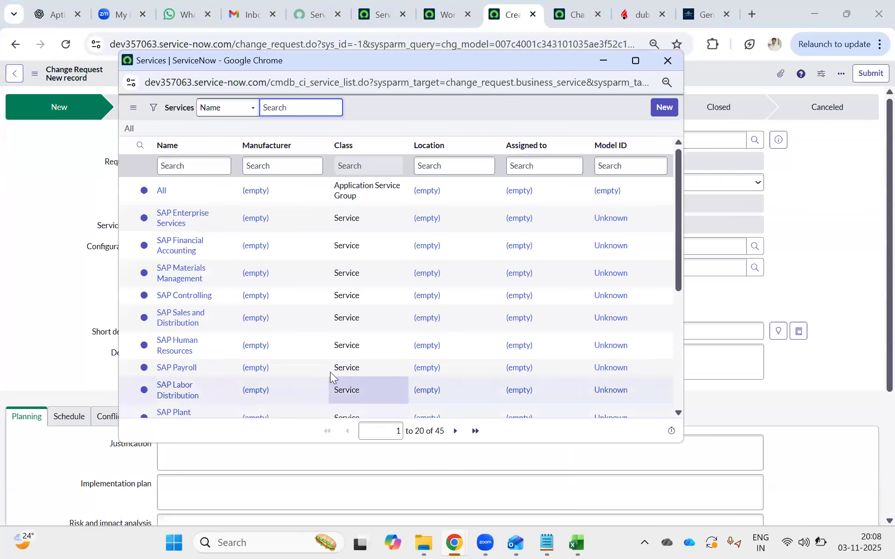
click(168, 391)
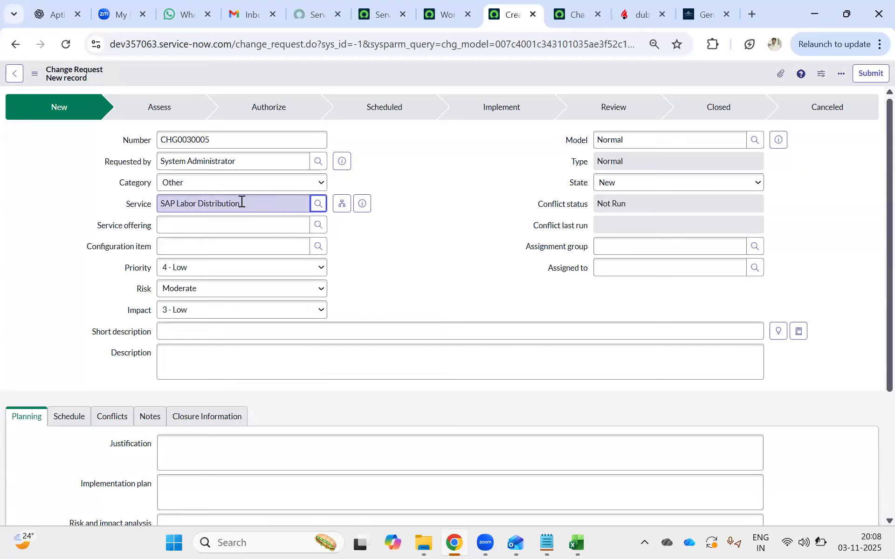
drag(242, 202, 130, 186)
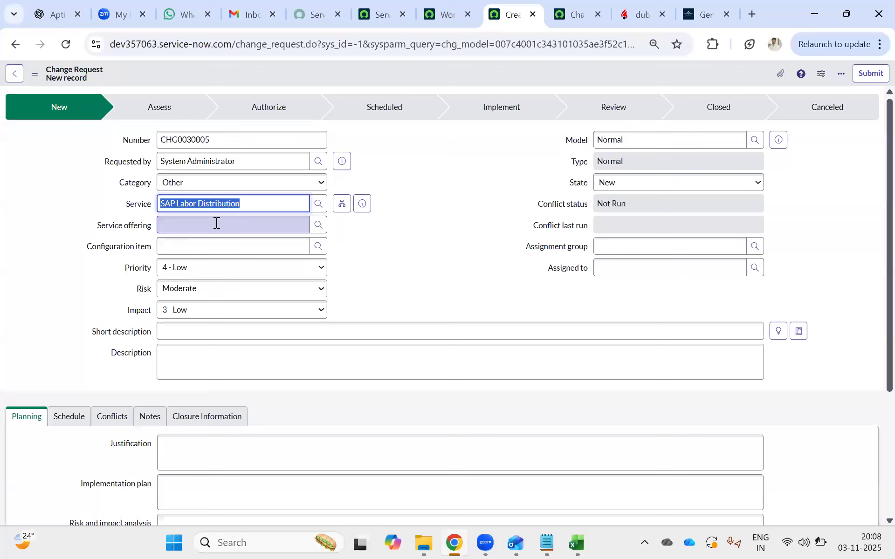
Return to the checked-out Change Request - Normal workflow and place a new Approval - Group activity on its canvas.
click(438, 11)
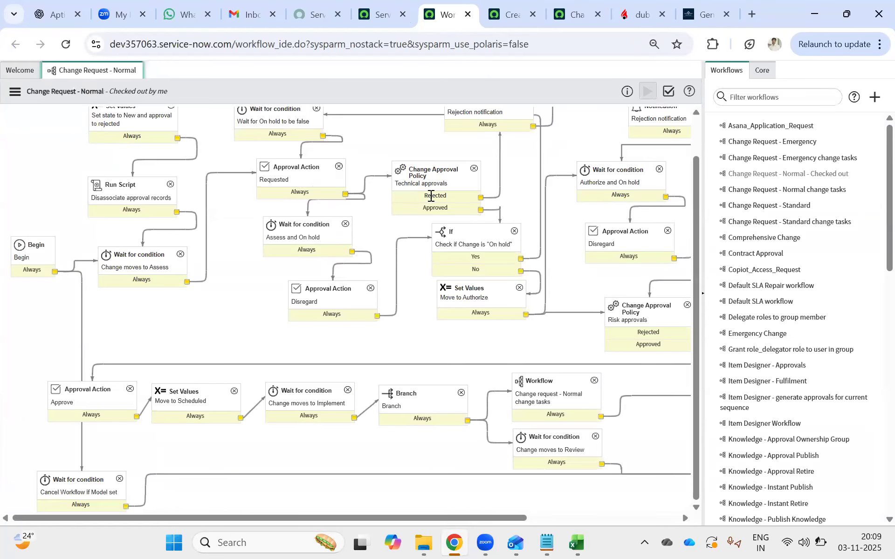
click(371, 176)
scroll(457, 187, up, 1)
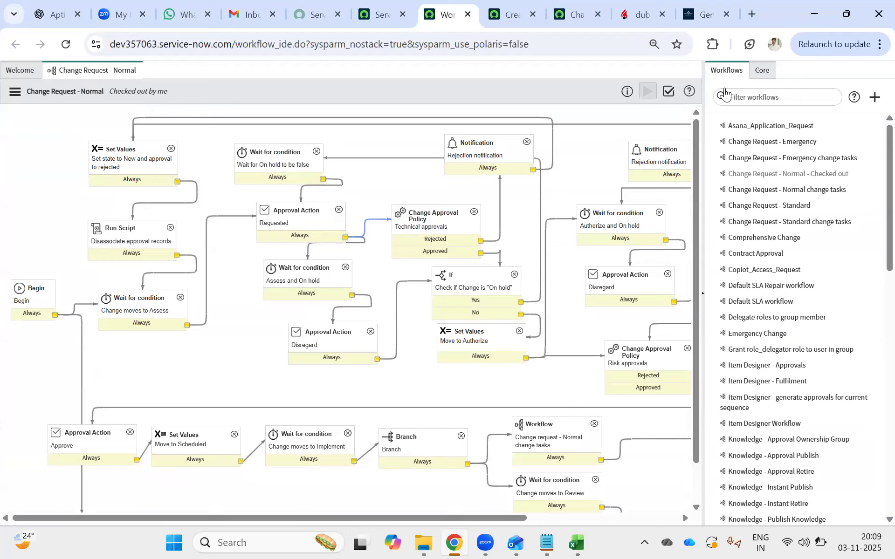
click(774, 63)
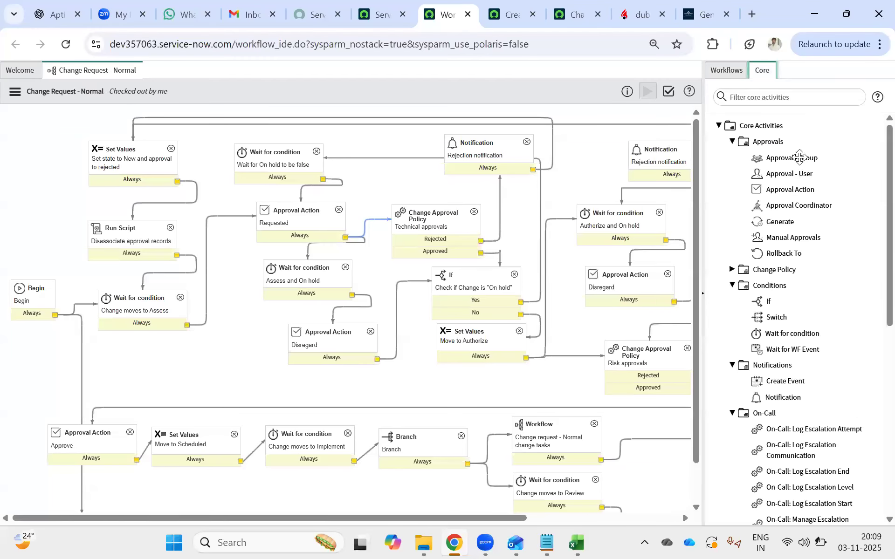
drag(799, 158, 397, 163)
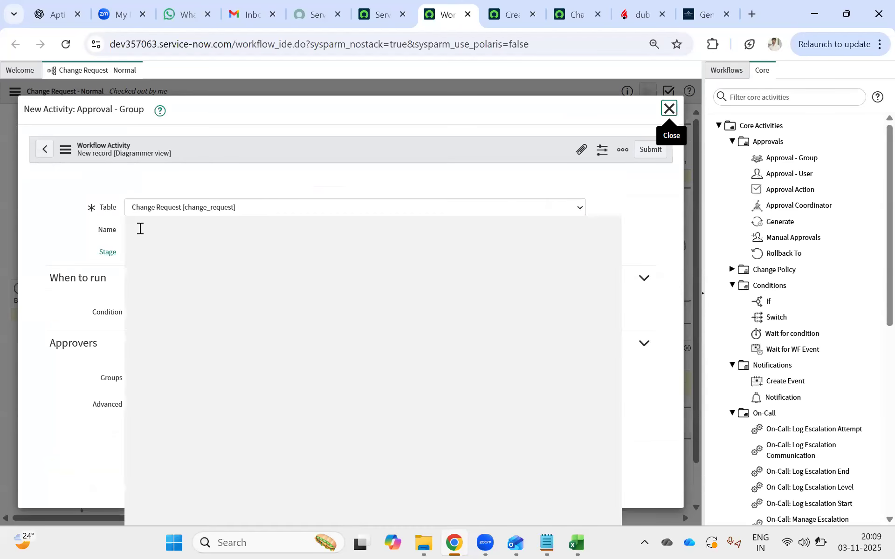
Name the new group approval activity "SAP Labour".
click(148, 230)
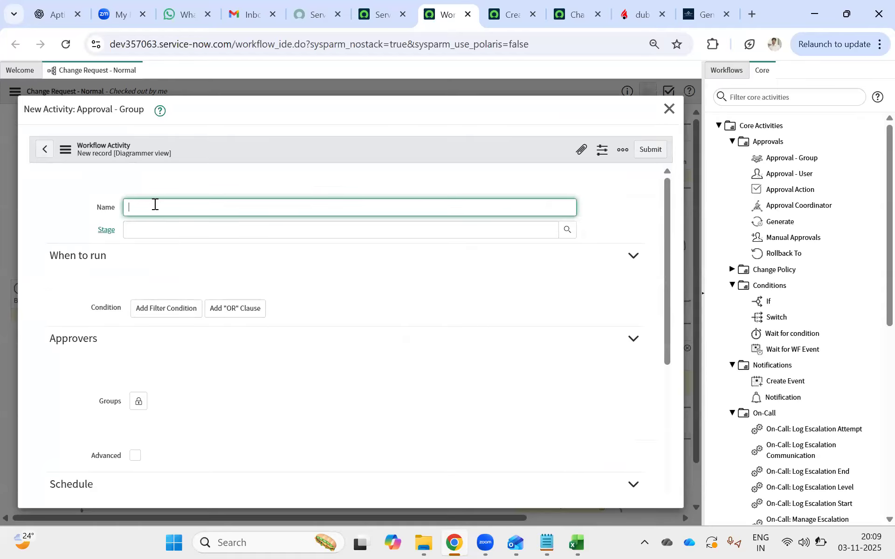
text(SAP)
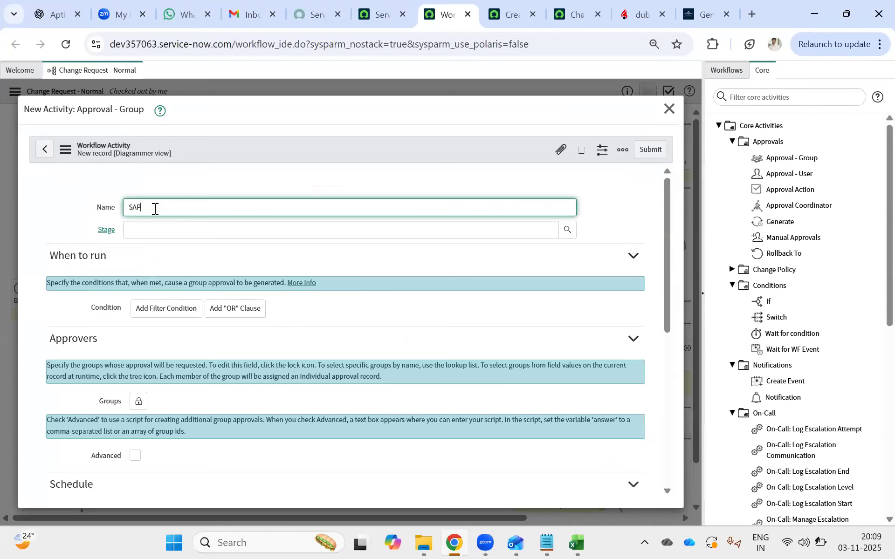
text( Labour)
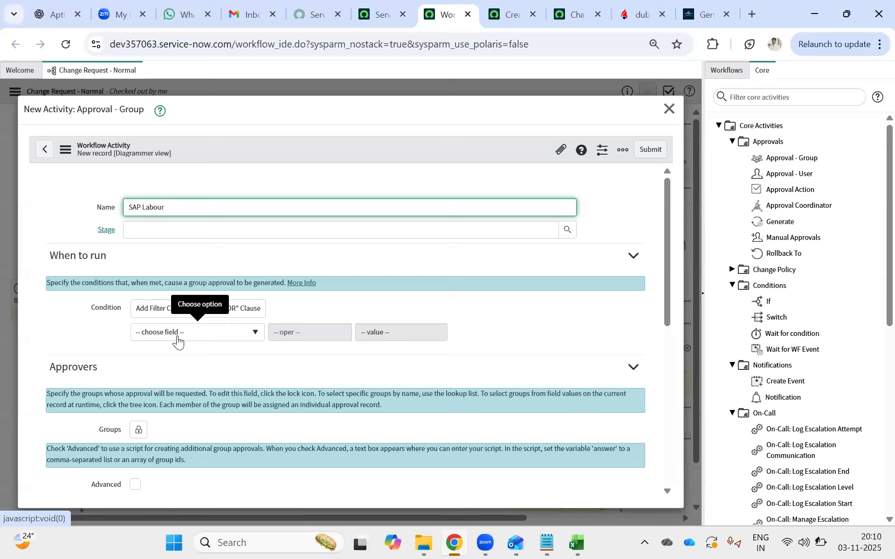
Extend the group approval condition's field choices with Show Related Fields.
click(245, 332)
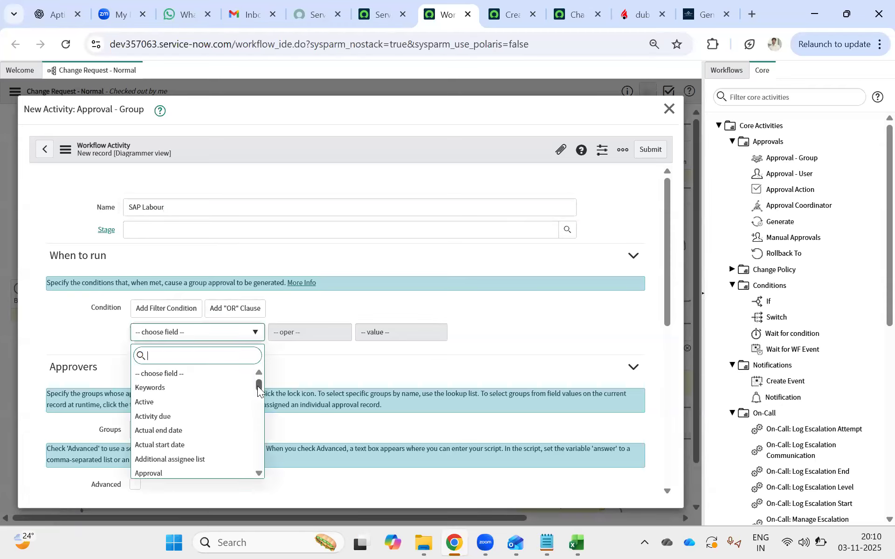
drag(260, 398, 258, 502)
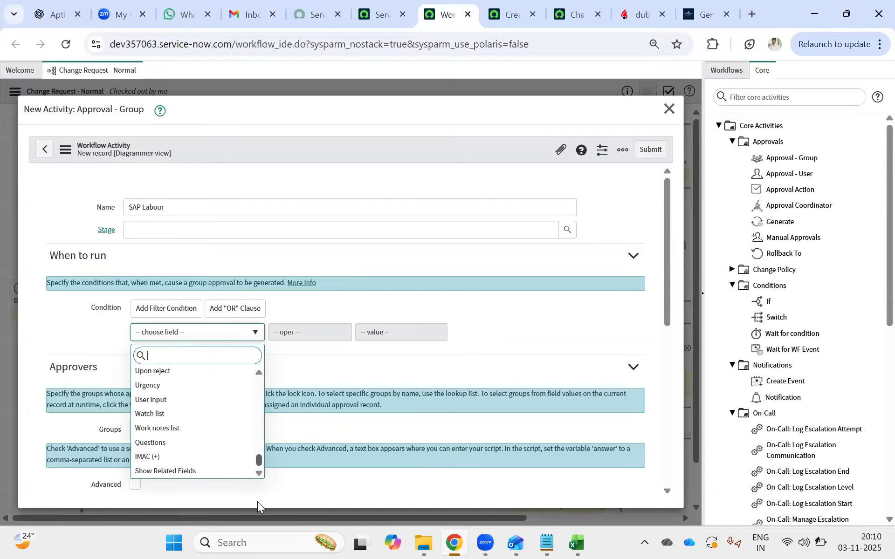
click(172, 472)
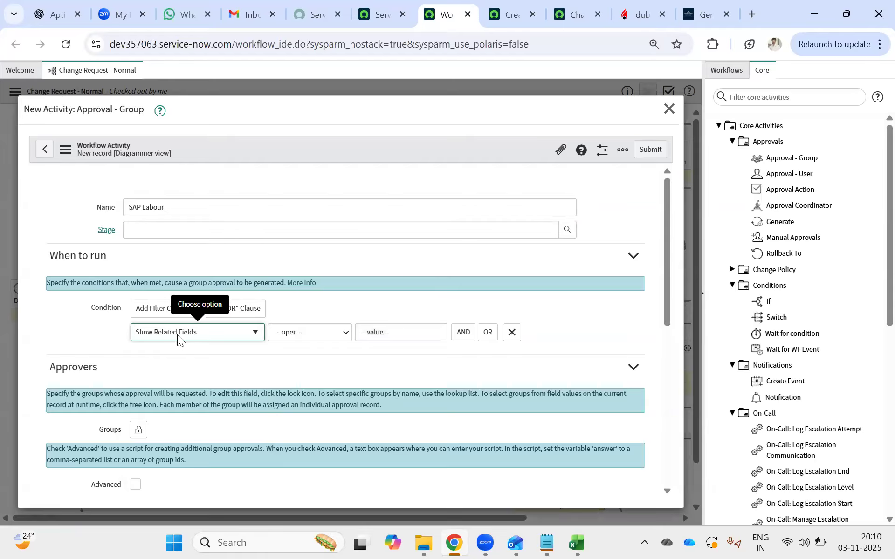
Search the condition's field choices for "cmdb" and "bus", clearing each search term.
click(177, 334)
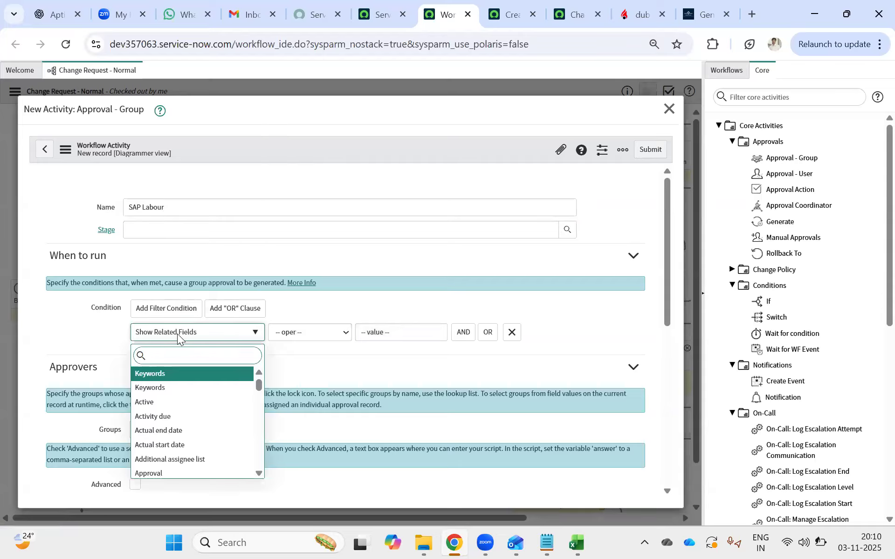
text(cmdb)
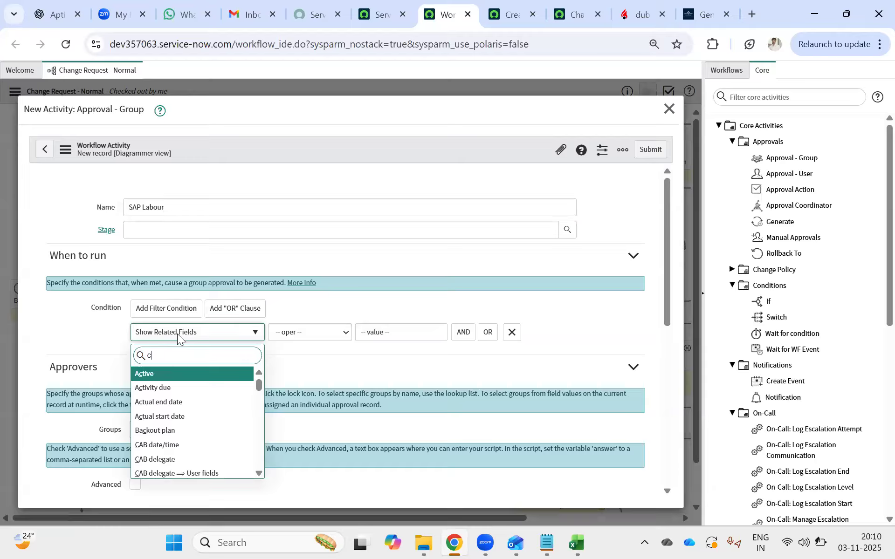
key(BackSpace)
key(BackSpace)
key(BackSpace)
key(BackSpace)
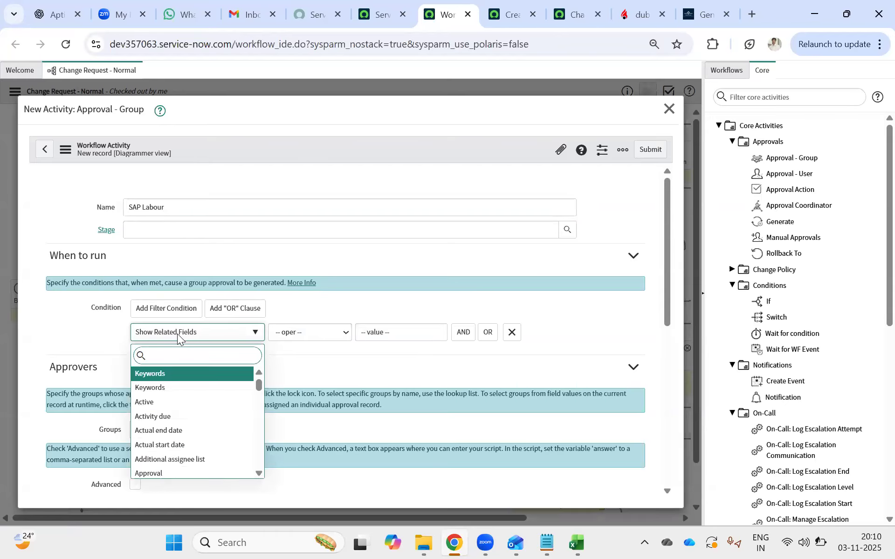
text(bus)
key(BackSpace)
key(BackSpace)
key(BackSpace)
Reveal the technical field names on the new change request, check the Service field's name, and return to the workflow activity.
click(513, 7)
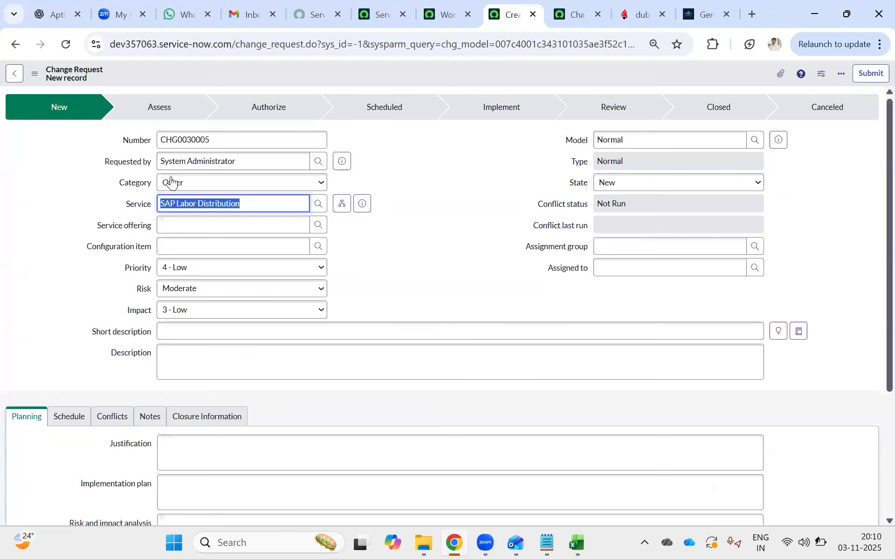
double_click(474, 212)
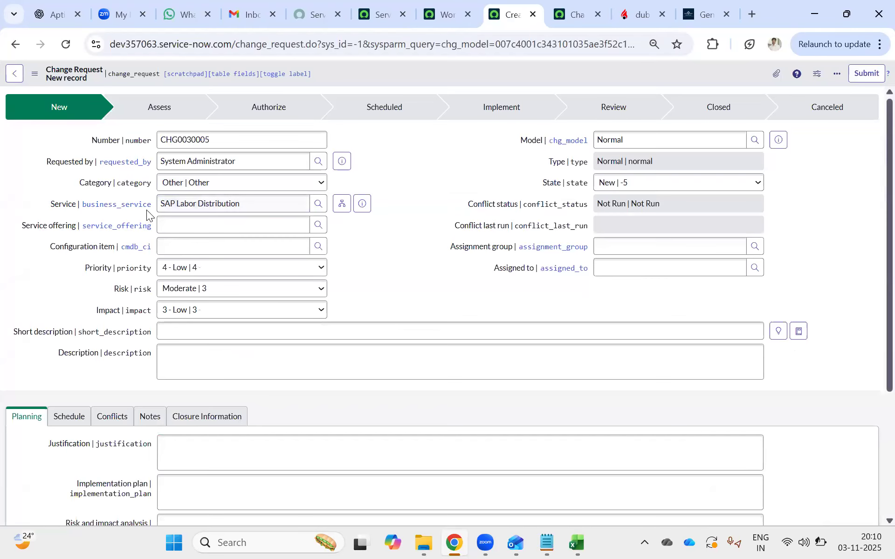
click(450, 11)
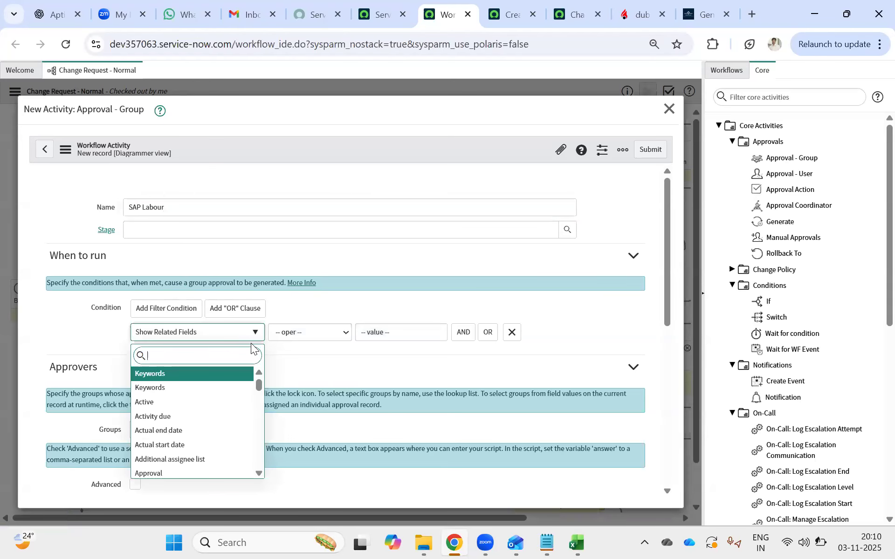
Search the condition's field choices for "busi" and clear the search term.
text(busi)
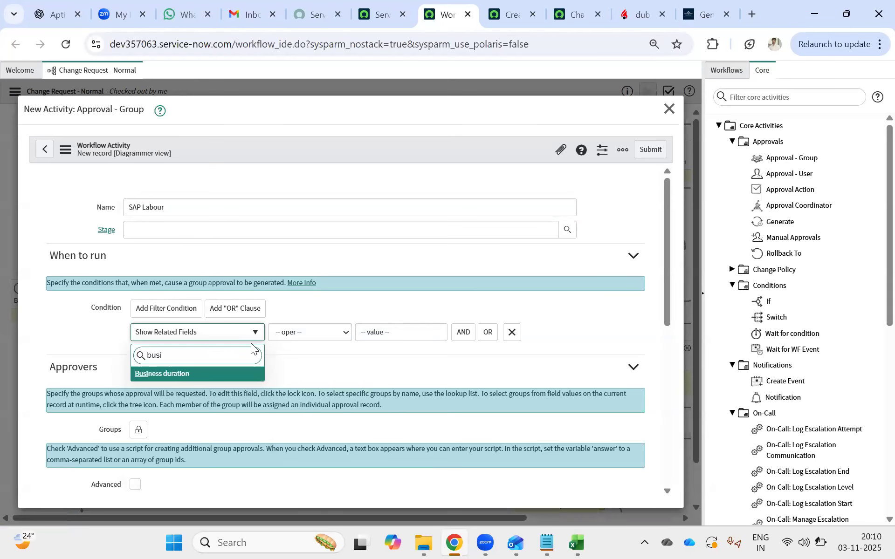
key(BackSpace)
key(BackSpace)
key(BackSpace)
key(BackSpace)
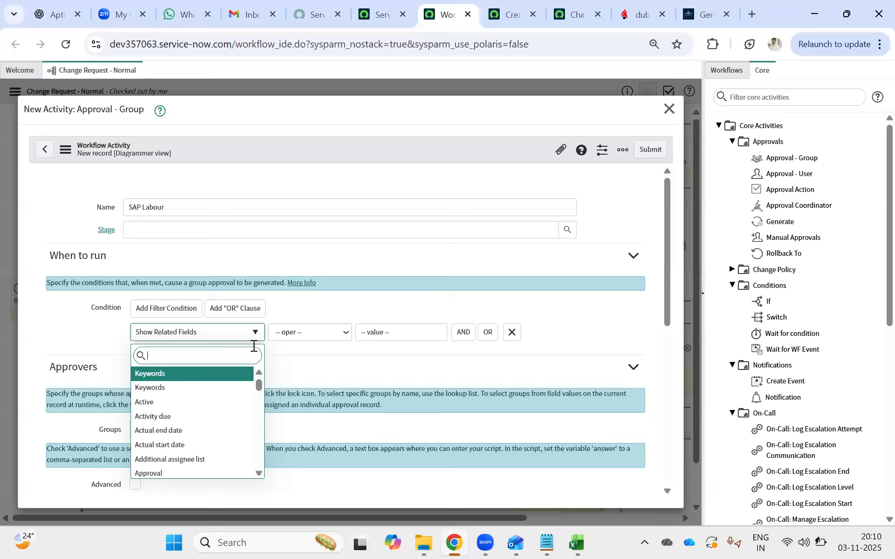
Take the related fields out of the condition's field choices with Remove Related Fields.
scroll(225, 419, down, 10)
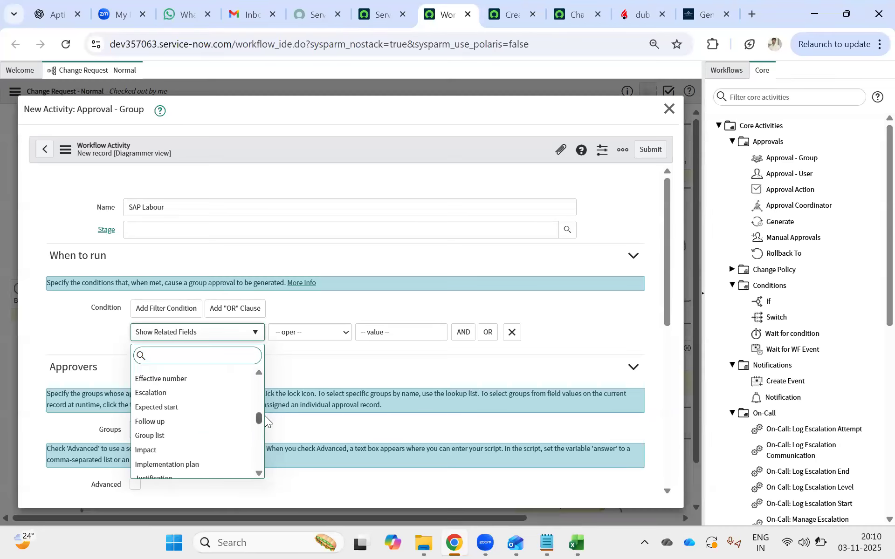
drag(261, 419, 240, 482)
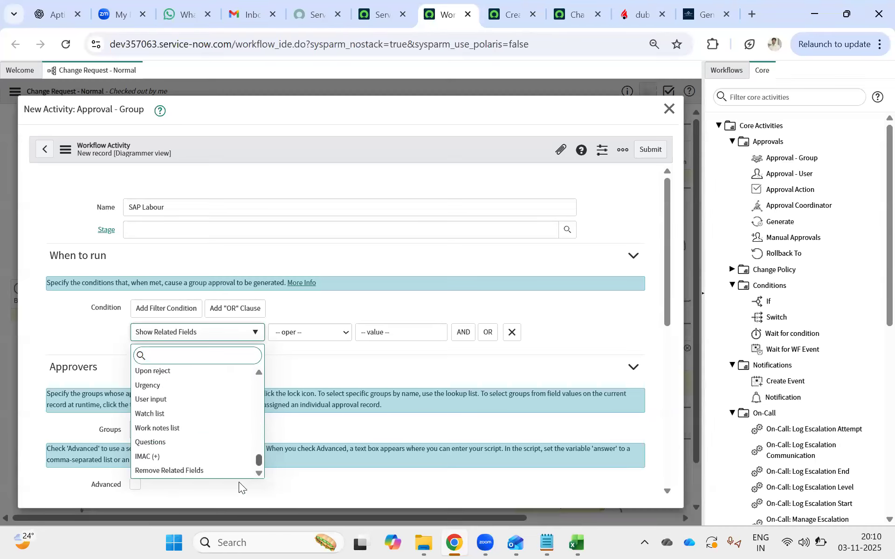
click(179, 472)
Look through the approval condition's field choices for the change request's service field.
click(203, 334)
scroll(200, 419, down, 3)
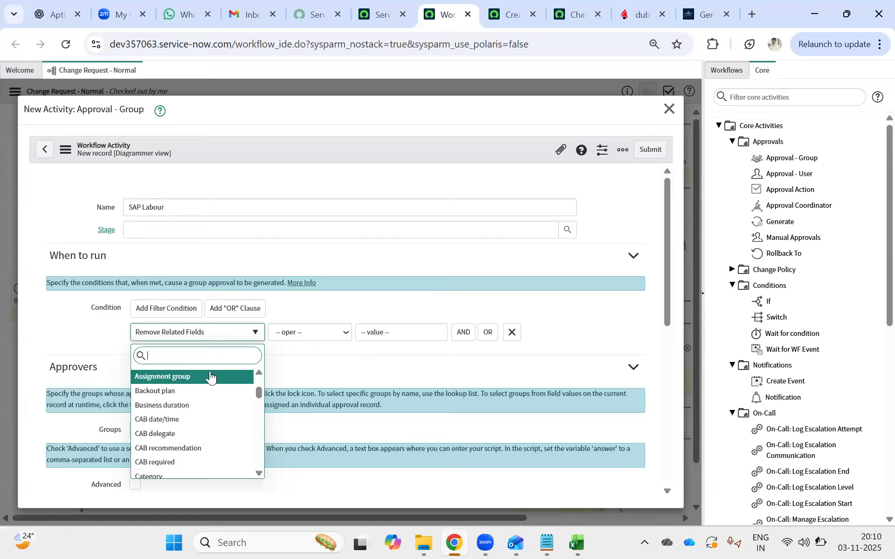
scroll(200, 395, down, 2)
scroll(200, 395, up, 4)
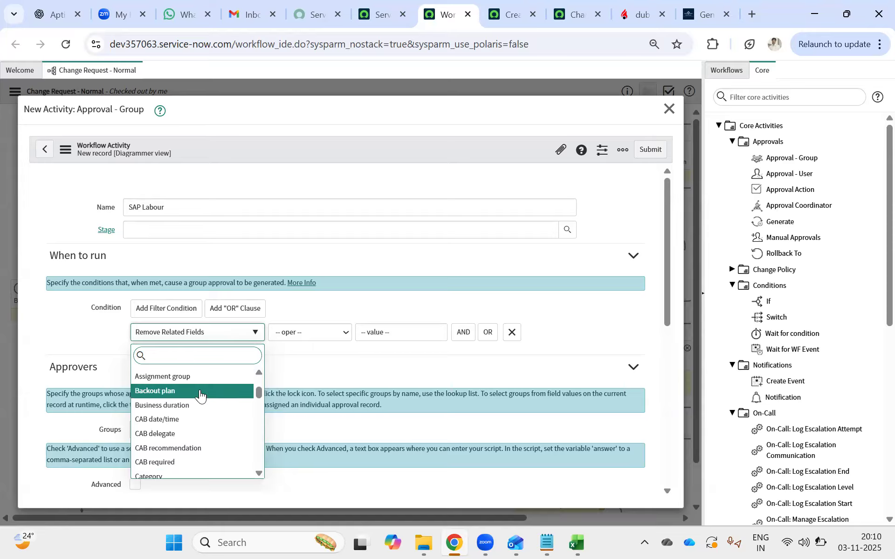
scroll(200, 395, up, 2)
scroll(201, 395, down, 8)
drag(262, 401, 269, 475)
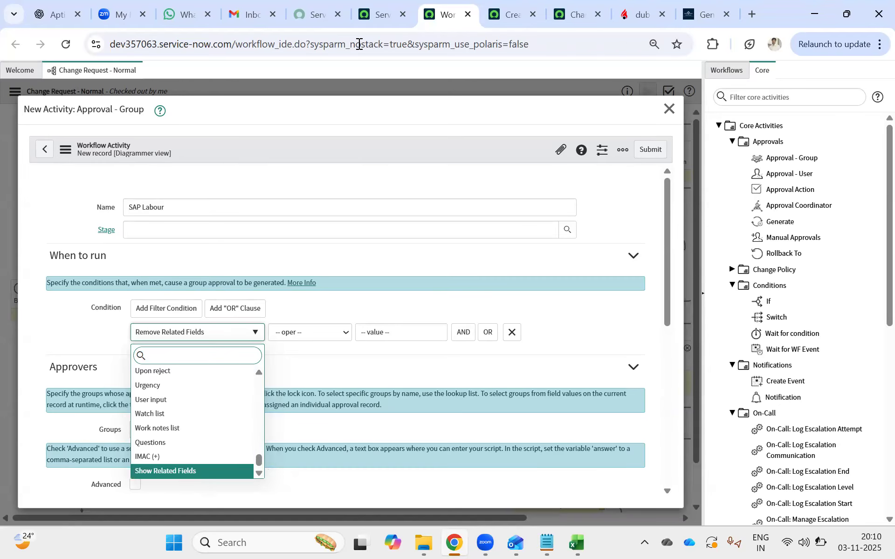
Recheck the Service field's label and technical name on the new change request, and return to the workflow activity.
click(382, 14)
click(501, 14)
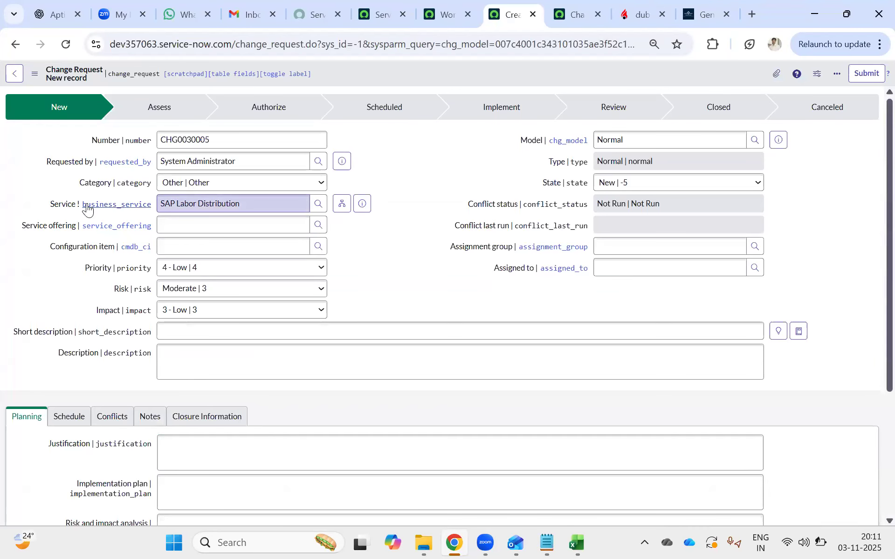
click(439, 14)
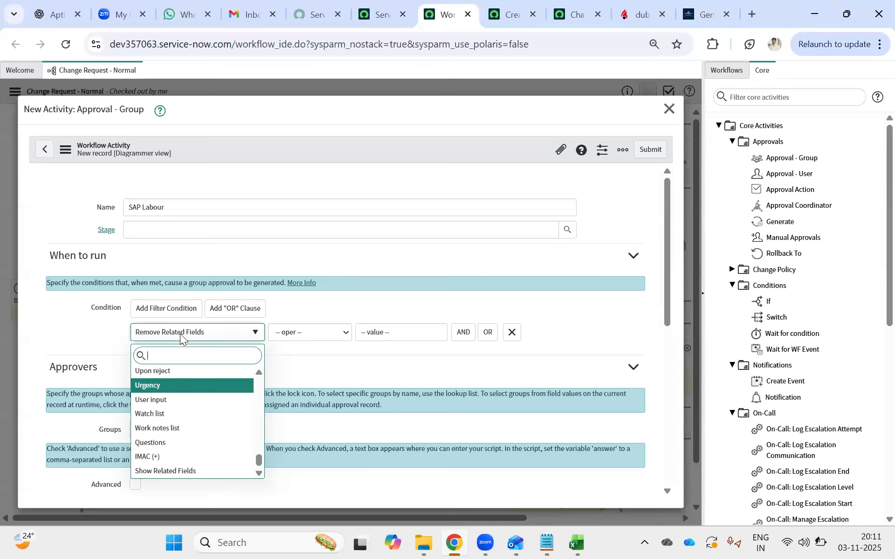
Choose Service as the field of the SAP Labour approval condition.
scroll(261, 372, up, 5)
scroll(260, 372, up, 5)
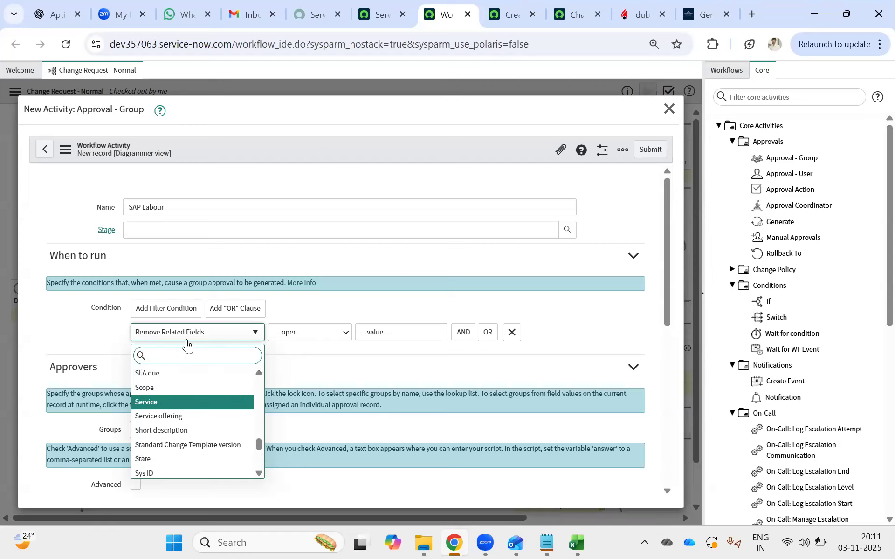
click(205, 331)
Show related fields for the approval condition and expand the Service reference into its Service fields.
click(205, 331)
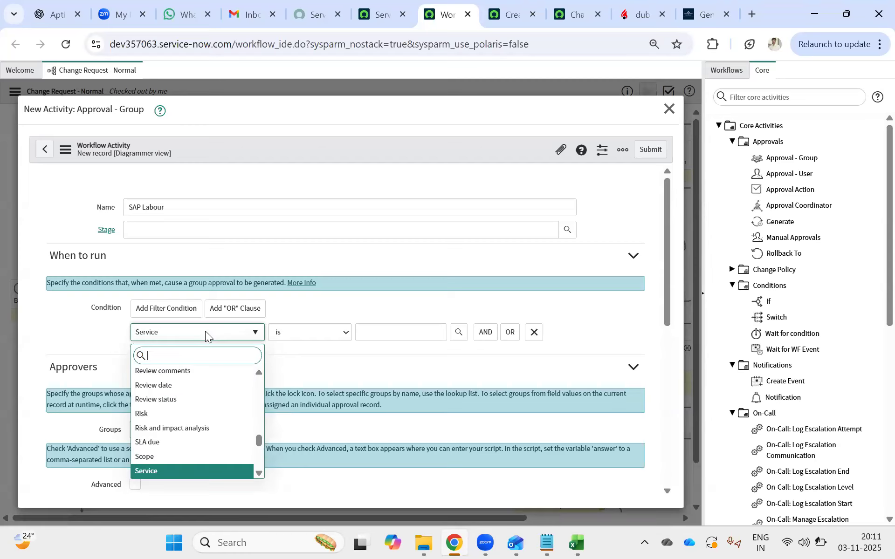
drag(261, 441, 261, 473)
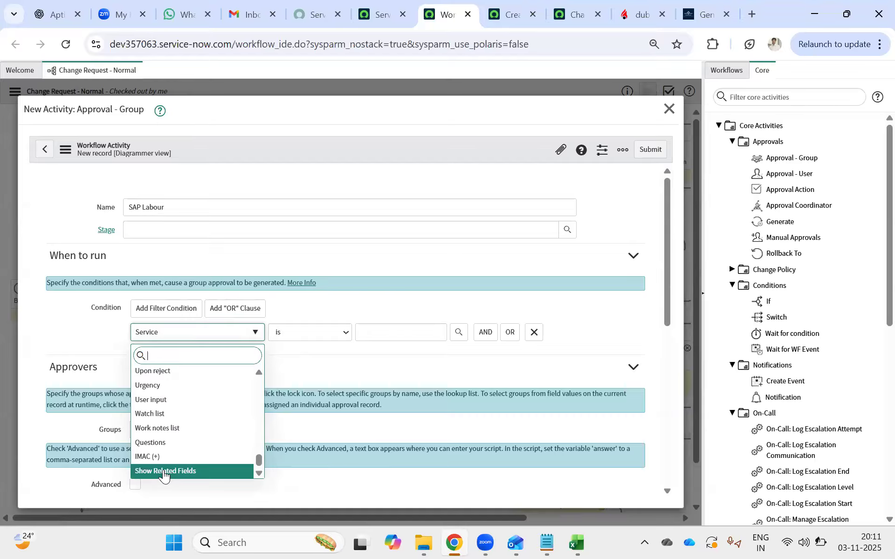
click(169, 472)
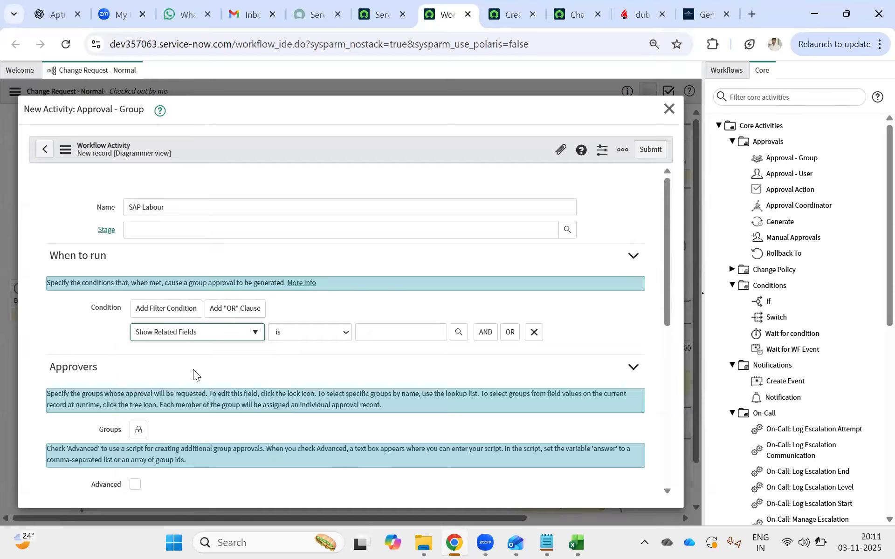
click(185, 336)
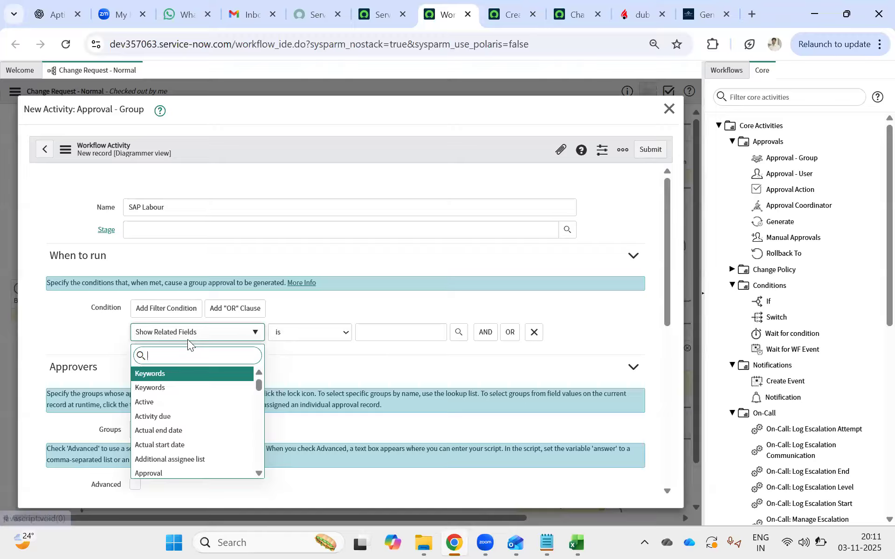
drag(257, 384, 263, 450)
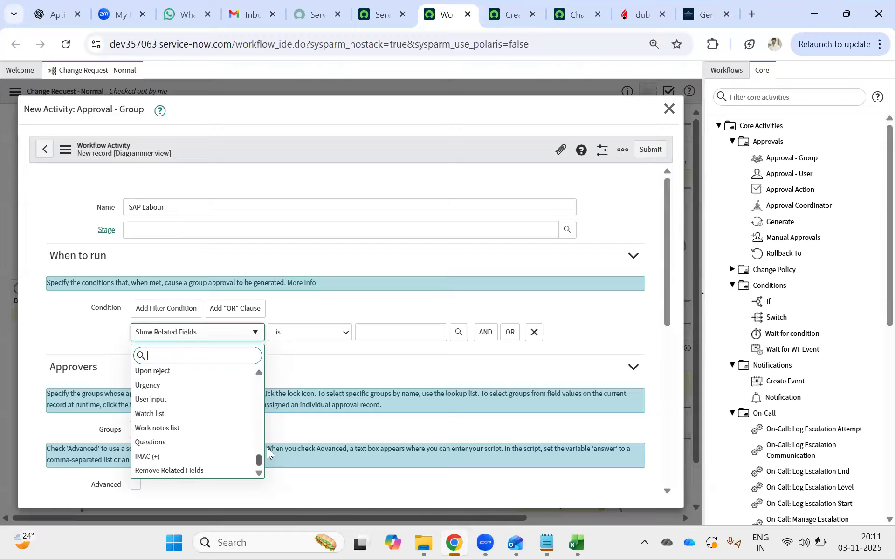
click(243, 356)
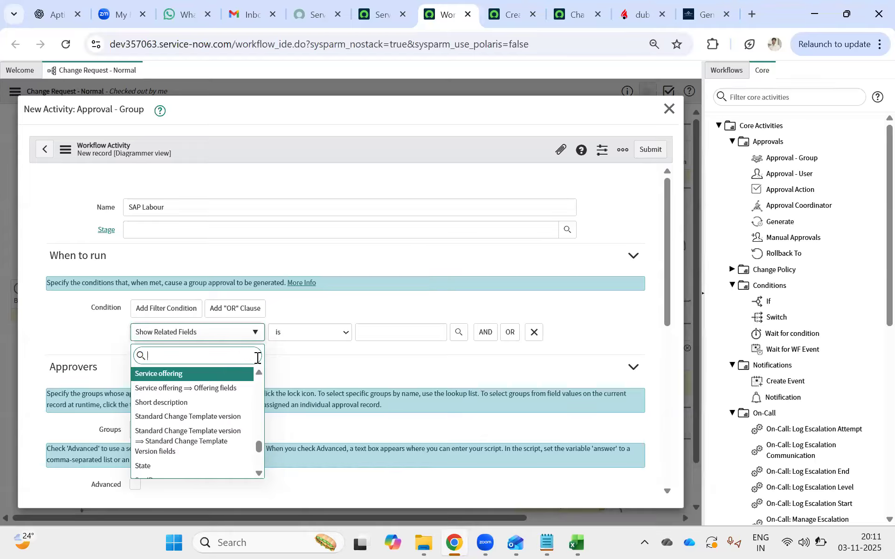
click(258, 373)
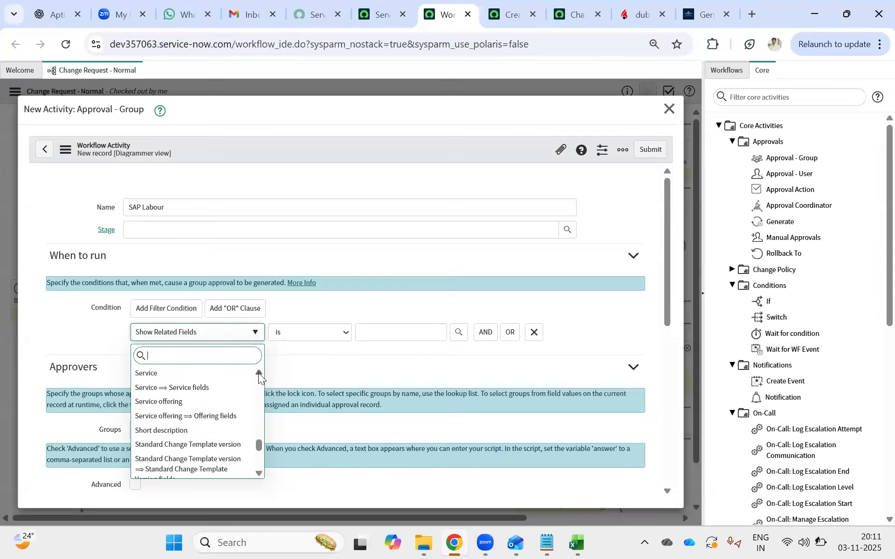
click(208, 388)
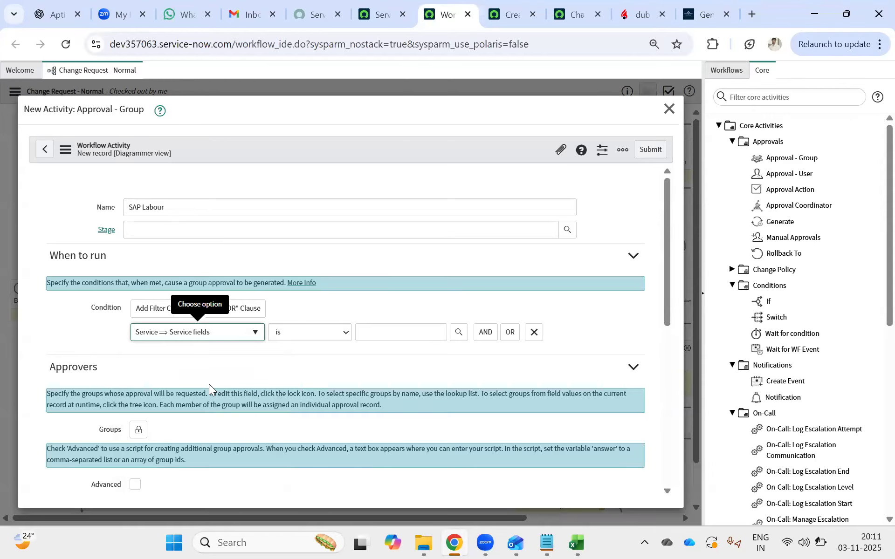
Choose Name from the Service fields as the field of the SAP Labour approval condition.
click(235, 330)
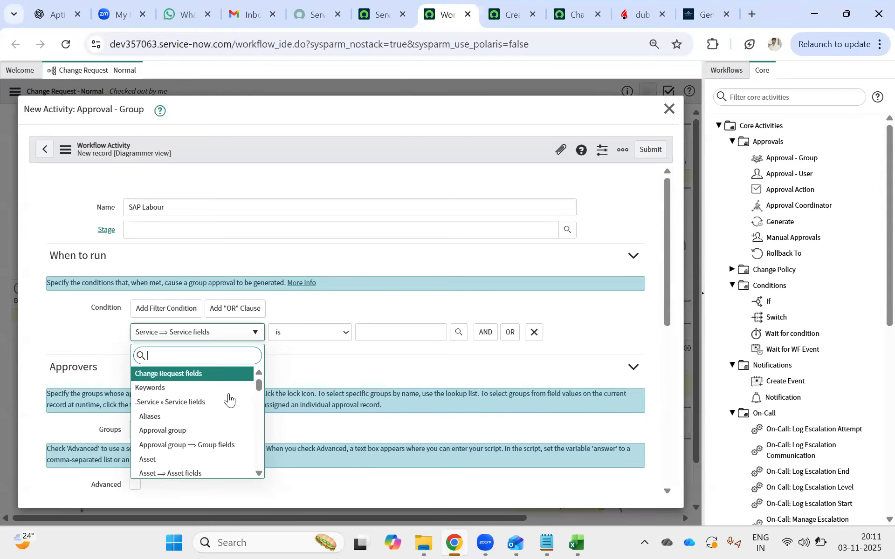
scroll(215, 409, down, 3)
scroll(212, 412, down, 7)
scroll(207, 418, down, 6)
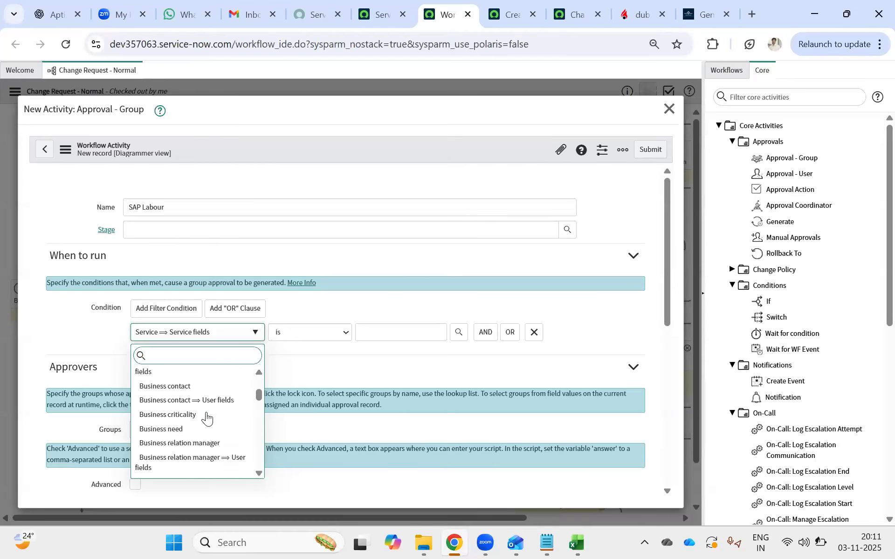
scroll(207, 418, down, 7)
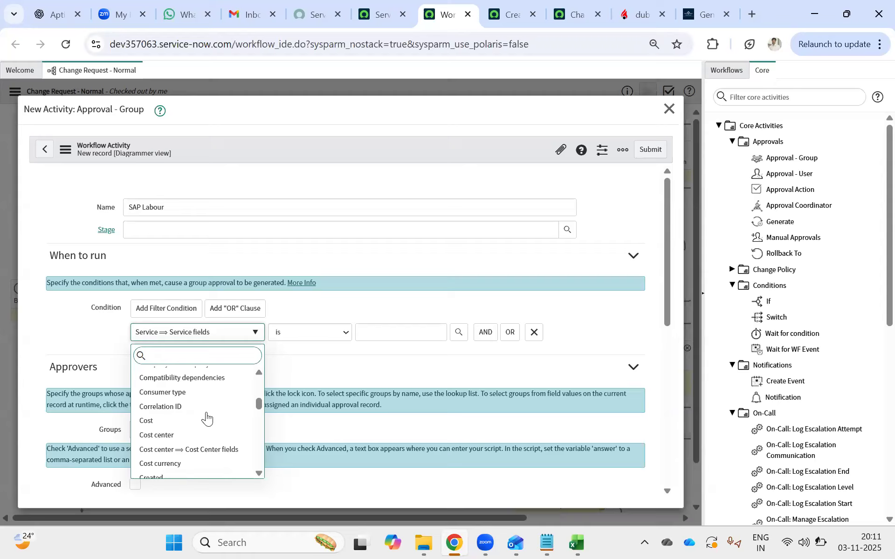
scroll(207, 418, down, 3)
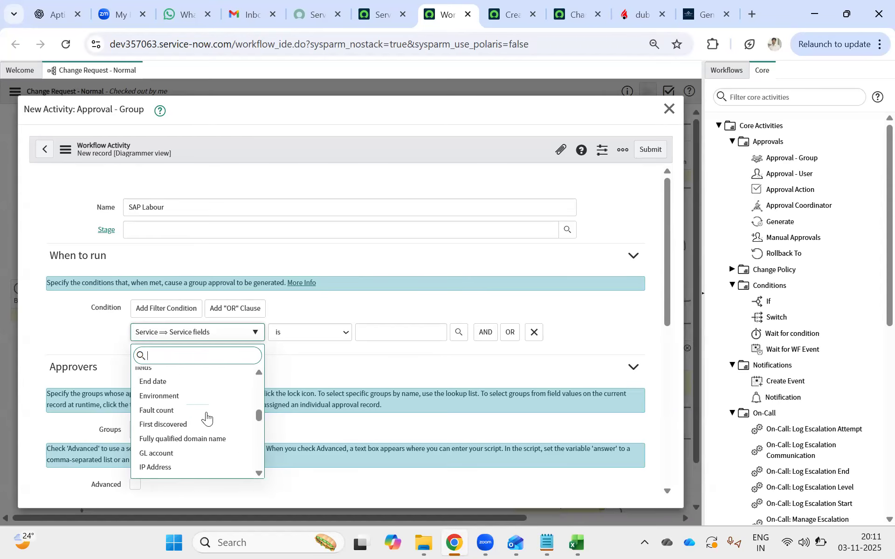
scroll(207, 419, down, 8)
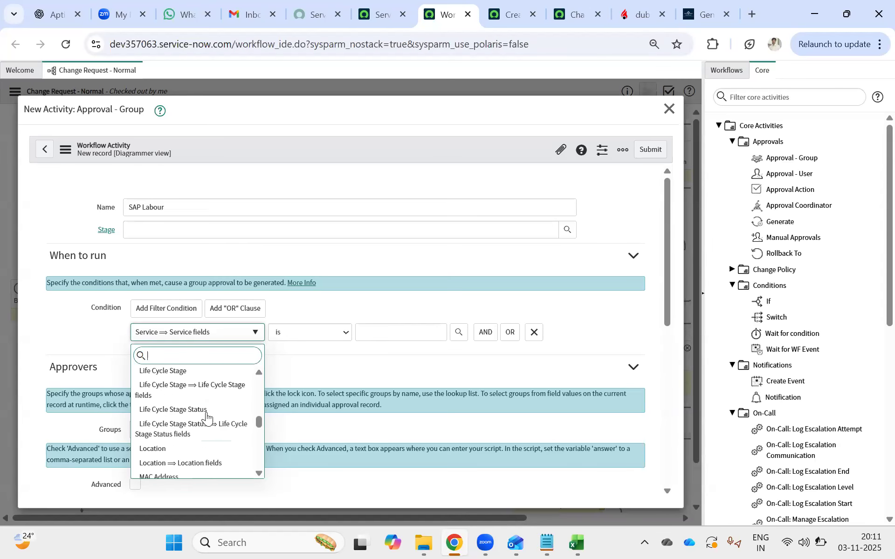
scroll(207, 418, down, 5)
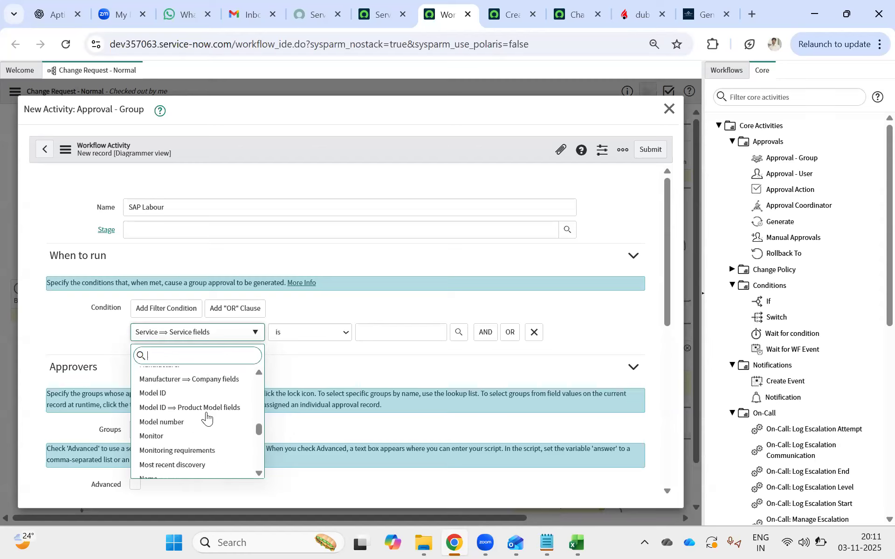
scroll(207, 419, down, 2)
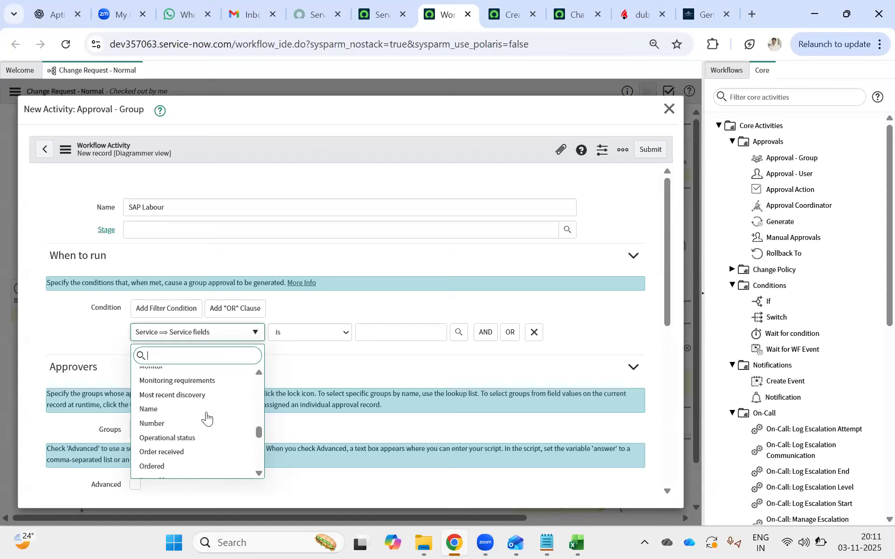
click(175, 412)
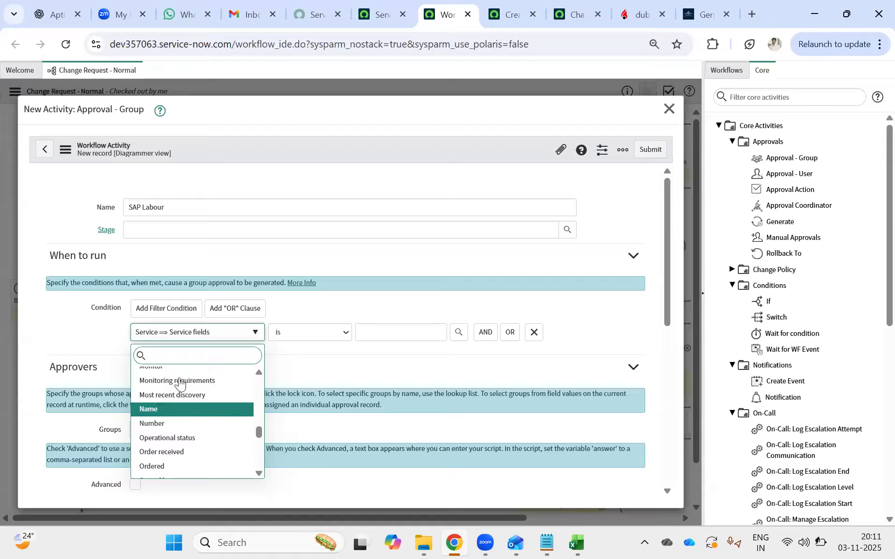
Copy SAP Labor Distribution from the new change request's Service field into the "starts with" condition's value.
click(378, 331)
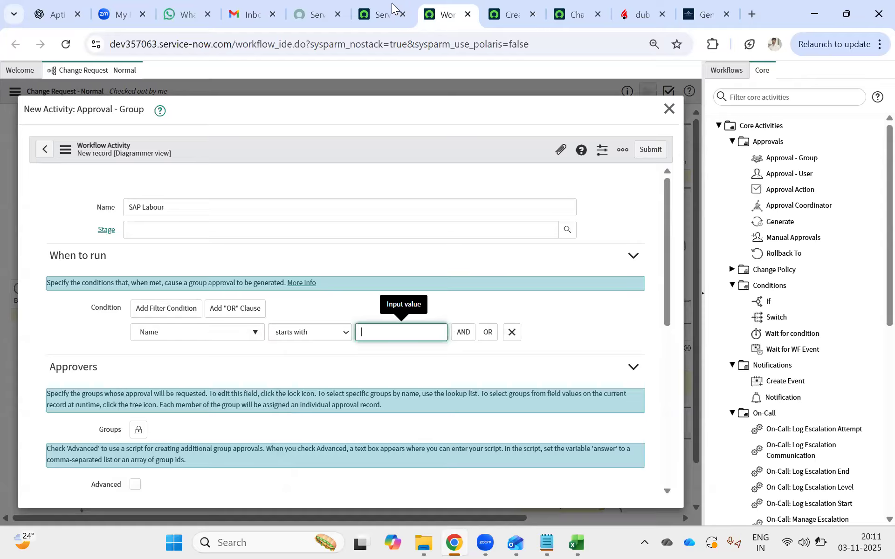
click(518, 8)
drag(256, 204, 154, 203)
key(ctrl+c)
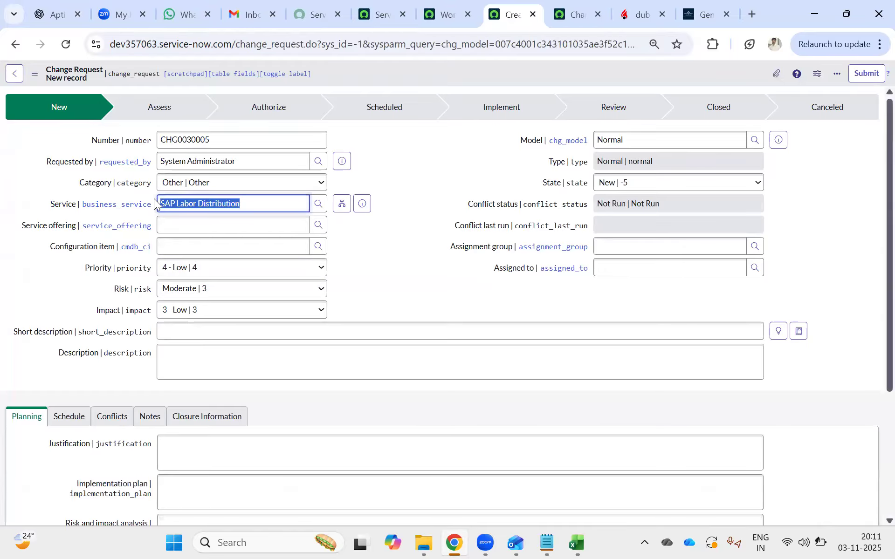
click(445, 7)
key(ctrl+v)
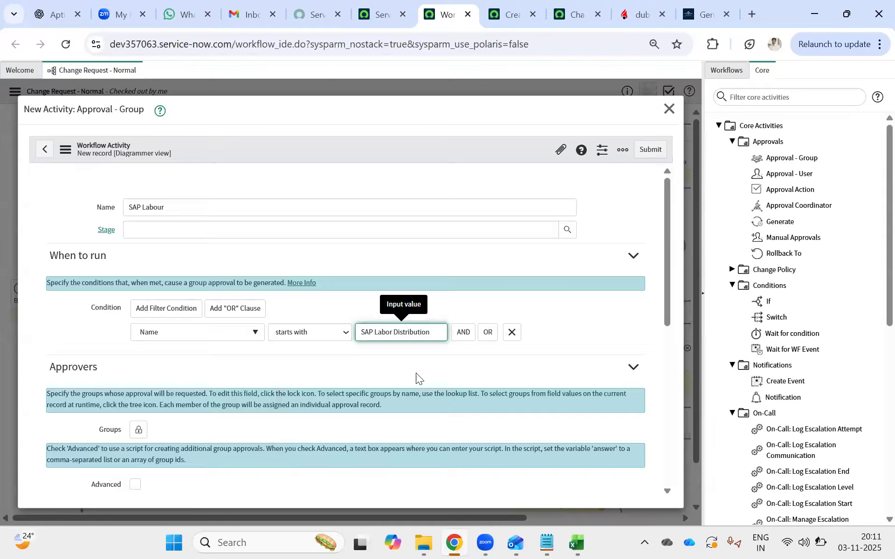
Unlock the approval's Groups, add Application Development as the approving group, and lock the list again.
scroll(416, 372, down, 4)
click(136, 223)
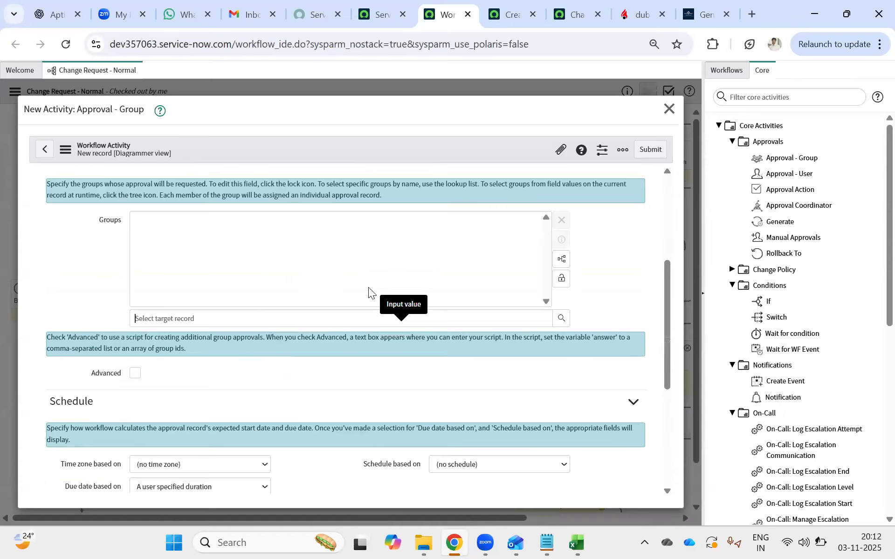
click(563, 320)
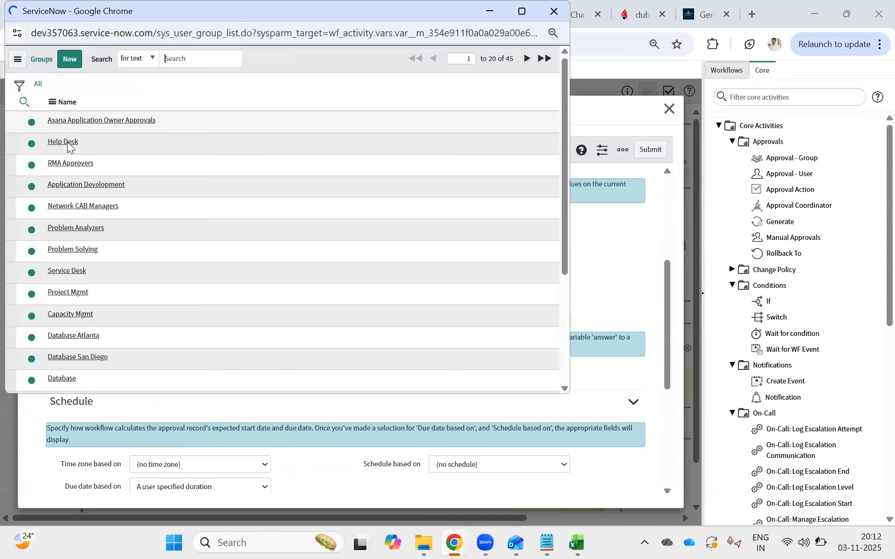
click(67, 208)
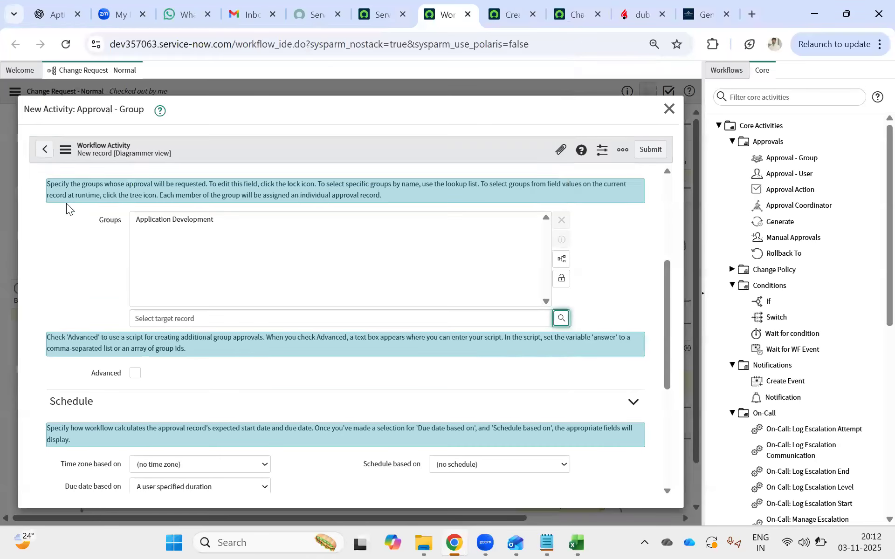
click(561, 279)
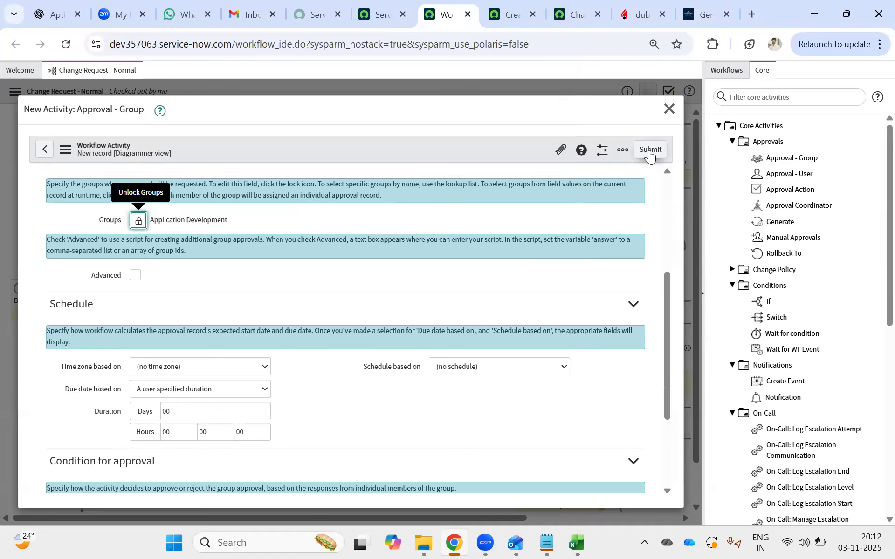
Set the approval to wait for "An approval from each group" and submit the SAP Labour activity.
scroll(256, 367, down, 3)
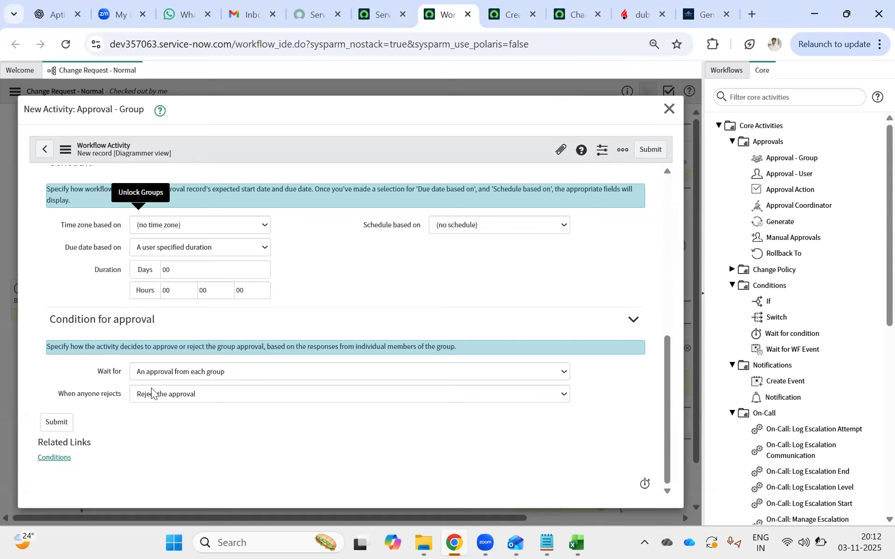
click(171, 373)
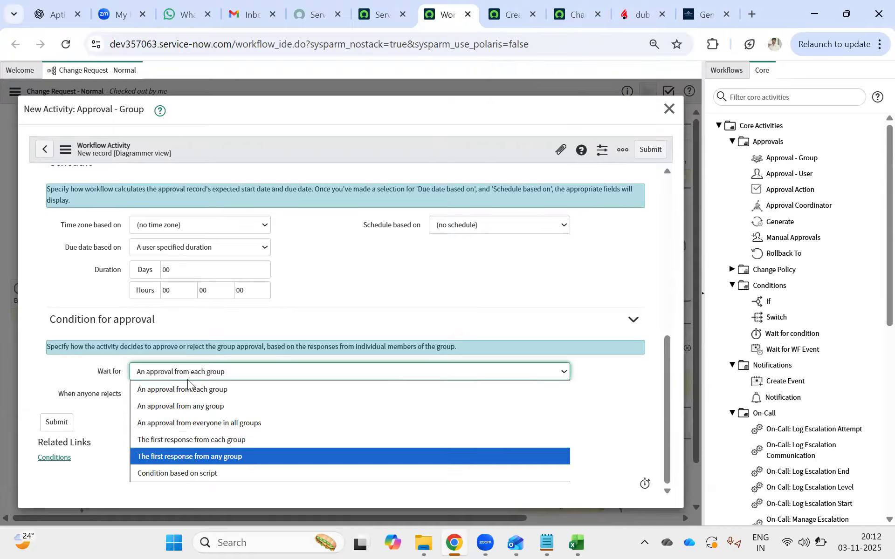
click(191, 381)
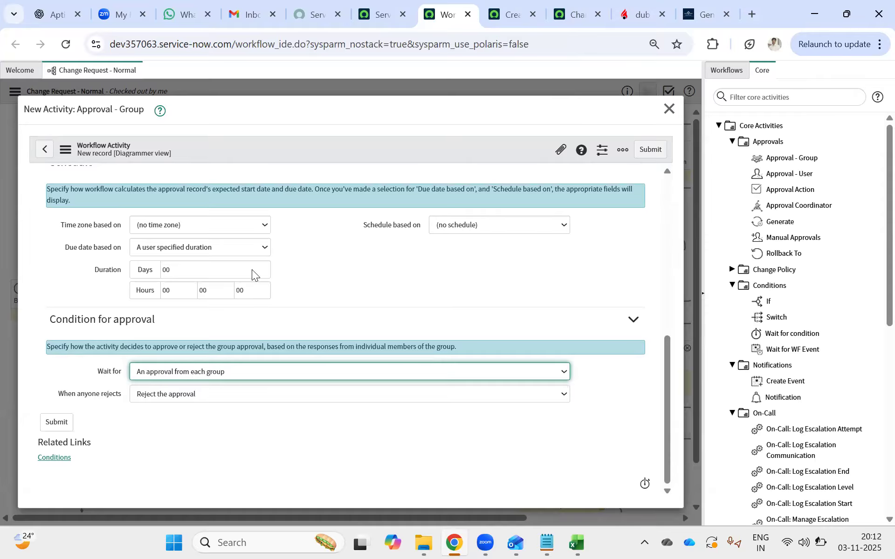
click(652, 150)
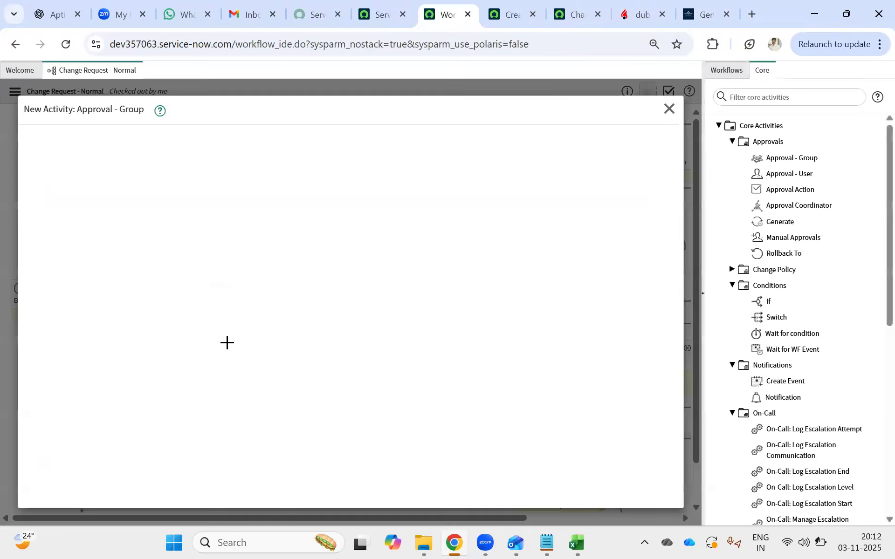
Move the SAP Labour approval above the Technical approvals activity, and recheck the new change request before returning to the workflow.
drag(336, 180, 342, 151)
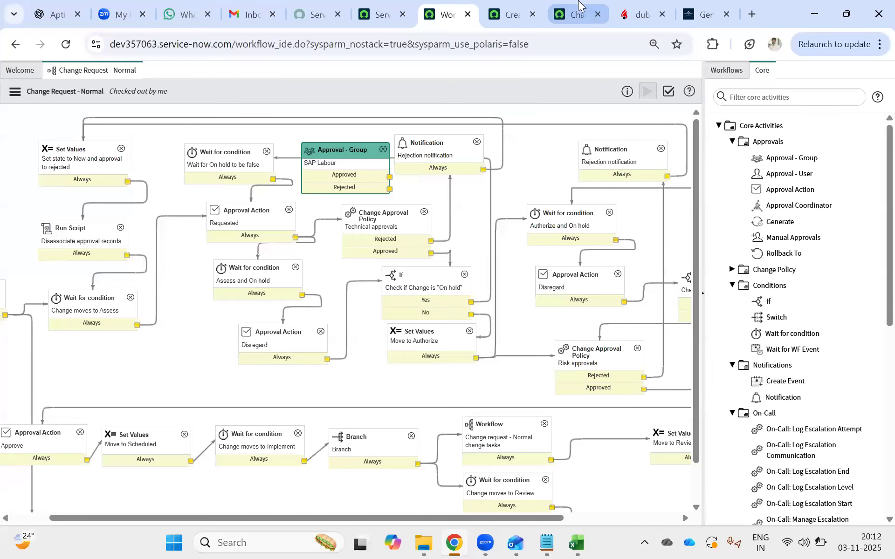
click(489, 17)
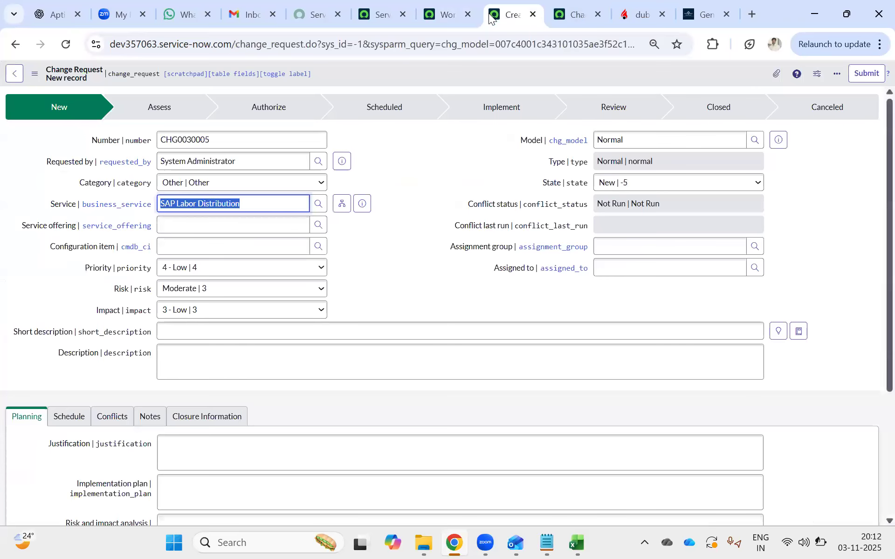
click(446, 9)
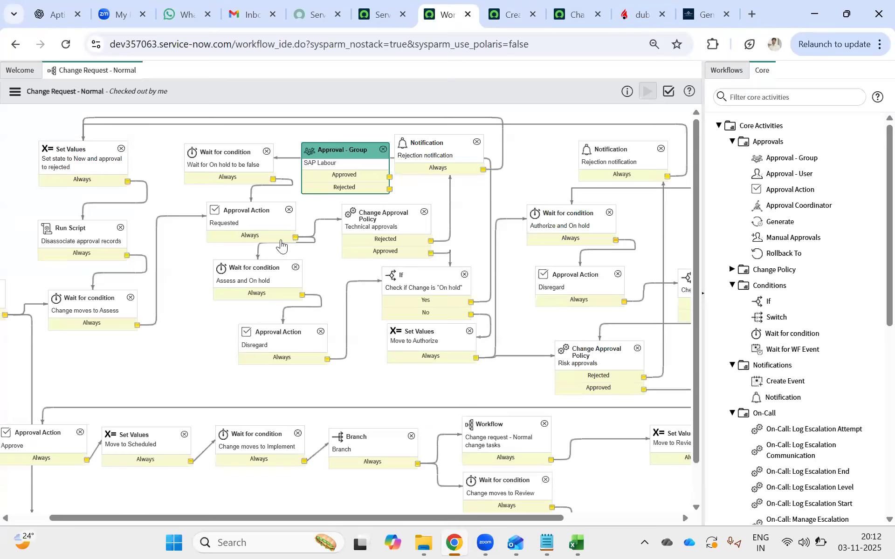
Replace the Requested-to-Technical approvals transition with one into SAP Labour, linking its Approved exit to Technical approvals and Rejected to the Disregard action.
click(330, 220)
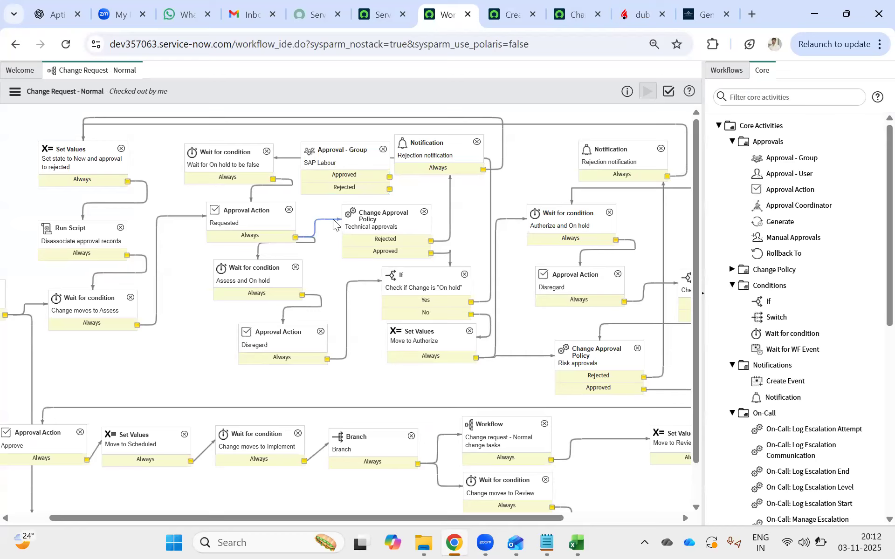
key(Delete)
drag(295, 238, 419, 231)
drag(389, 189, 277, 349)
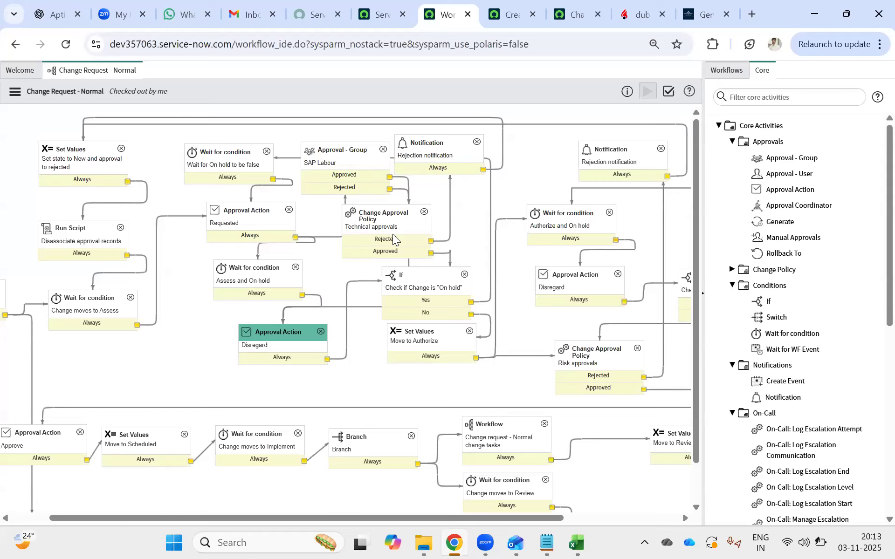
Add an If activity on the transition between the Requested approval action and the SAP Labour approval.
click(15, 92)
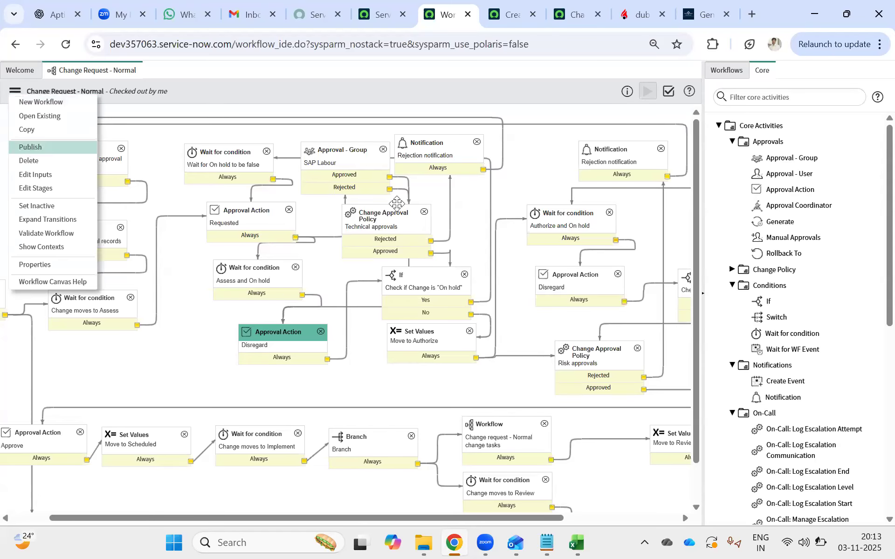
click(303, 233)
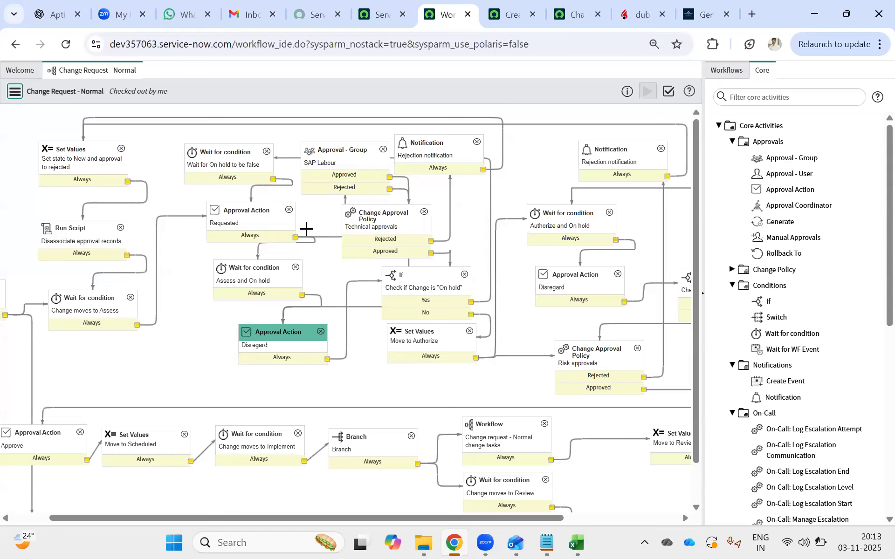
click(322, 237)
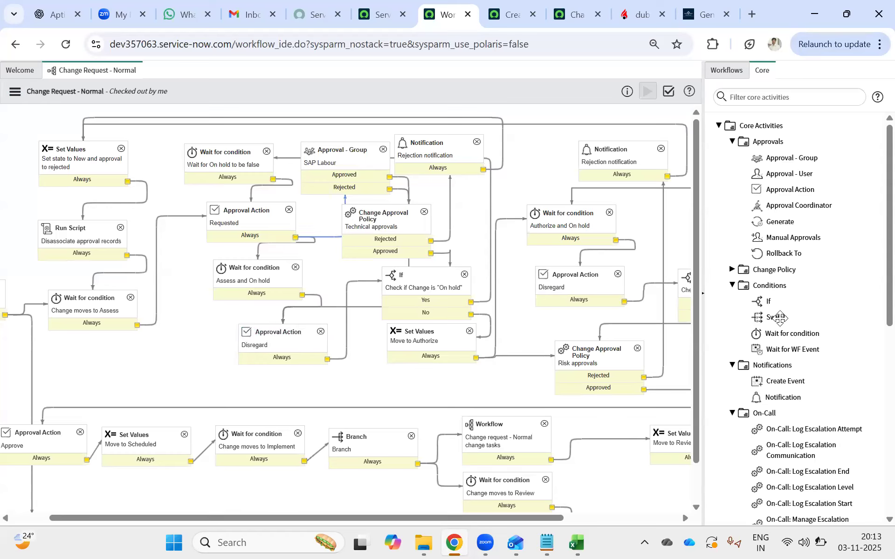
drag(768, 301, 318, 197)
drag(318, 197, 321, 192)
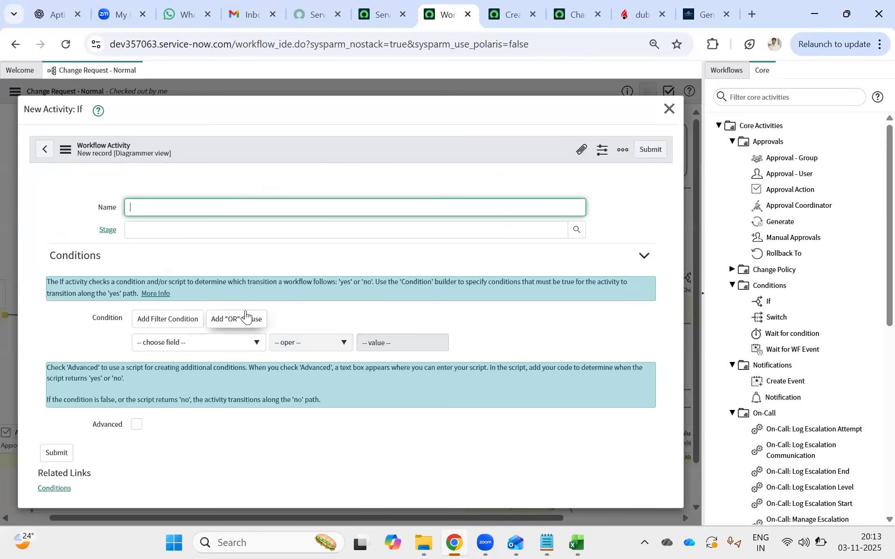
Show related fields in the field choices of the new If activity's condition.
click(175, 345)
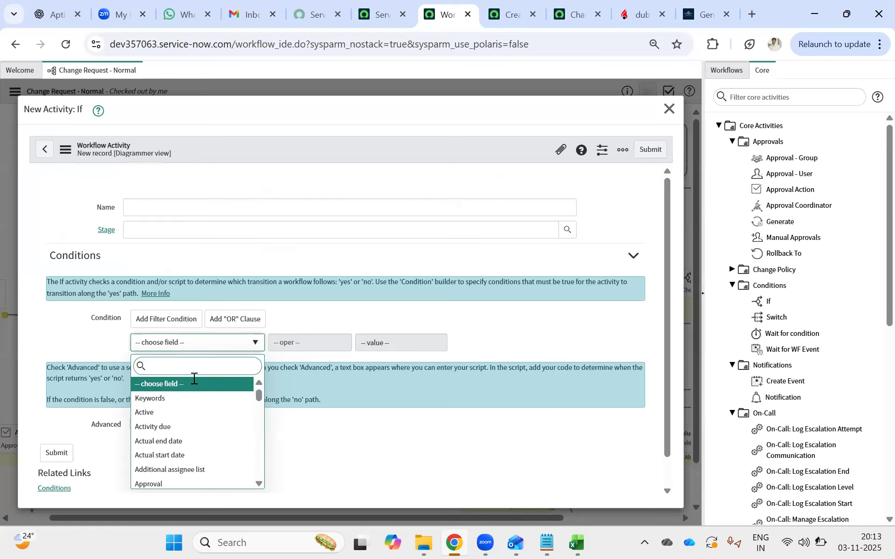
scroll(198, 415, down, 2)
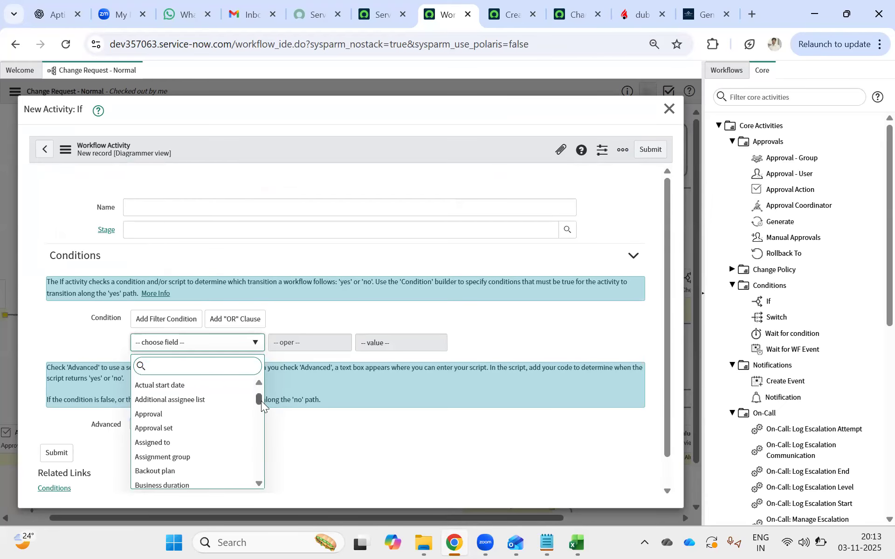
scroll(260, 383, up, 2)
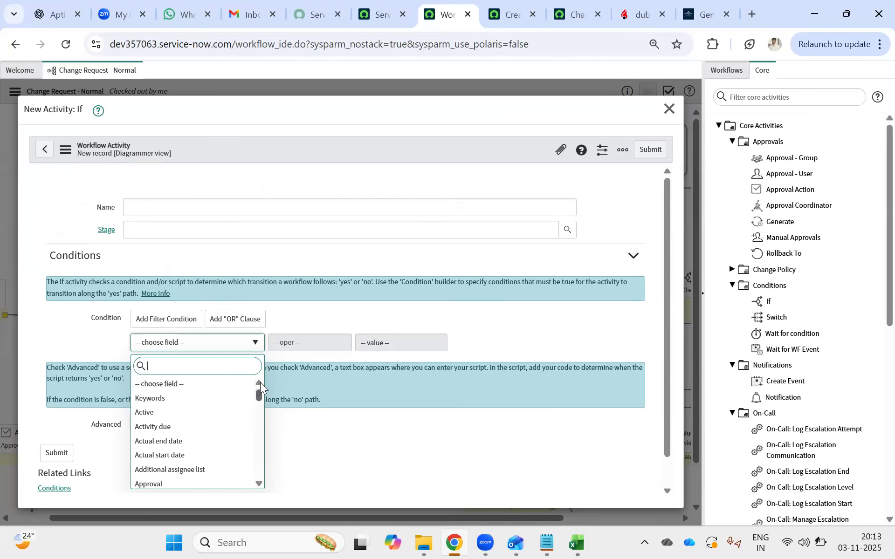
drag(257, 396, 256, 383)
drag(257, 388, 170, 489)
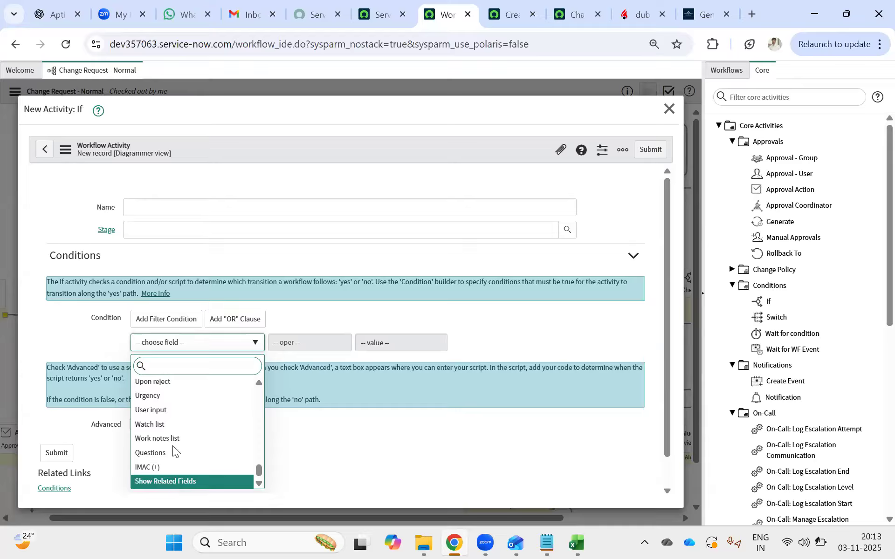
click(170, 483)
Expand the related Service record's fields in the field choices of the If activity's condition.
click(183, 343)
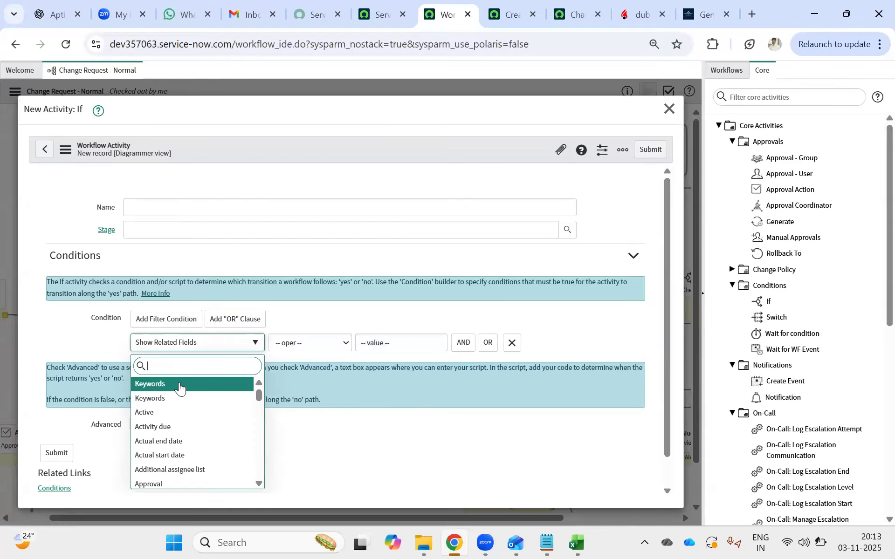
scroll(177, 401, down, 4)
scroll(177, 420, down, 7)
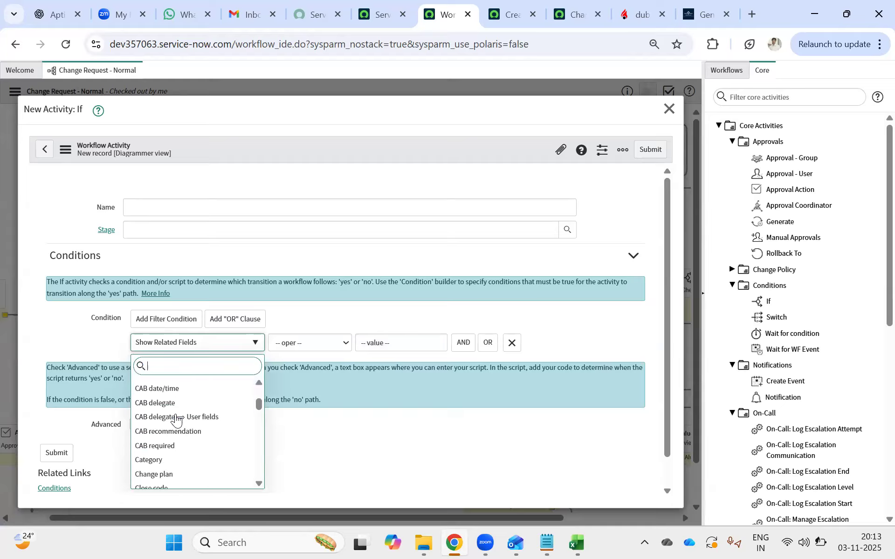
scroll(180, 433, down, 10)
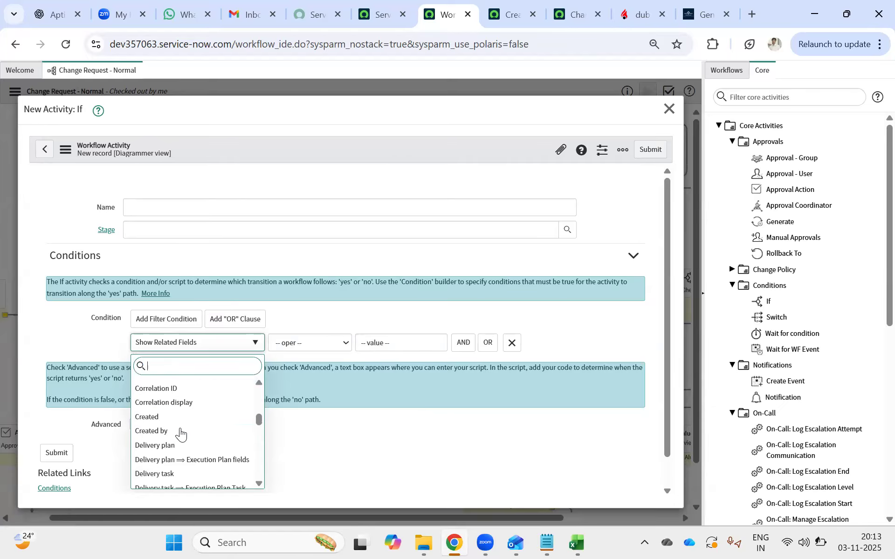
scroll(180, 432, down, 5)
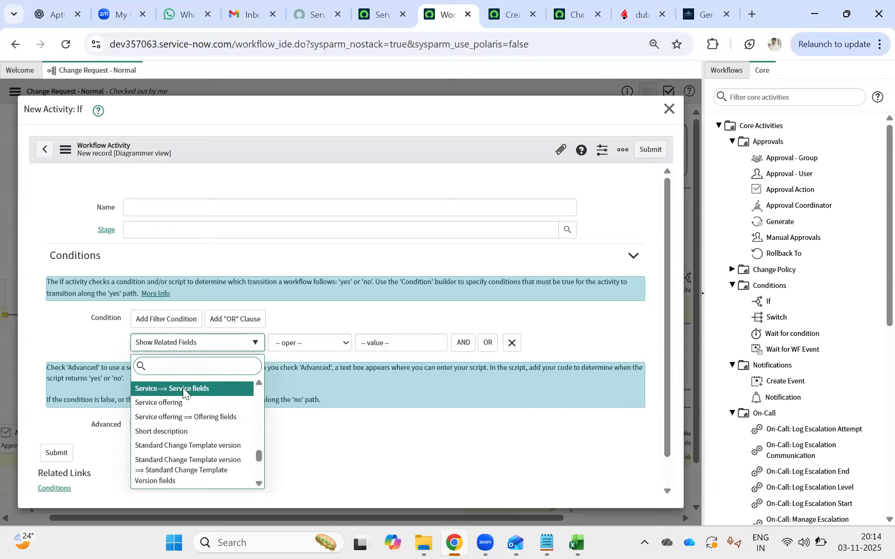
click(186, 393)
Set the If activity's condition to the service's Name starts with SAP Labor Distribution.
click(186, 347)
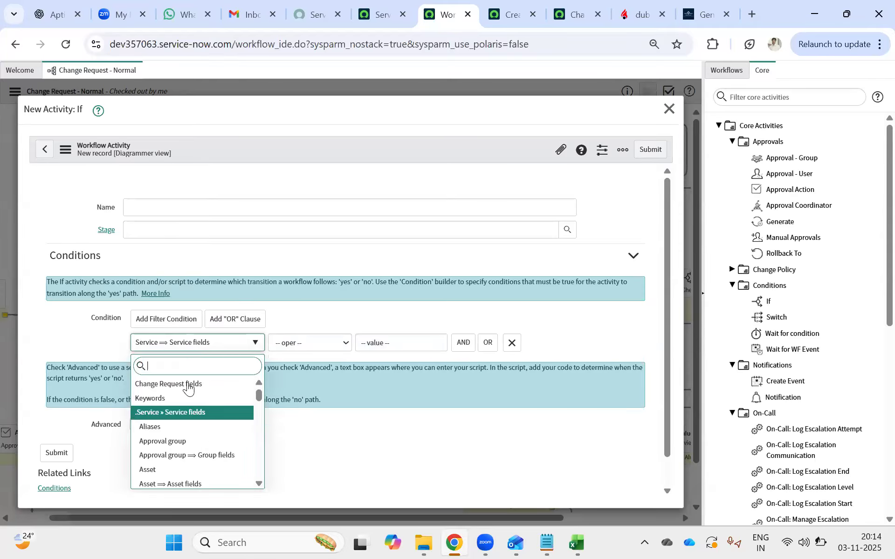
key(Down)
key(Down)
key(Down)
key(Down)
key(Down)
key(Down)
key(Down)
key(Down)
key(Down)
key(Down)
key(Down)
key(Down)
key(Down)
key(Down)
key(Down)
key(Down)
key(Down)
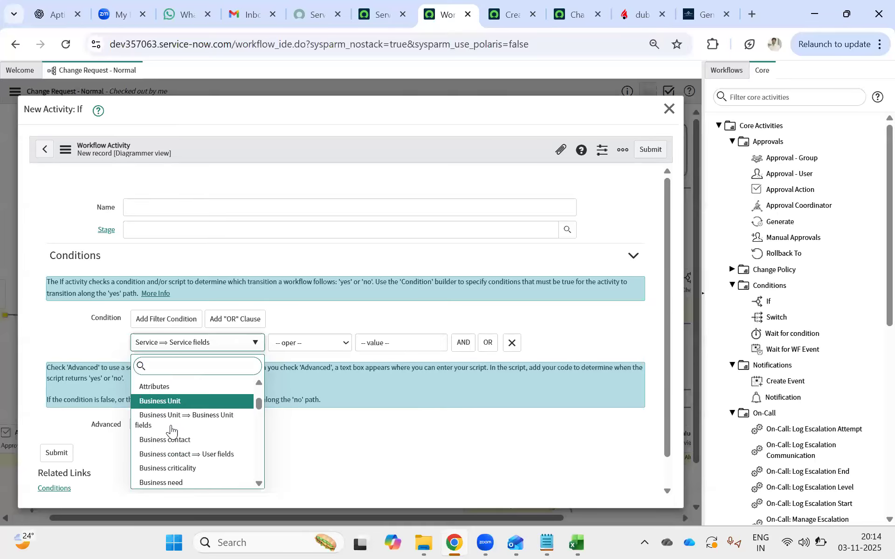
scroll(171, 430, down, 5)
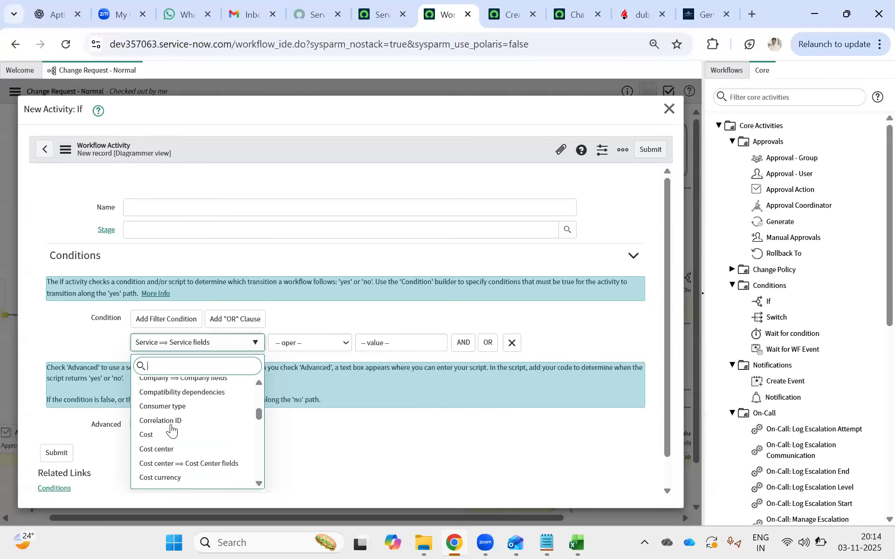
scroll(172, 430, down, 10)
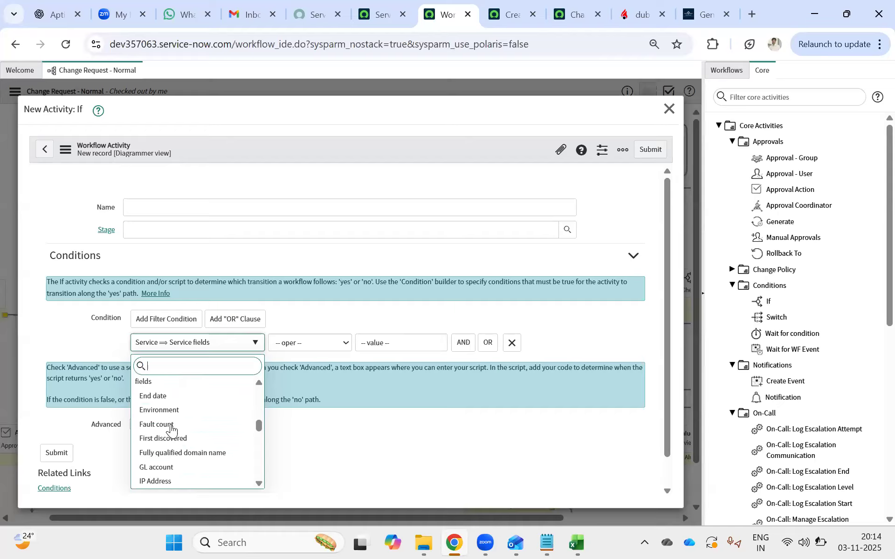
scroll(172, 430, down, 10)
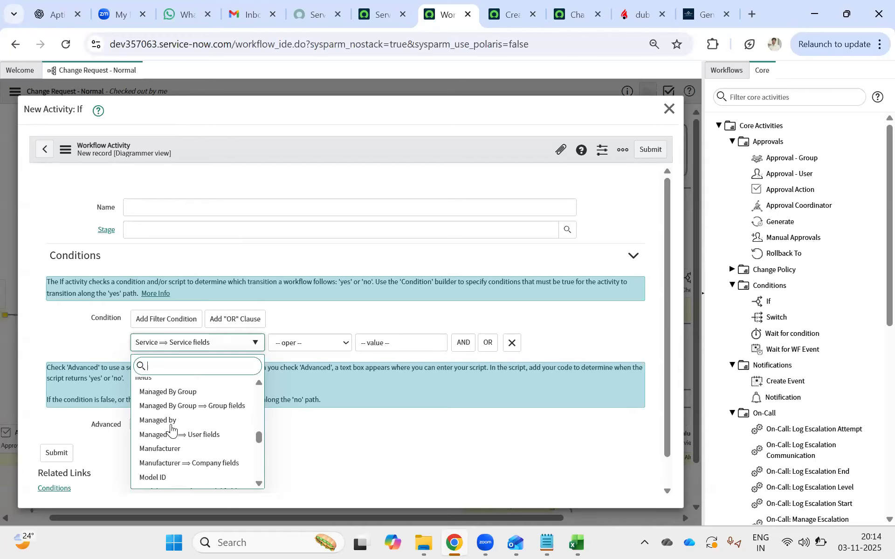
scroll(172, 430, down, 5)
scroll(171, 429, down, 2)
scroll(173, 429, up, 5)
scroll(161, 427, down, 2)
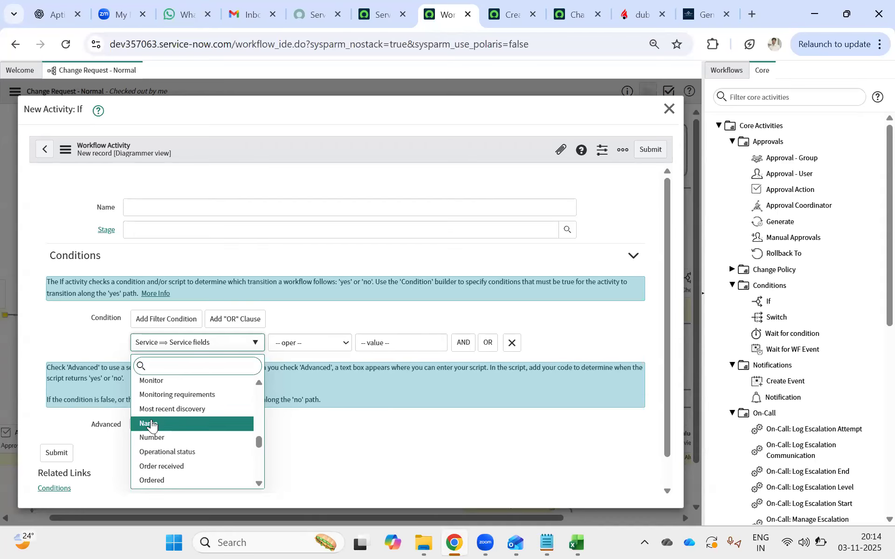
click(151, 424)
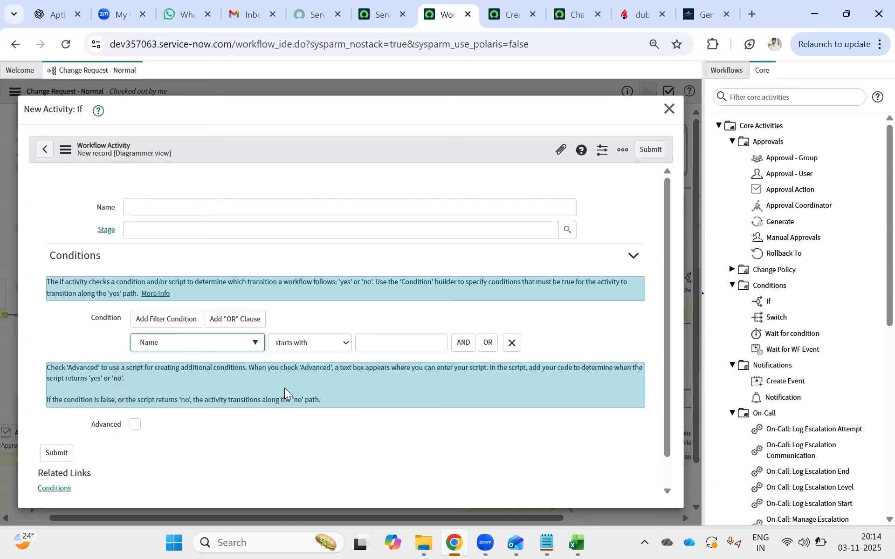
click(388, 343)
text(SAP Labor Distribution)
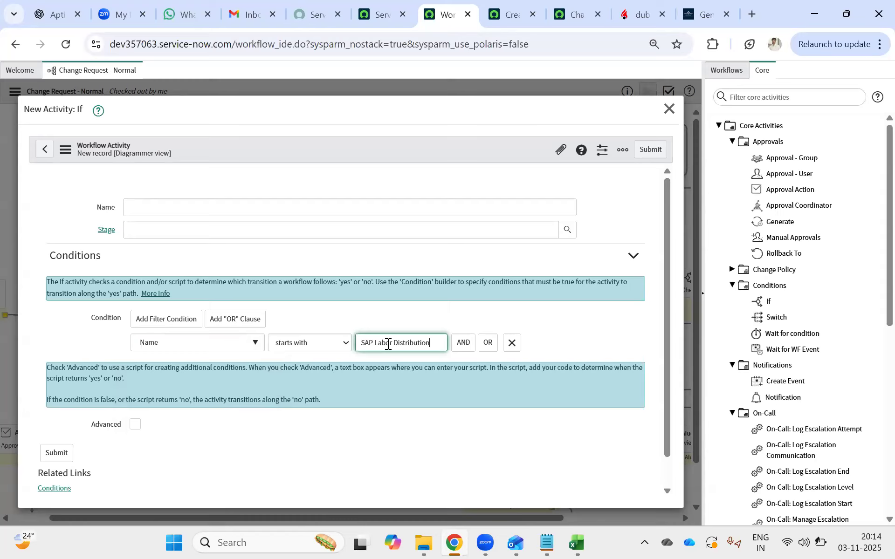
Name the new If activity SAP Labor Distribution and submit it.
click(164, 208)
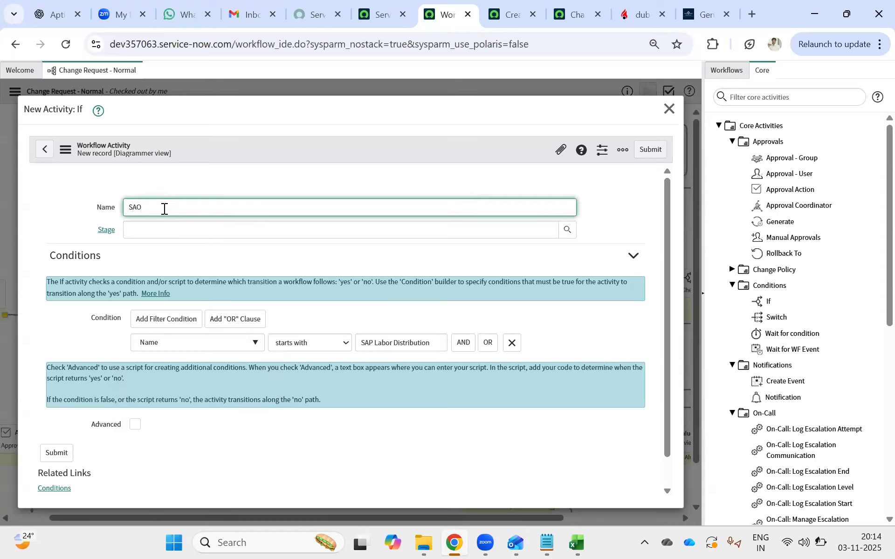
text(SAP Labor Distribution)
click(650, 150)
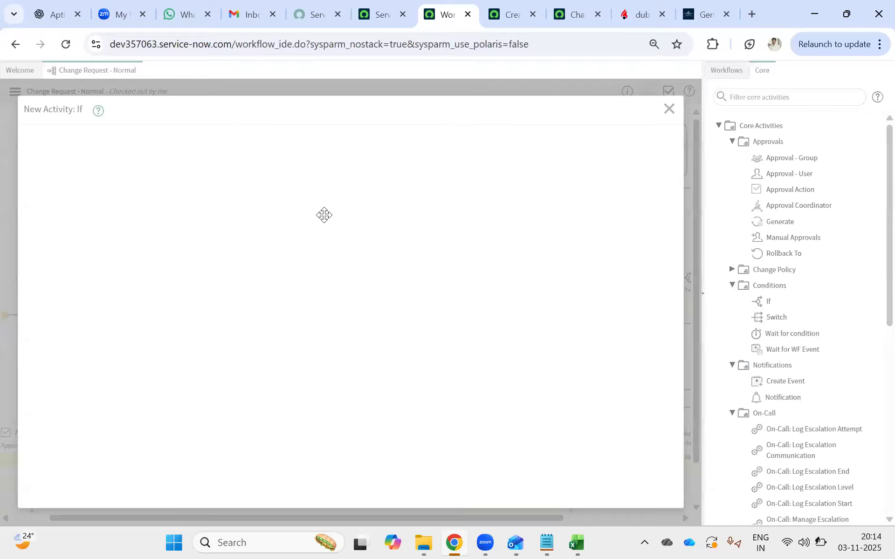
Replace the Requested-to-SAP Labour transition with one into the SAP Labor Distribution If, linking its Yes exit to SAP Labour and No to Technical approvals.
drag(306, 221, 359, 228)
drag(265, 209, 234, 210)
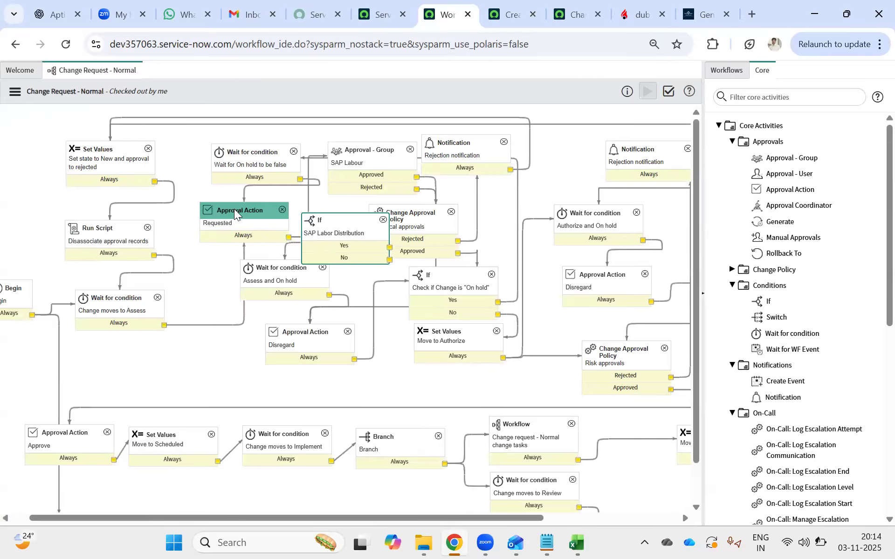
click(330, 197)
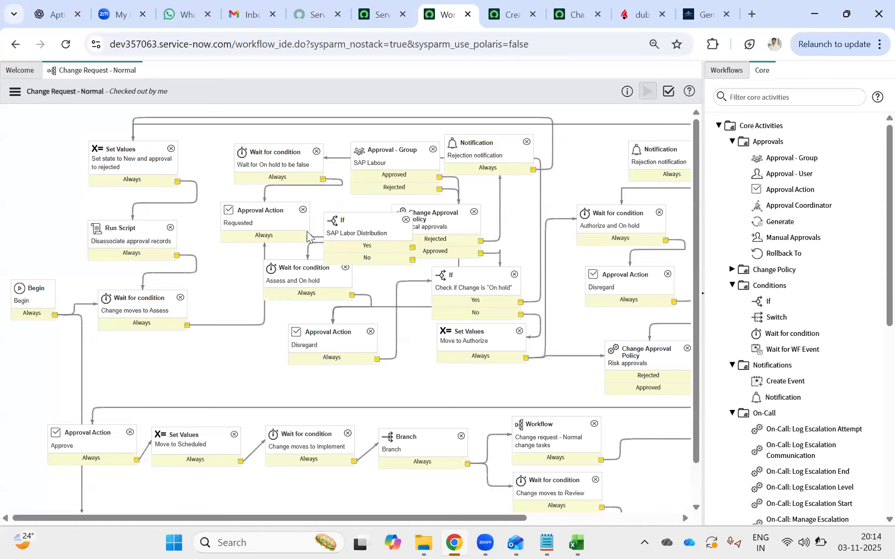
drag(309, 238, 339, 199)
drag(390, 224, 399, 172)
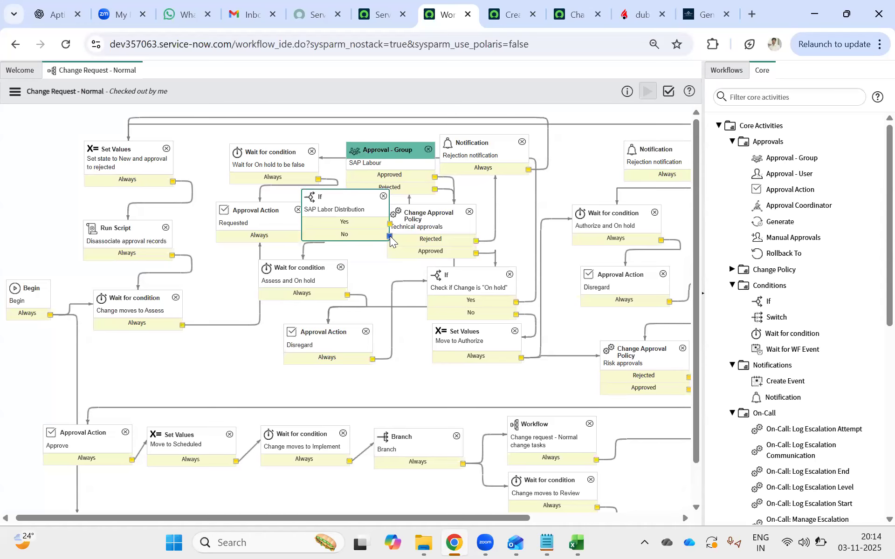
drag(390, 236, 426, 244)
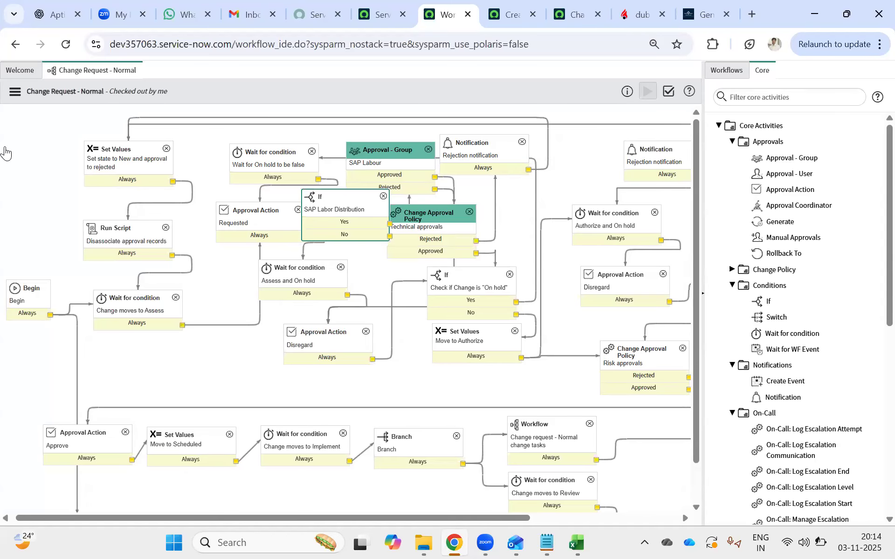
Move the Run Script and first Set Values activities further left, and lower the Change moves to Assess wait on the canvas.
drag(78, 228, 11, 219)
drag(102, 156, 29, 156)
drag(144, 300, 137, 365)
scroll(216, 209, down, 1)
scroll(263, 186, up, 1)
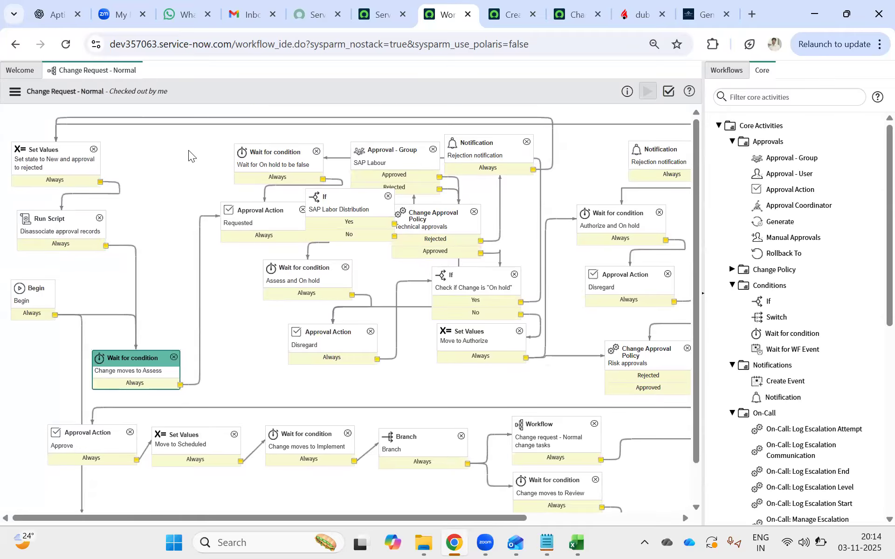
Space out the Wait for On hold, Requested, Assess and On hold, SAP Labor Distribution If and SAP Labour activities so their transitions are readable.
drag(275, 152, 176, 147)
drag(272, 217, 210, 246)
click(194, 245)
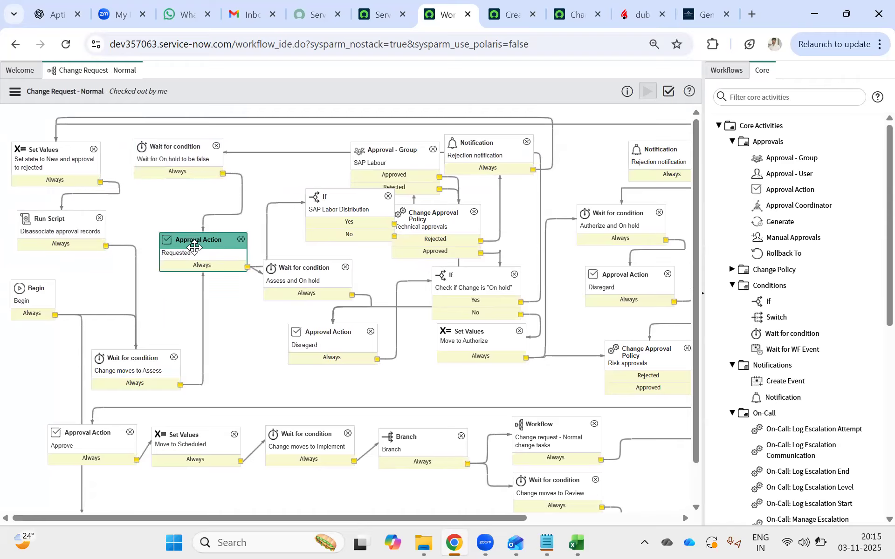
mouse_move(305, 269)
mouse_down()
mouse_move(316, 303)
mouse_move(315, 282)
mouse_up()
drag(328, 202, 292, 176)
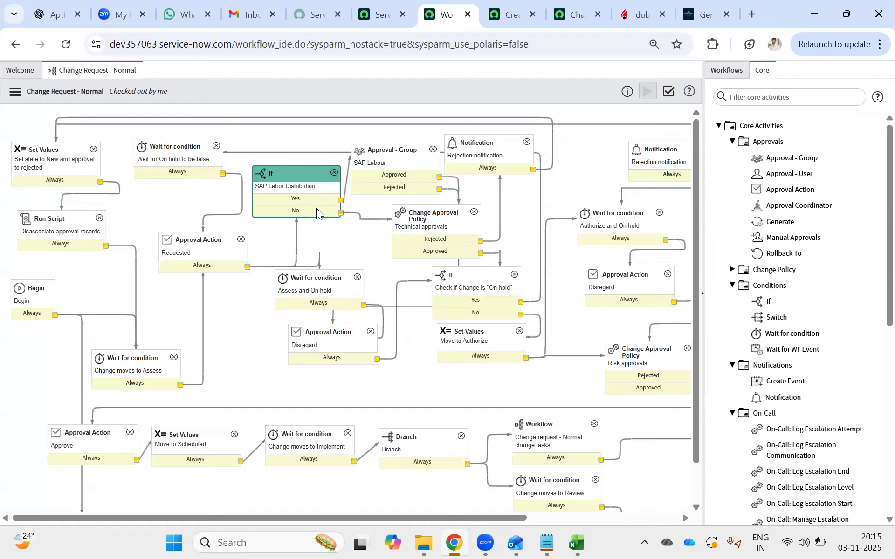
mouse_move(378, 157)
mouse_down()
mouse_move(373, 141)
mouse_move(381, 140)
mouse_up()
Inspect the transitions leaving the SAP Labour approval towards Technical approvals and the Disregard action.
scroll(380, 140, right, 1)
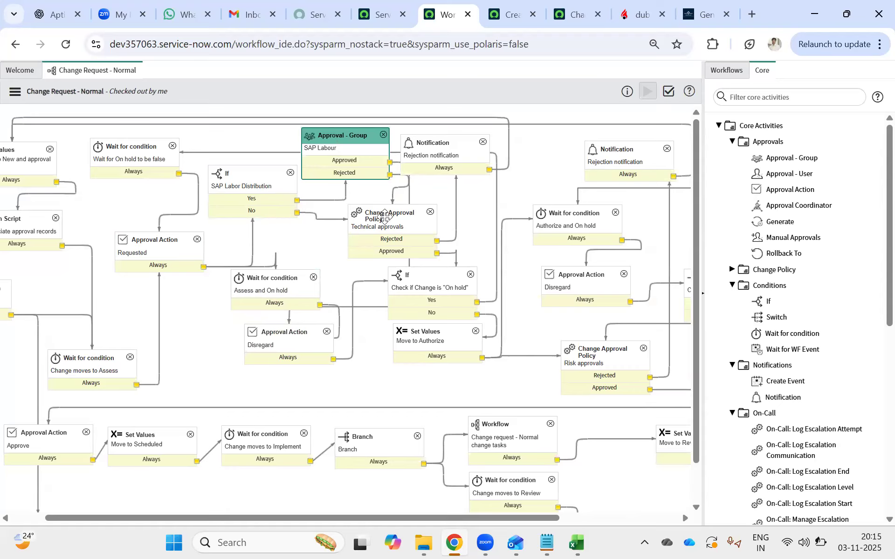
click(397, 168)
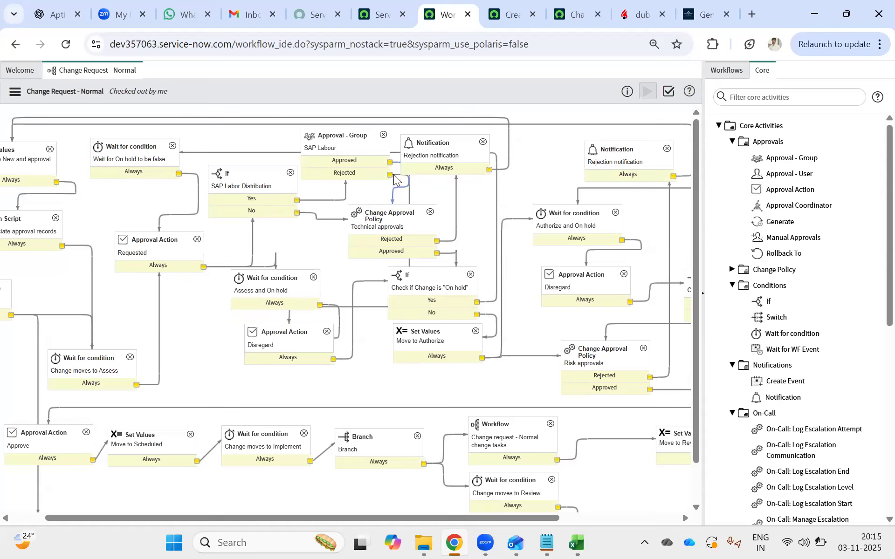
click(327, 306)
Switch to Excel, save the Insurance_Employees_2025 workbook and create a blank workbook.
key(alt+Tab)
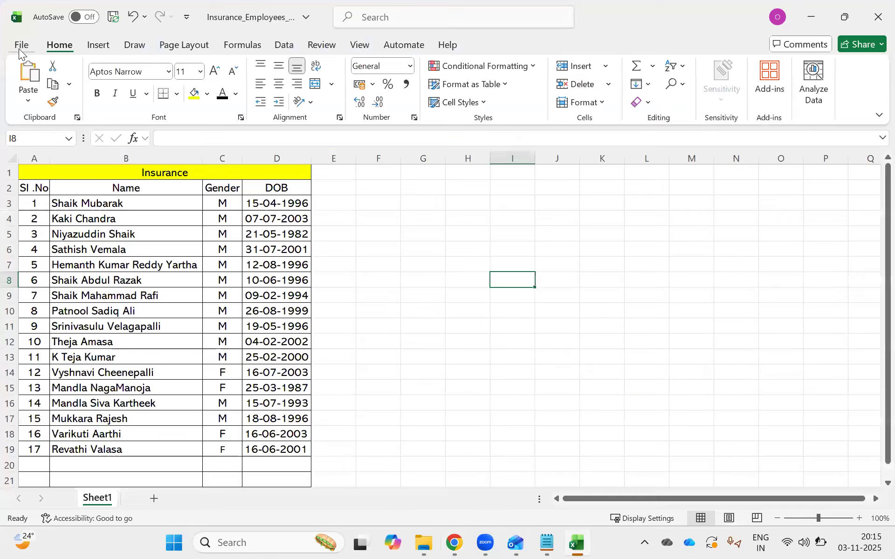
click(21, 45)
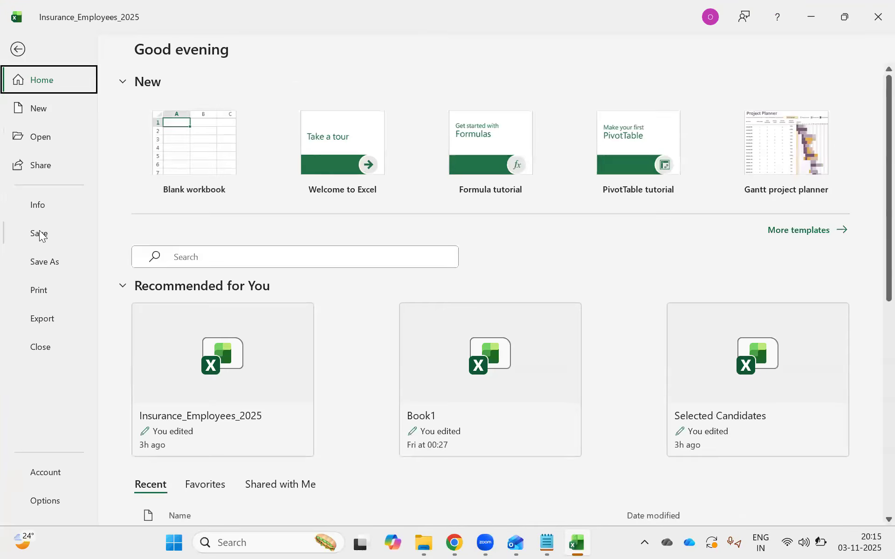
click(39, 233)
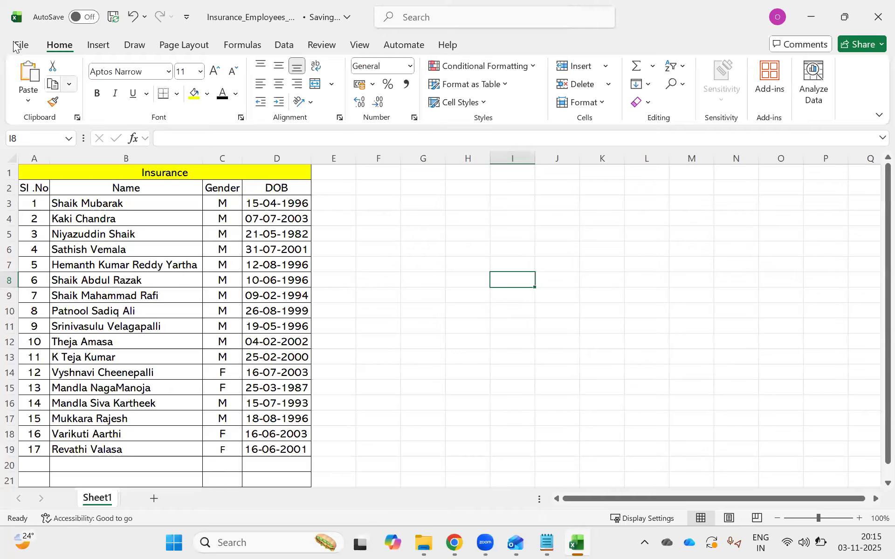
click(15, 45)
click(51, 110)
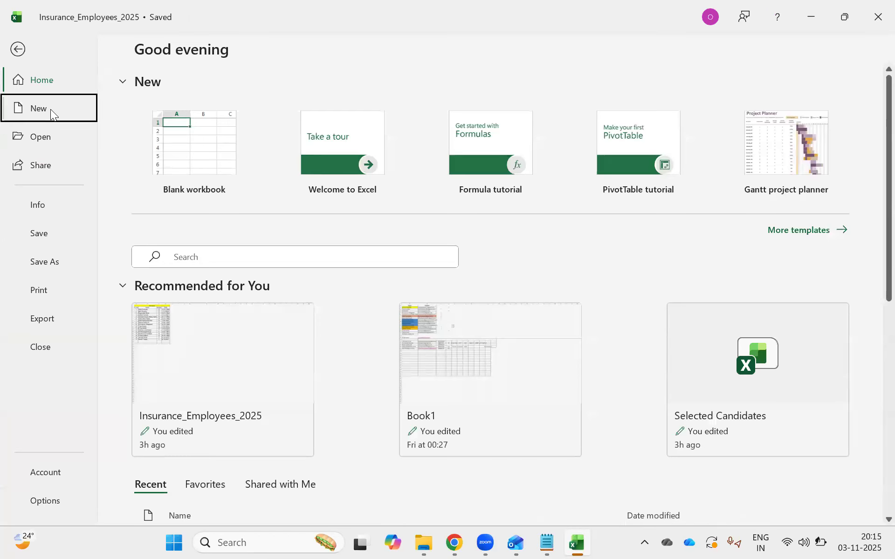
click(177, 117)
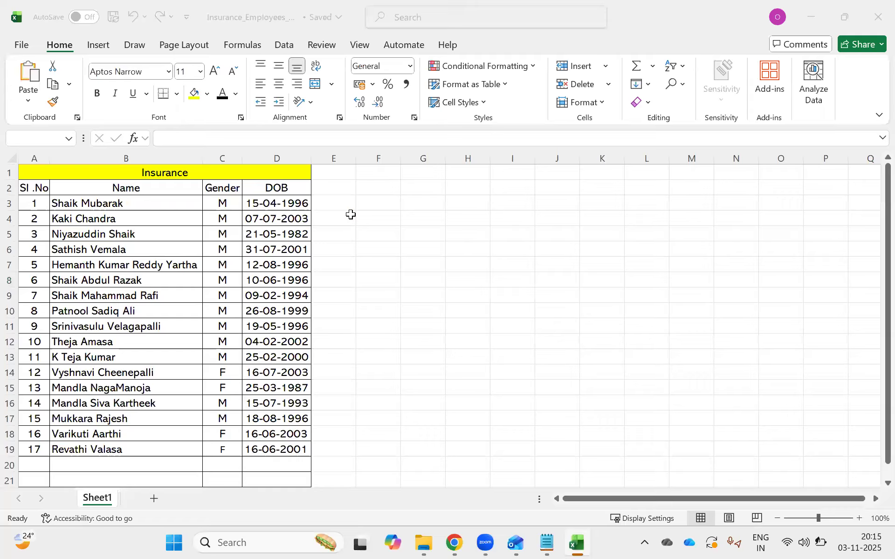
Enter the change states New, Access and Autherize in cells H6, I6 and J6.
click(374, 236)
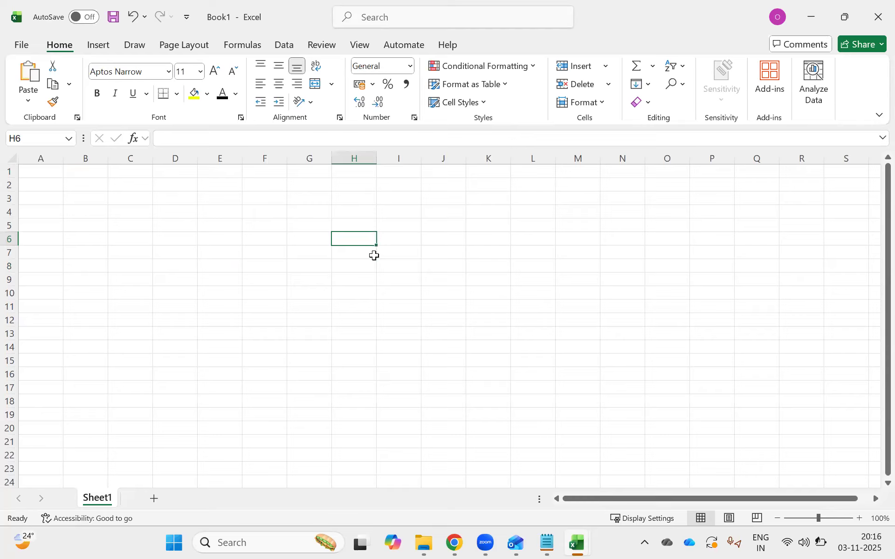
text(New)
key(Tab)
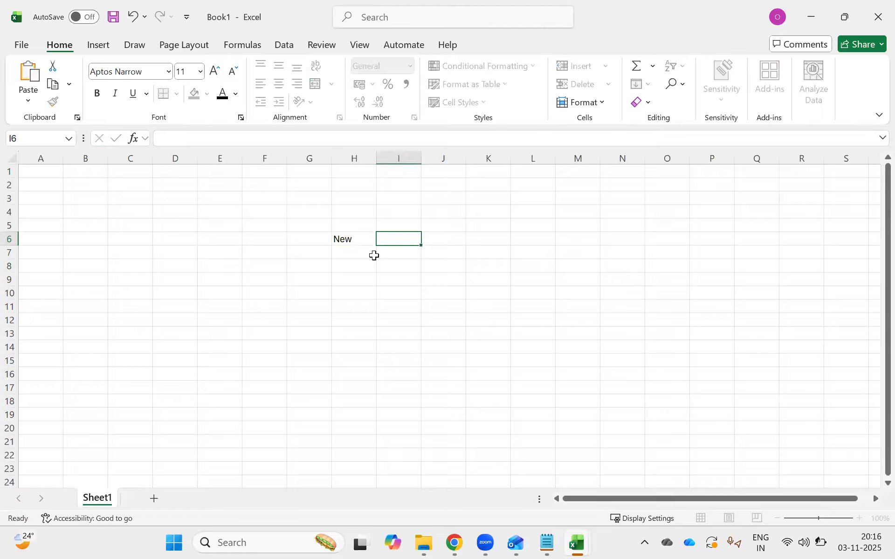
text(Access)
key(Tab)
text(Auther)
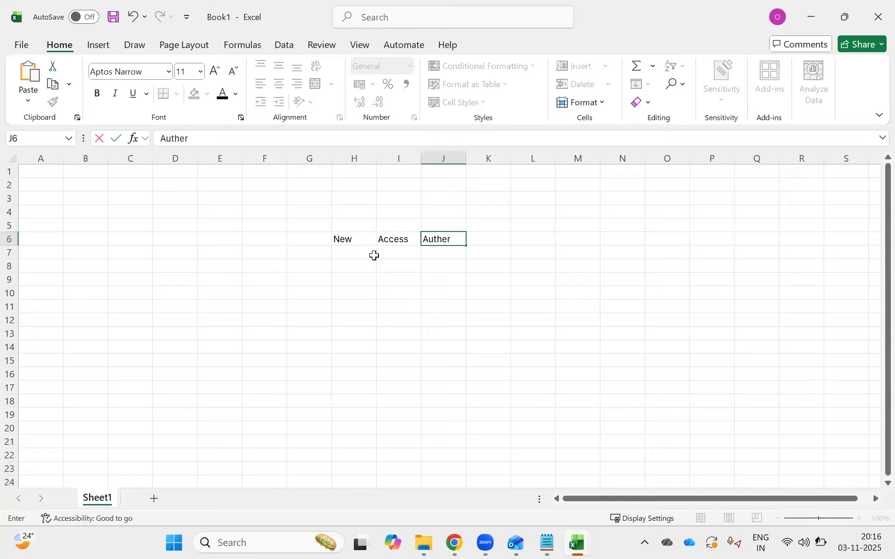
key(Tab)
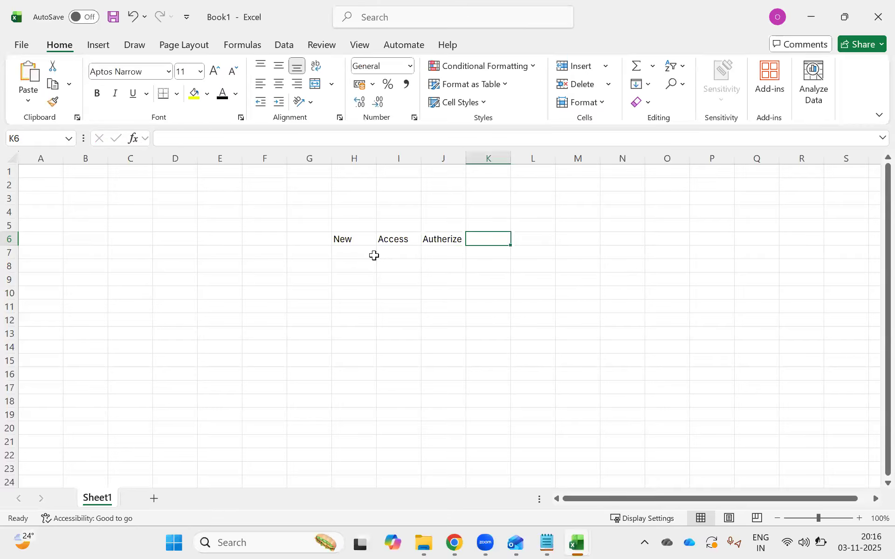
Continue the row of change states with Shedule in K6 and Implement in L6.
text(Shcedu)
key(BackSpace)
key(BackSpace)
key(BackSpace)
key(BackSpace)
text(edule)
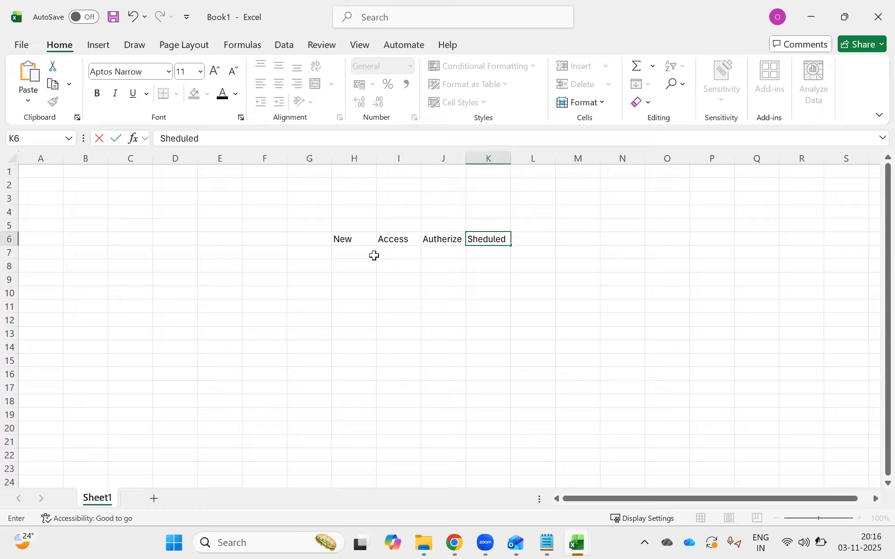
key(Tab)
text(Implement)
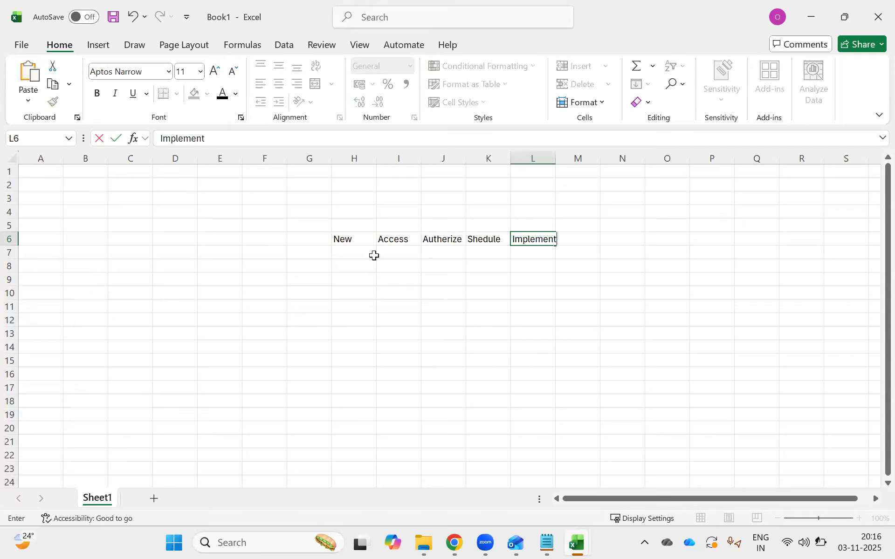
key(Tab)
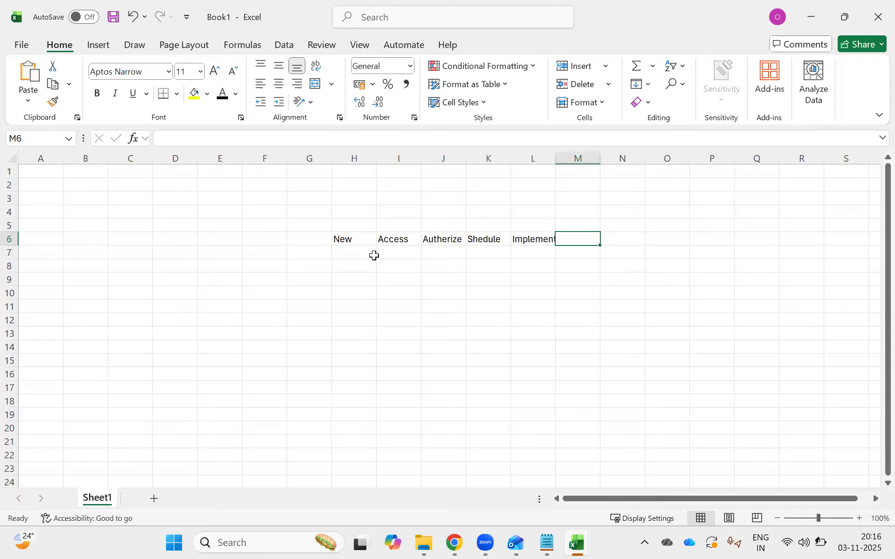
Complete the row of change states with Review in M6, Closed in N6 and Cancel in O6, and narrow column I slightly.
text(Review)
key(Tab)
text(Closed)
key(Tab)
text(Cancel)
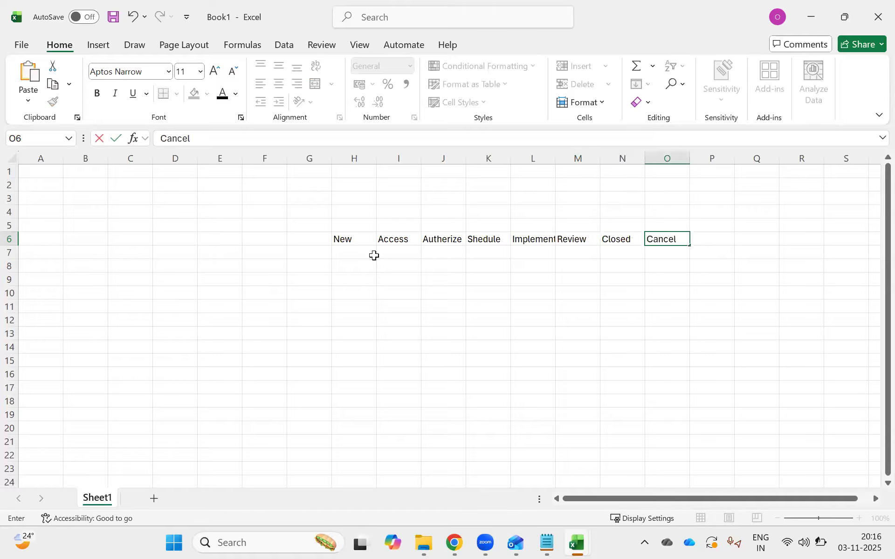
key(Down)
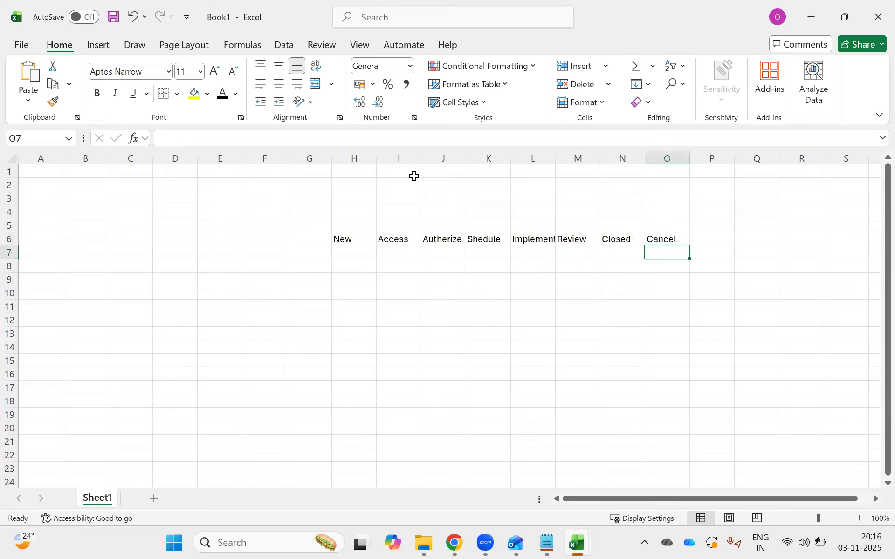
drag(420, 158, 410, 159)
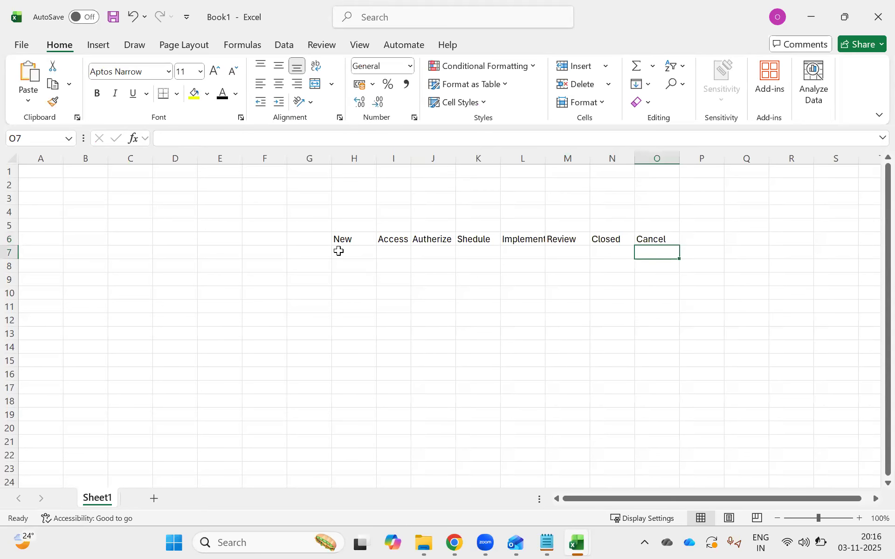
Enter CAB Approval in cell J7 beneath the Autherize state.
click(364, 252)
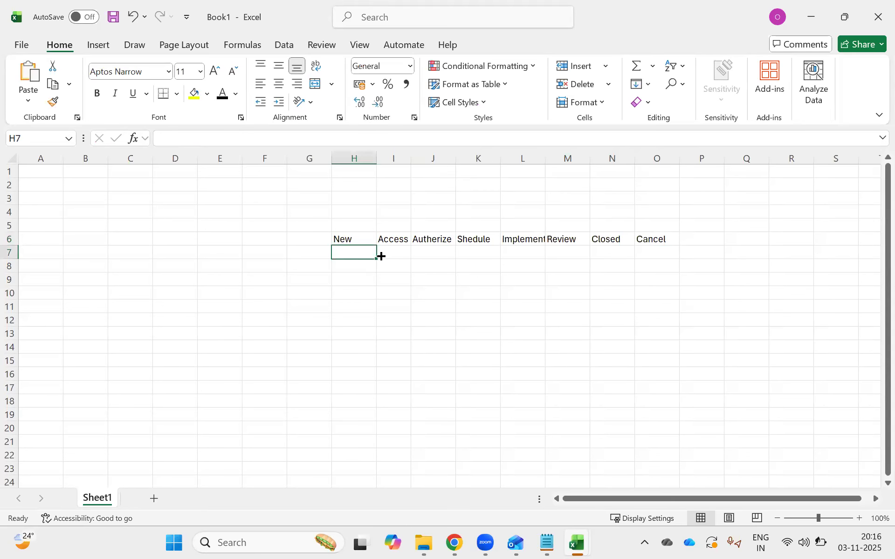
click(395, 250)
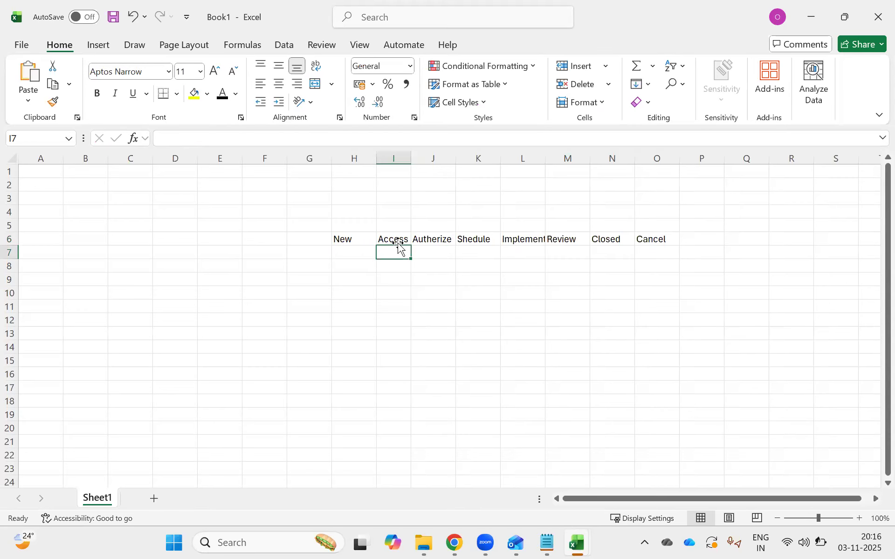
click(426, 240)
click(387, 250)
click(424, 240)
click(427, 251)
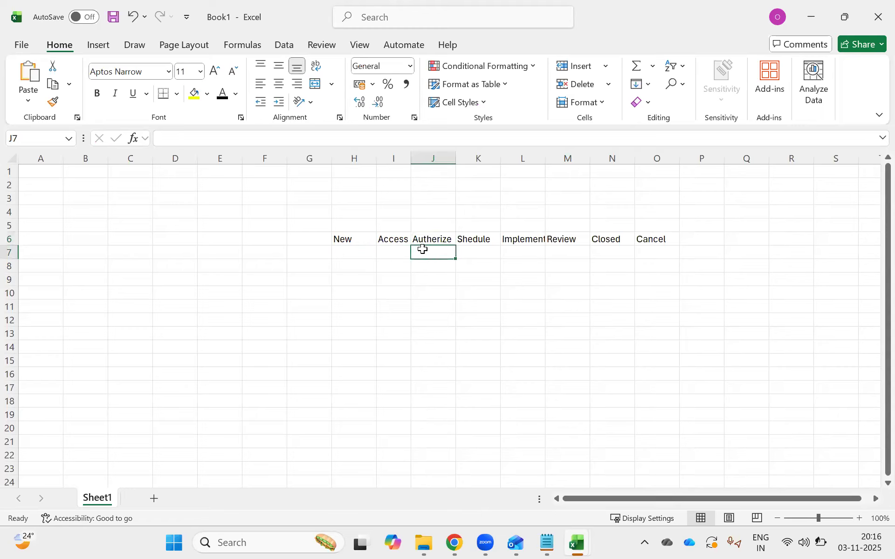
text(CAB)
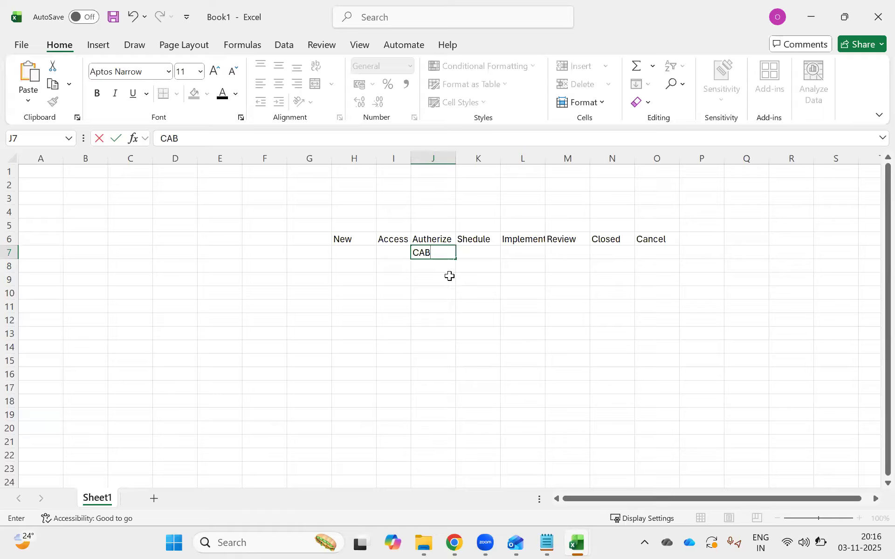
text( Apprvo)
key(BackSpace)
text(oval)
key(Return)
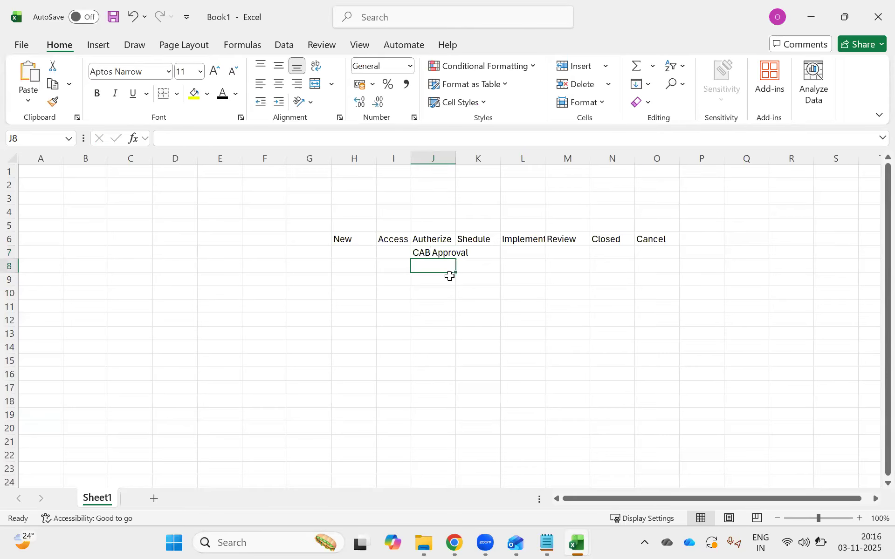
Enter "Application Development Team has to approve" in cell I8 under the Access state.
click(433, 249)
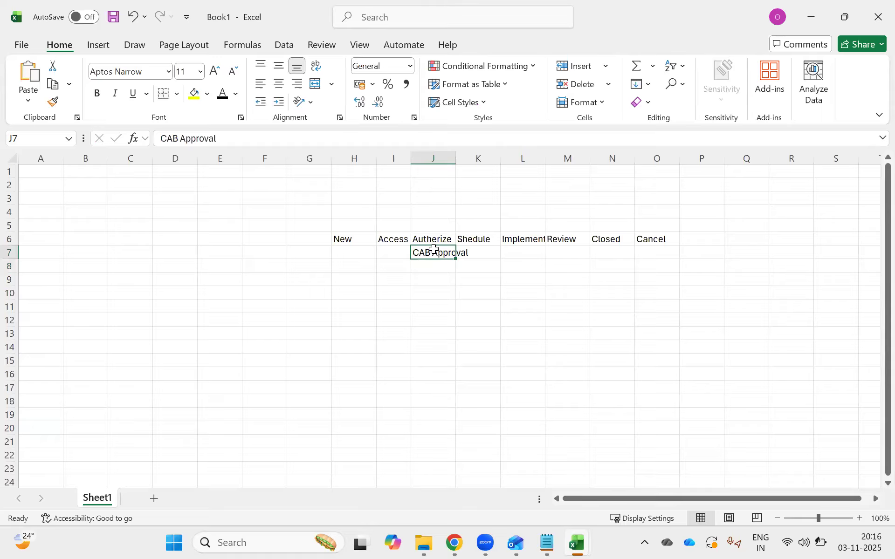
click(395, 266)
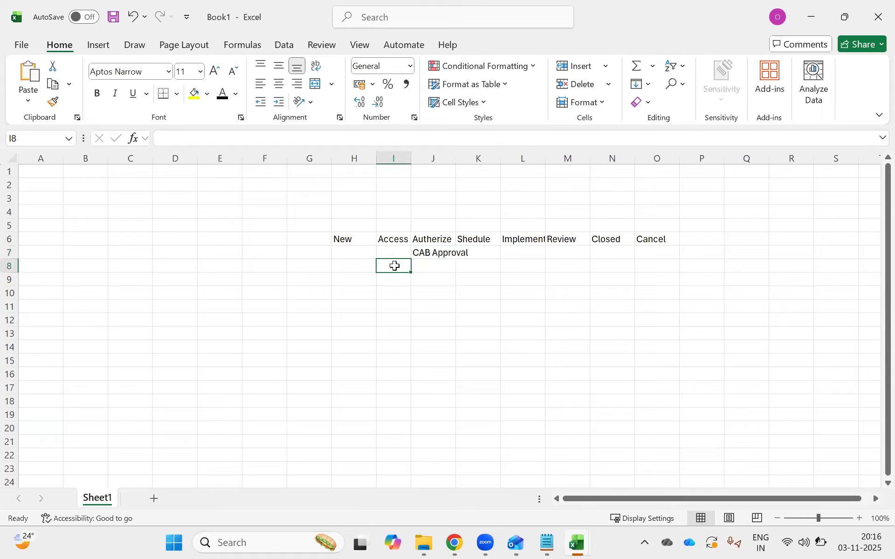
text(Application Developement)
key(BackSpace)
key(BackSpace)
key(BackSpace)
key(BackSpace)
key(BackSpace)
text(ment Team has to approve)
key(Return)
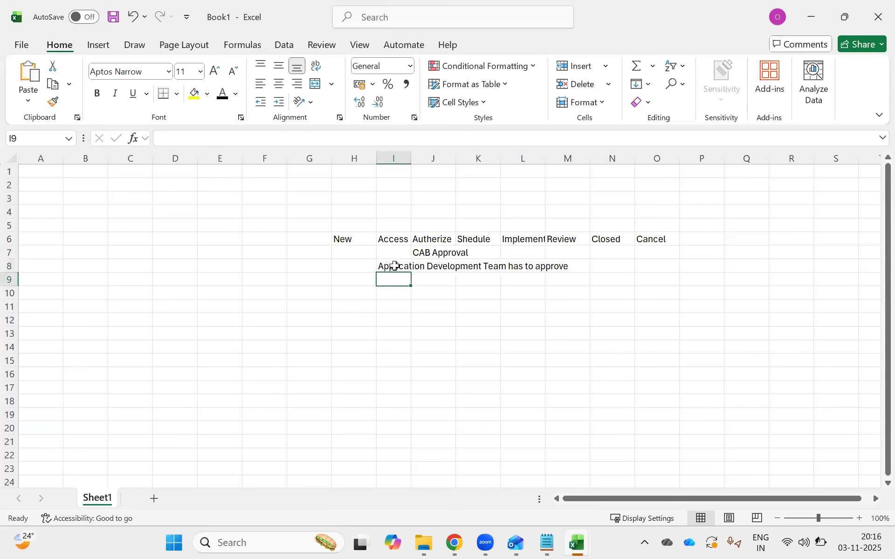
Enter "SAP Labour business" in cell H8 under the New state.
click(399, 264)
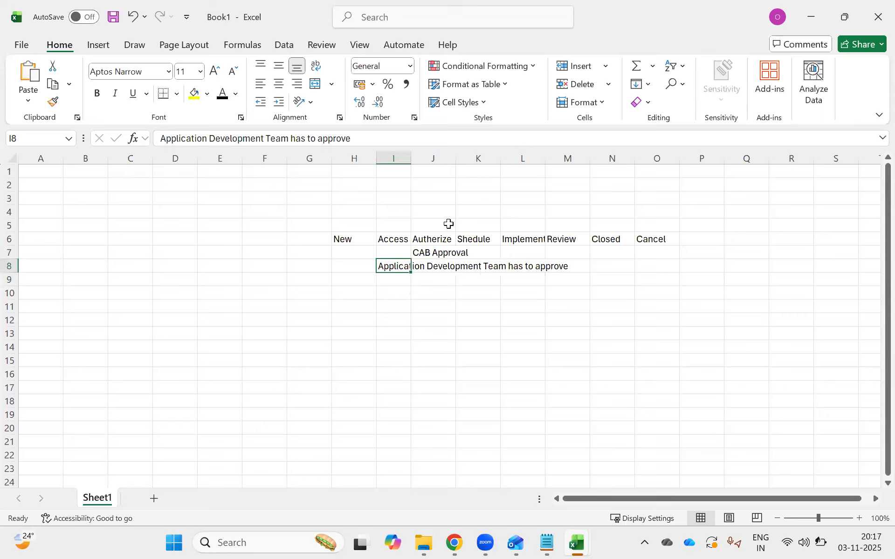
click(354, 262)
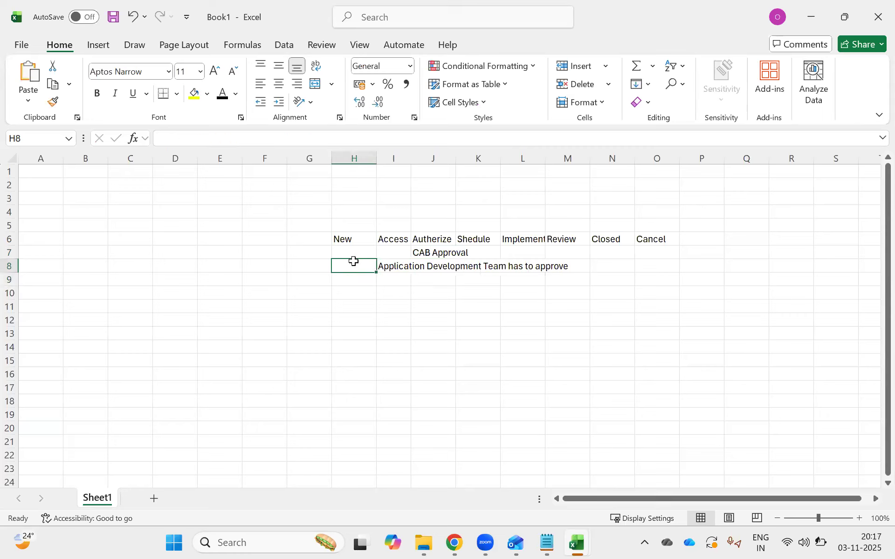
text(SAP L)
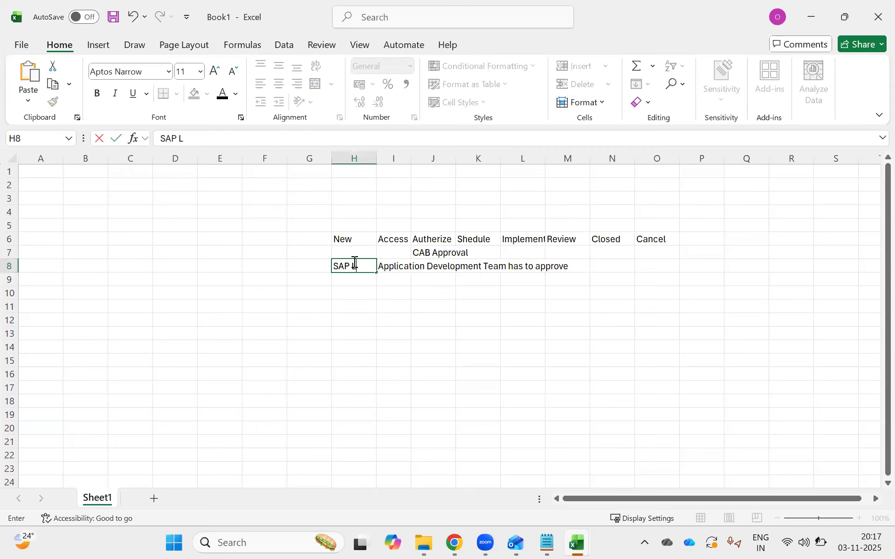
text(abour b)
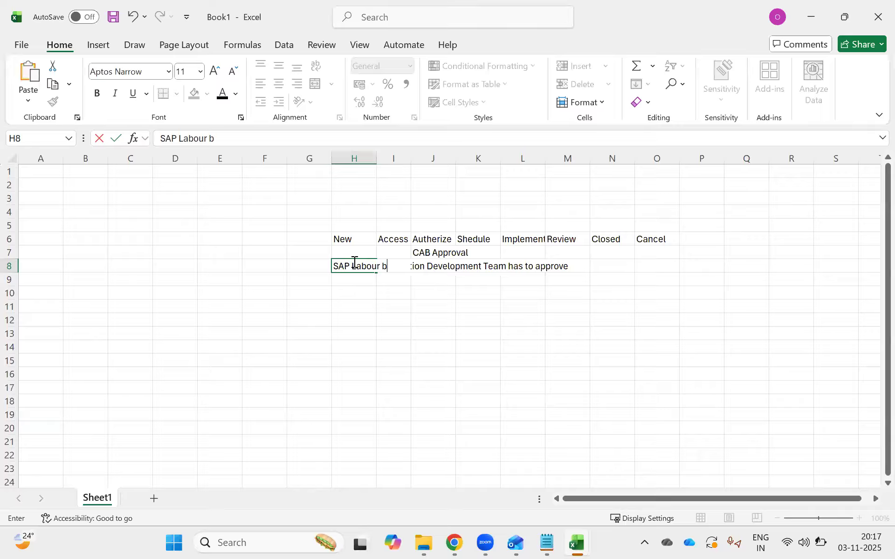
text(usiness)
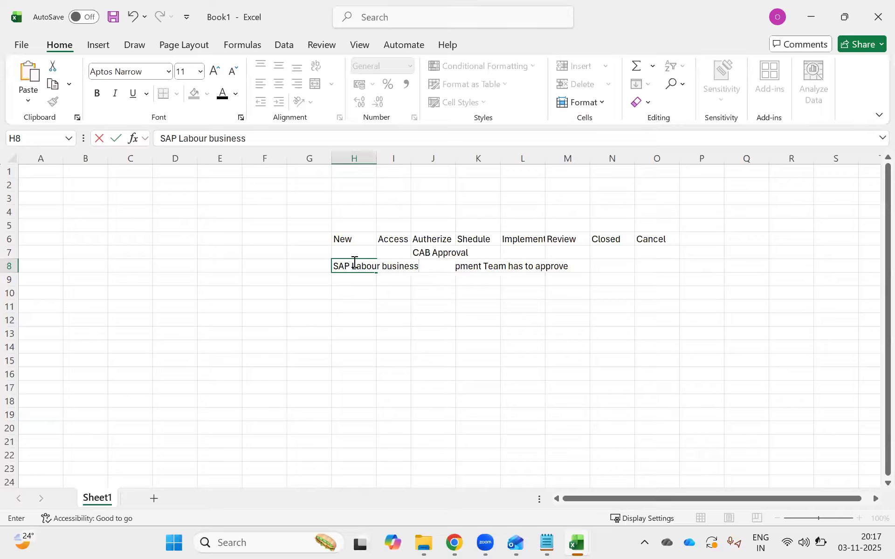
click(507, 404)
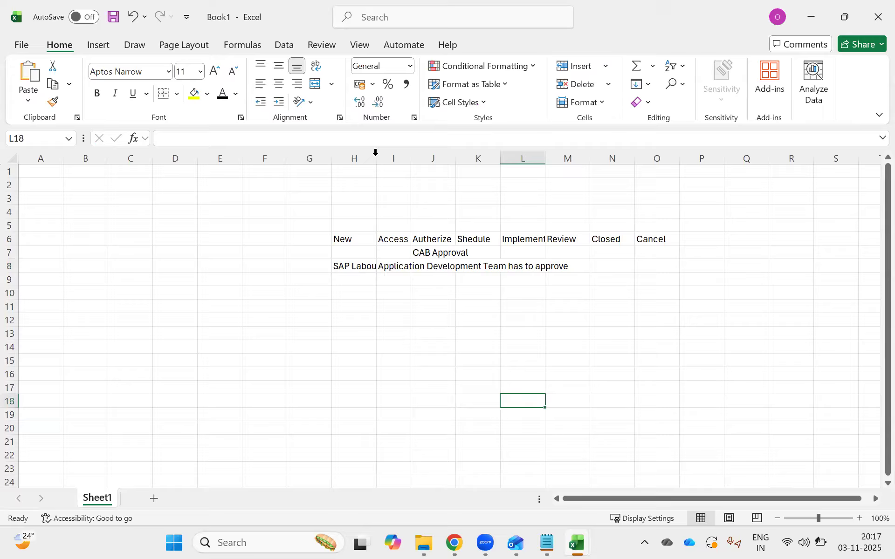
Fit the widths of columns H, I and J to their contents.
double_click(377, 159)
double_click(461, 160)
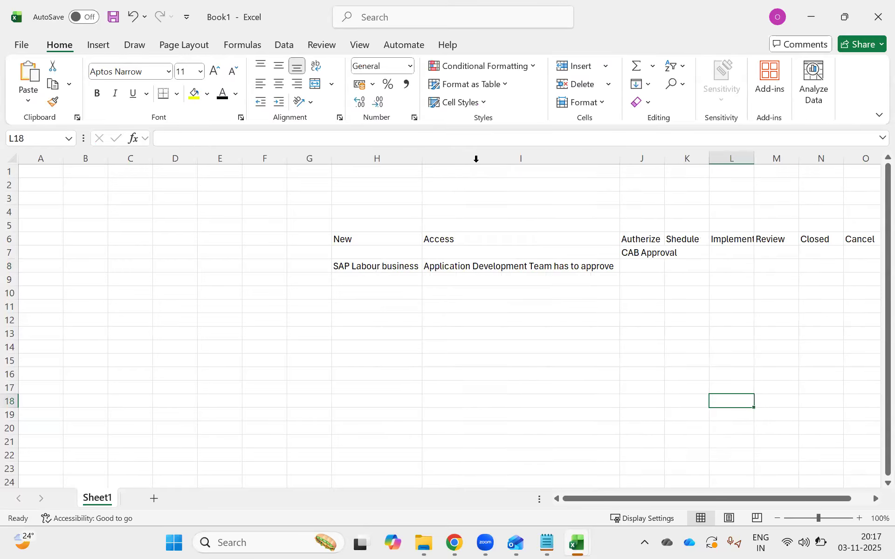
double_click(664, 154)
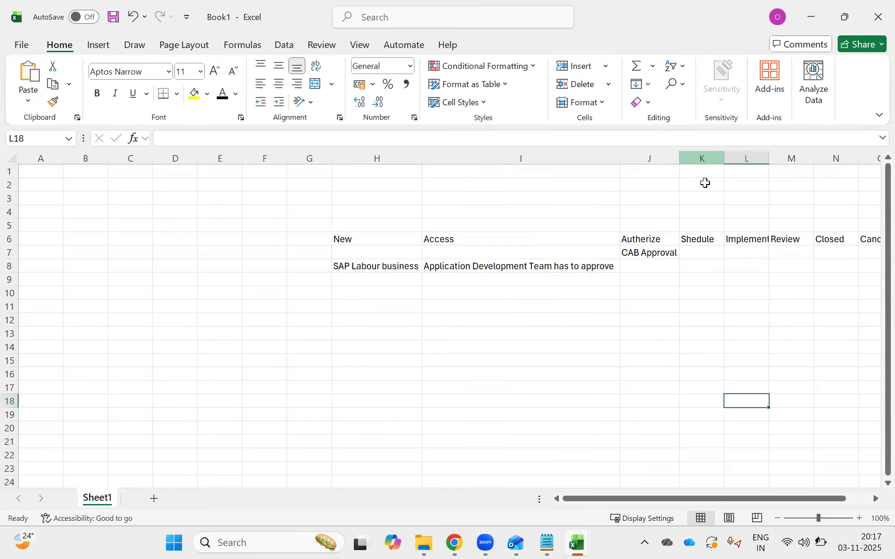
click(413, 319)
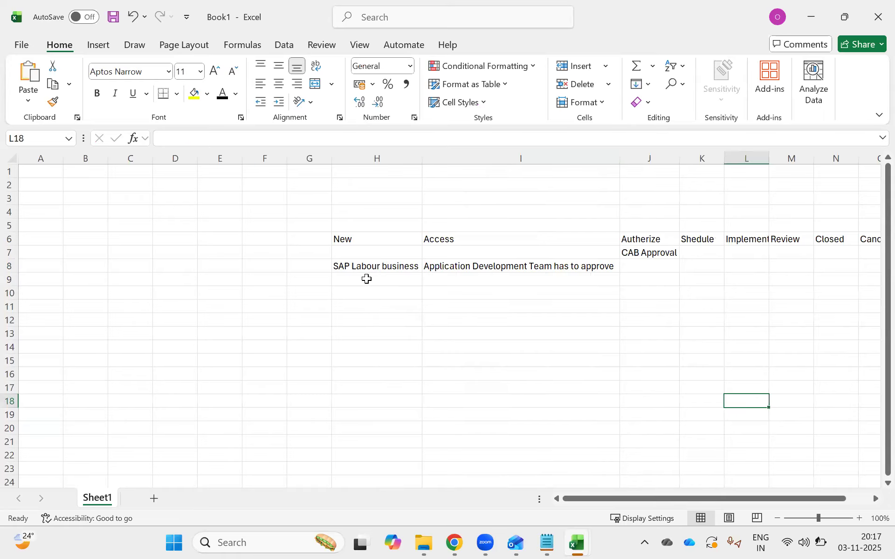
click(341, 266)
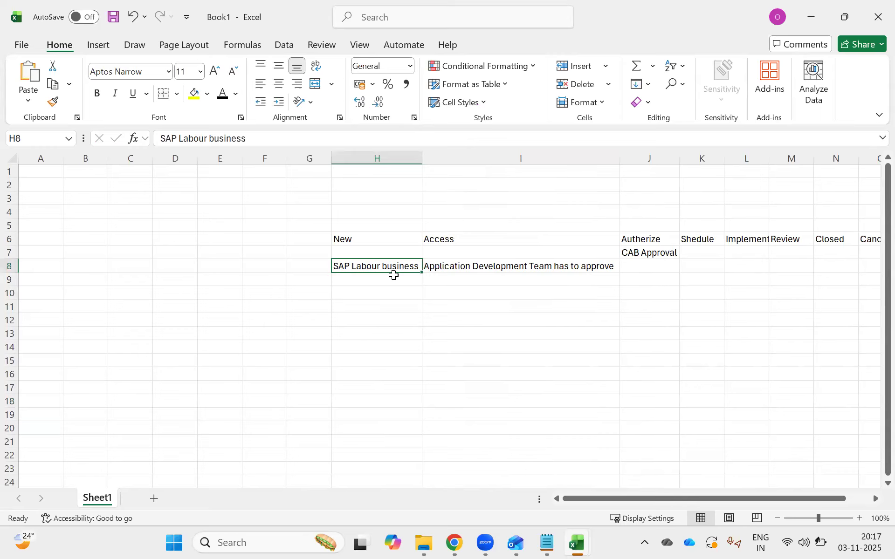
click(349, 292)
click(449, 266)
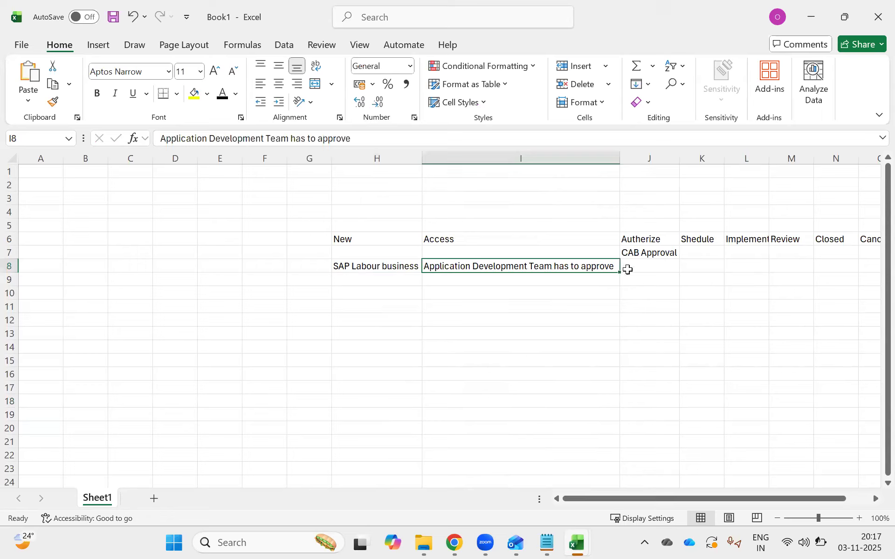
click(648, 251)
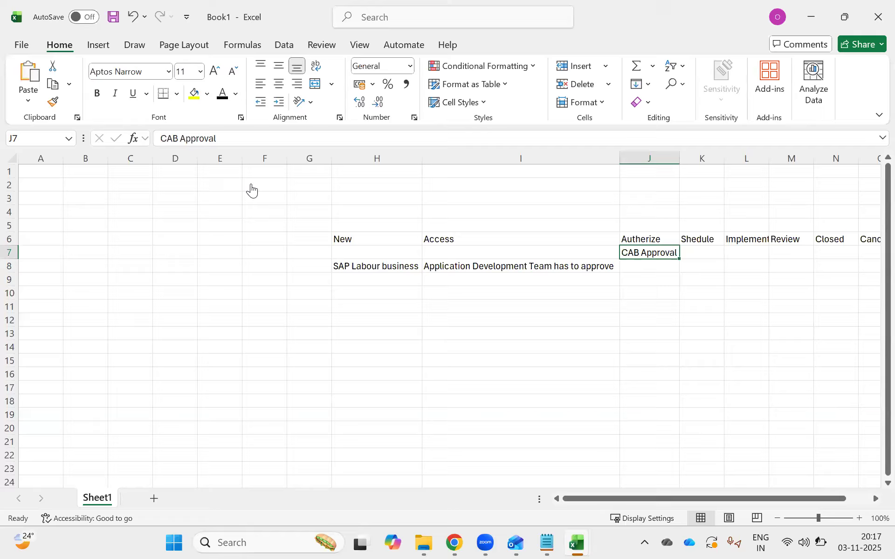
Switch back to ServiceNow in Chrome and publish the Change Request - Normal workflow.
key(alt+Tab)
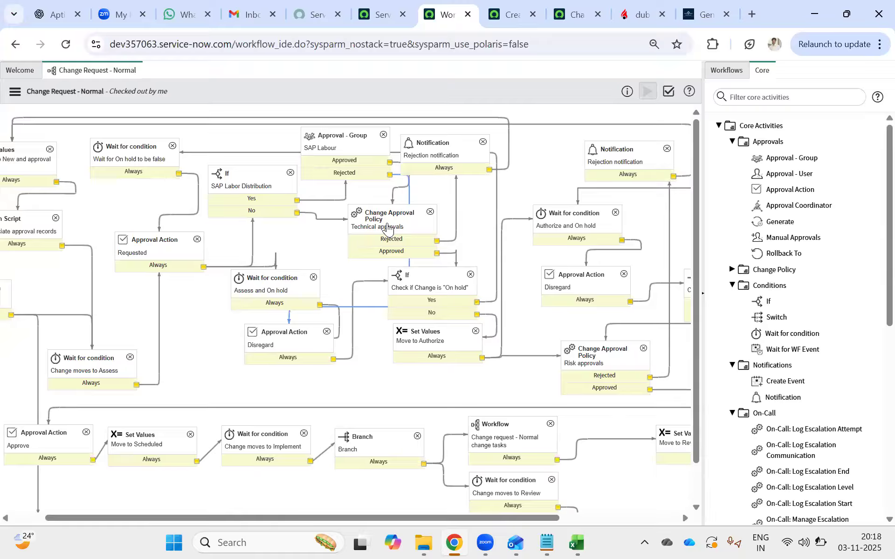
click(14, 93)
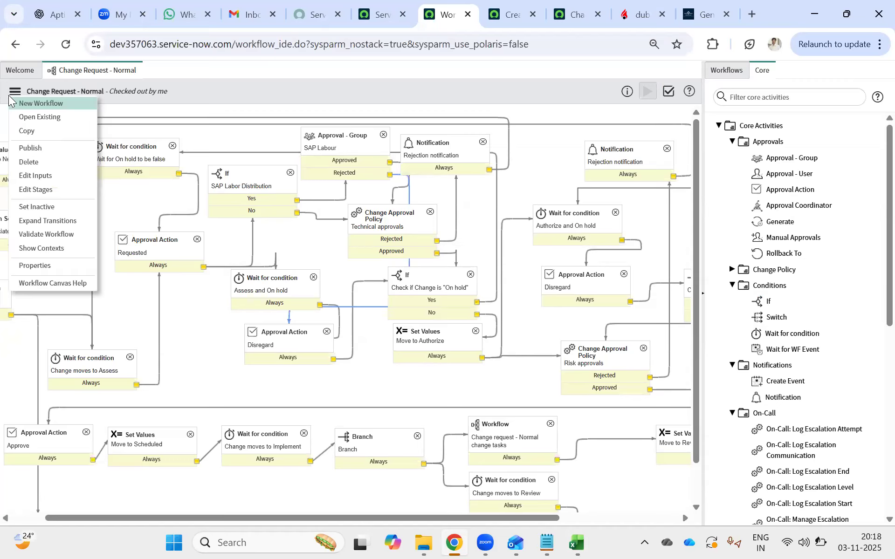
click(31, 148)
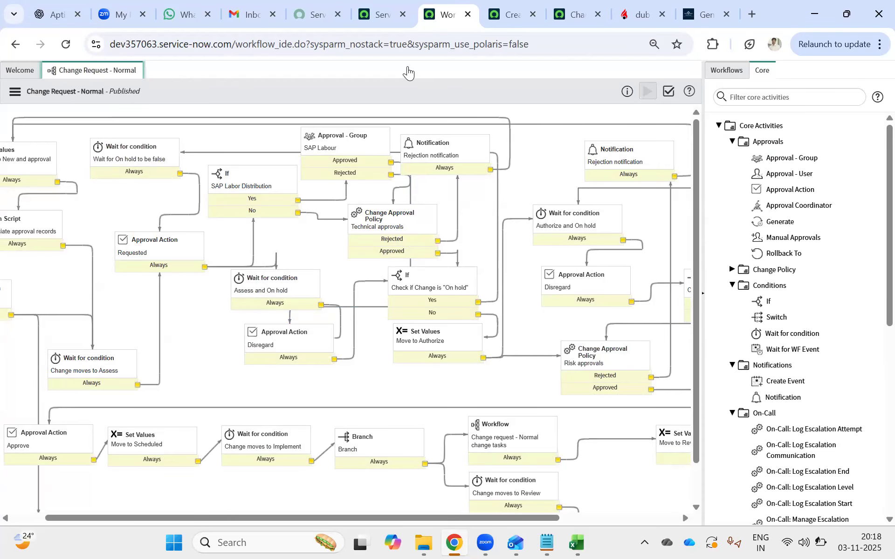
drag(82, 88, 147, 95)
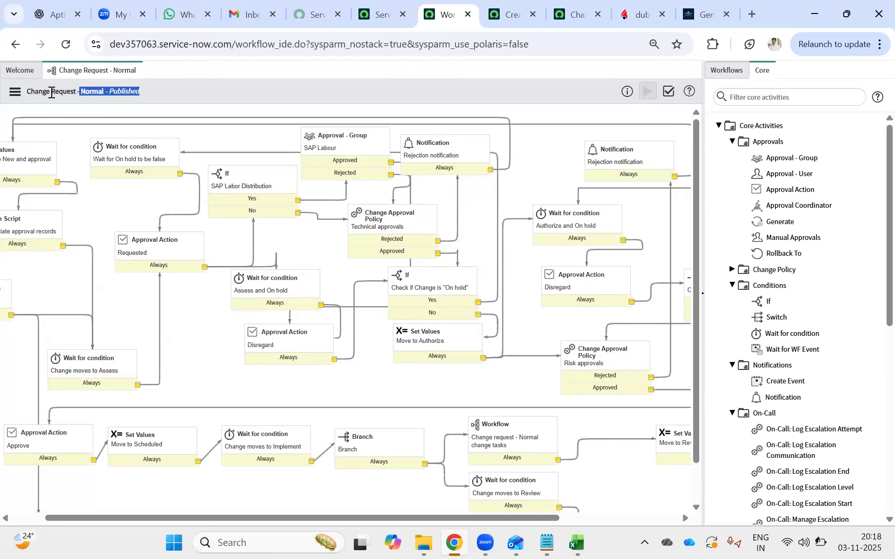
Search the ServiceNow navigator for "n item" and open the Maintain Items list of the Service Catalog.
click(517, 15)
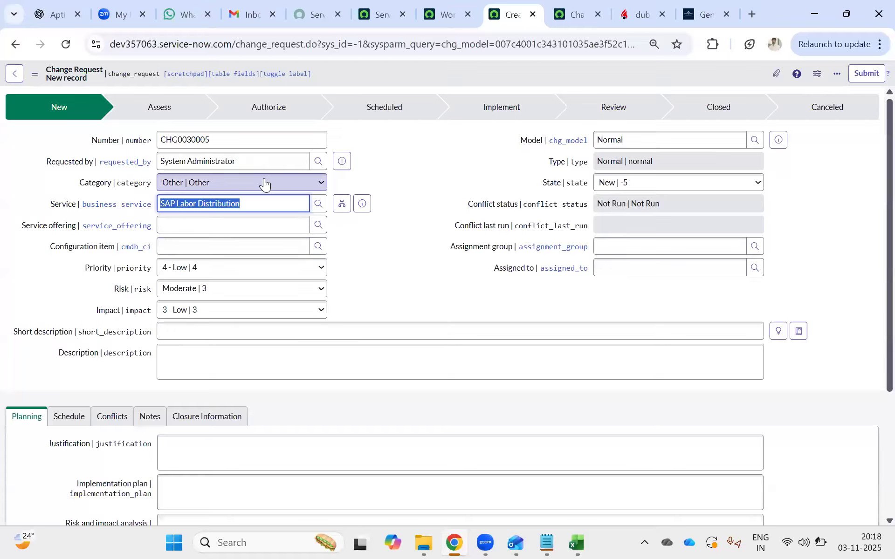
click(378, 14)
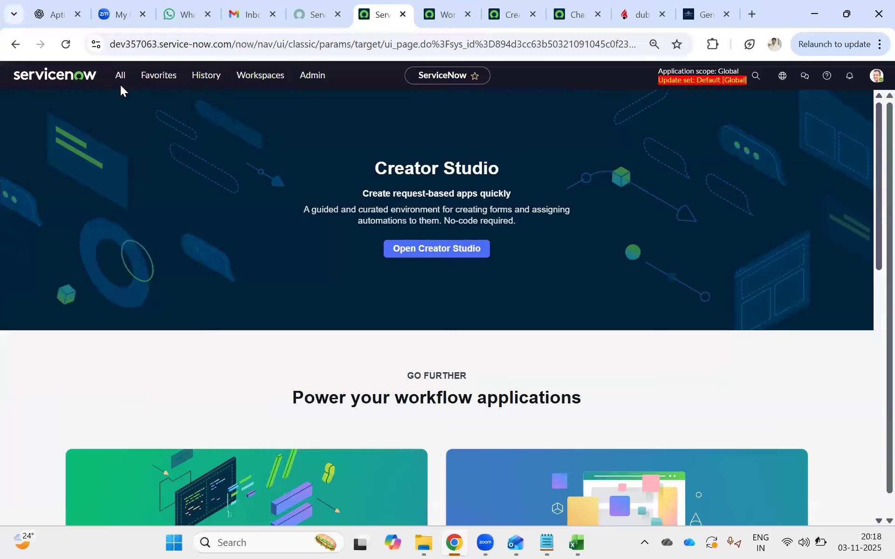
click(119, 76)
text(n item)
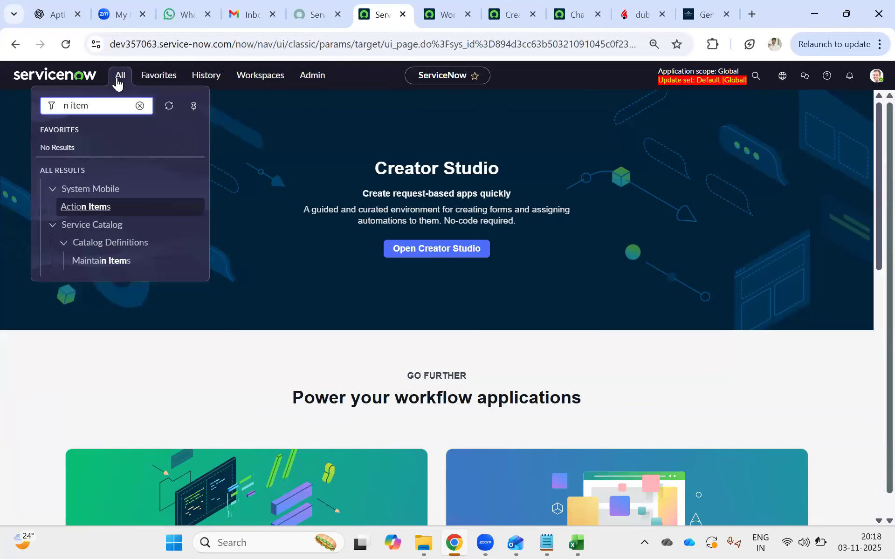
ctrl+click(95, 261)
click(526, 16)
Search the catalog items by name for Change, first as a prefix and then as *Change.
click(82, 133)
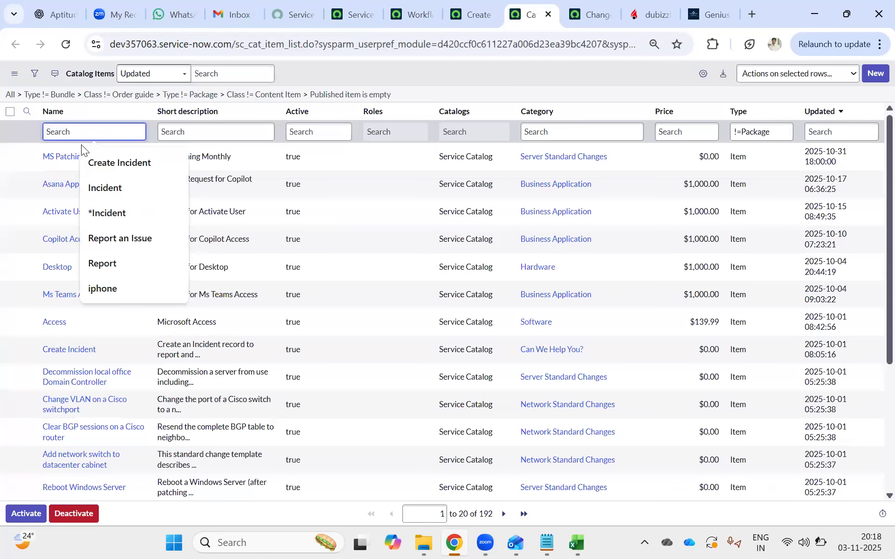
text(Change)
key(Return)
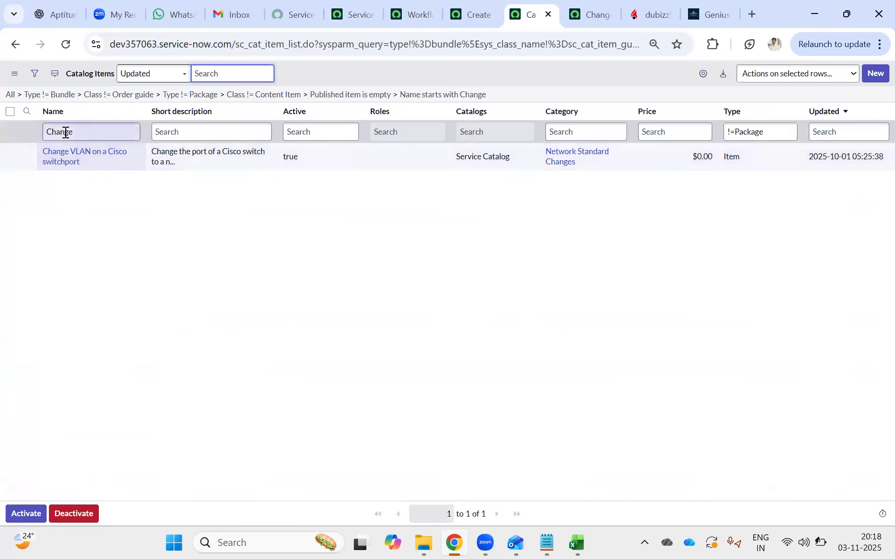
click(51, 131)
key(Return)
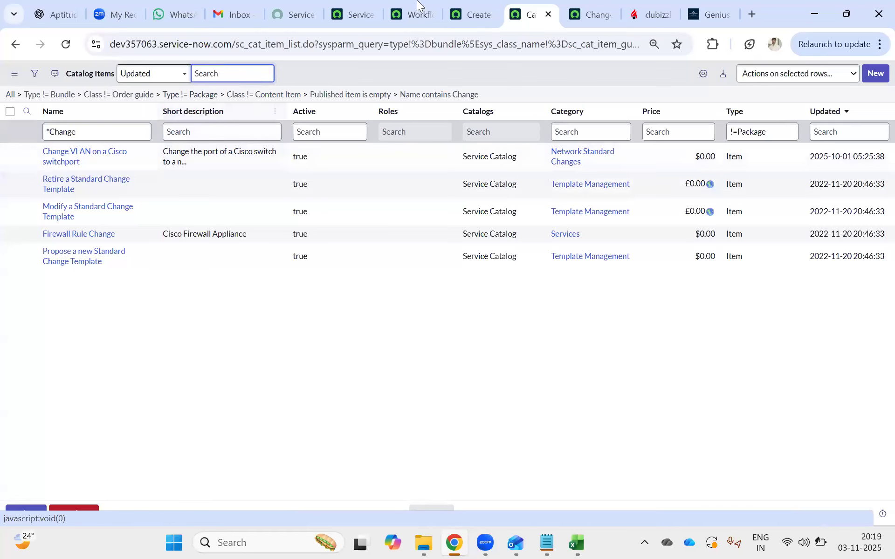
Return to the workflow editor and close the Change Request - Normal workflow to show the published workflows.
click(473, 12)
click(591, 18)
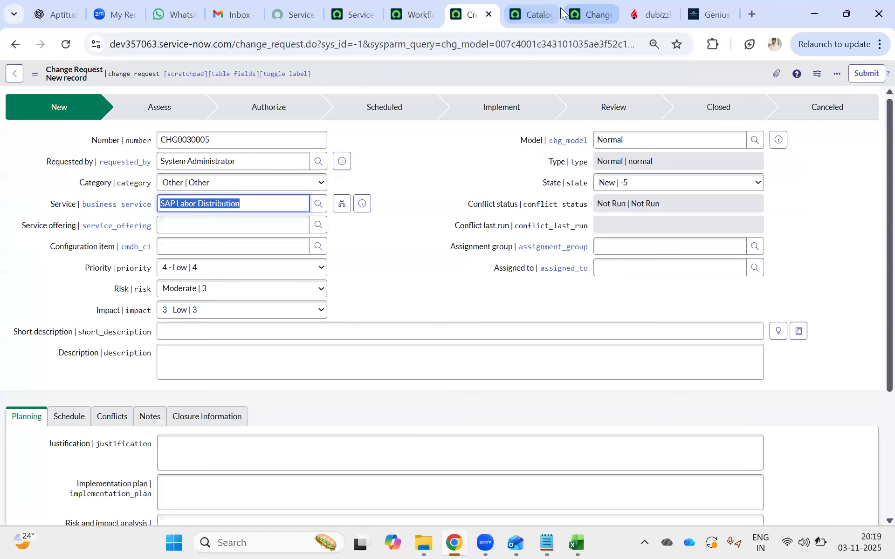
click(411, 19)
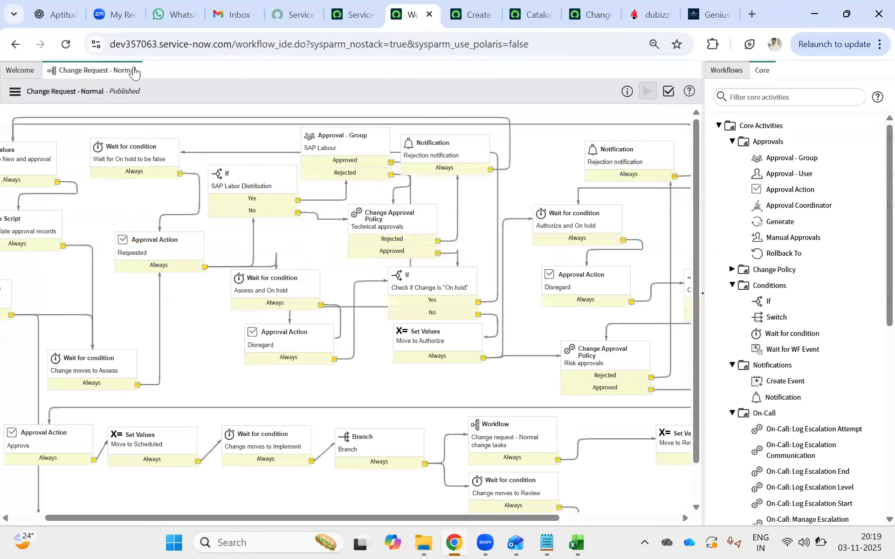
click(134, 70)
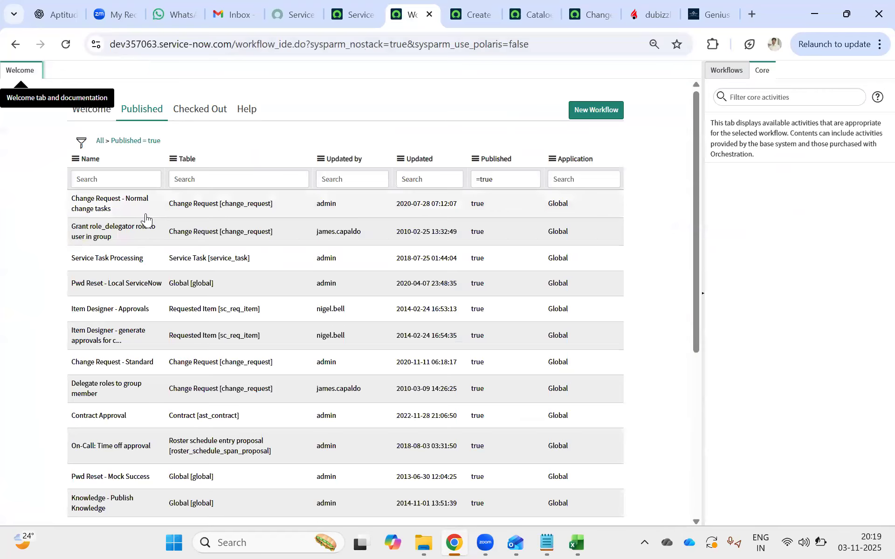
Filter the published workflows by the table change_request and look through the matching workflows.
click(206, 180)
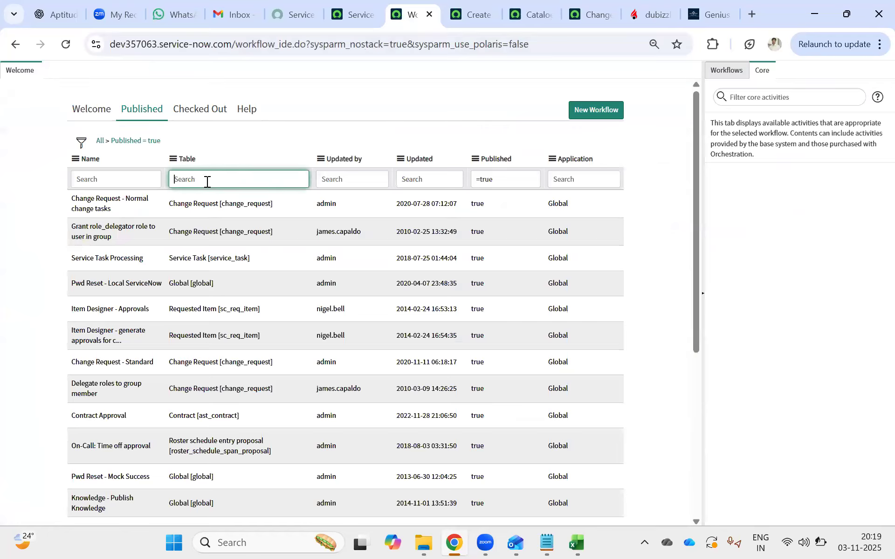
text(change_request)
key(Return)
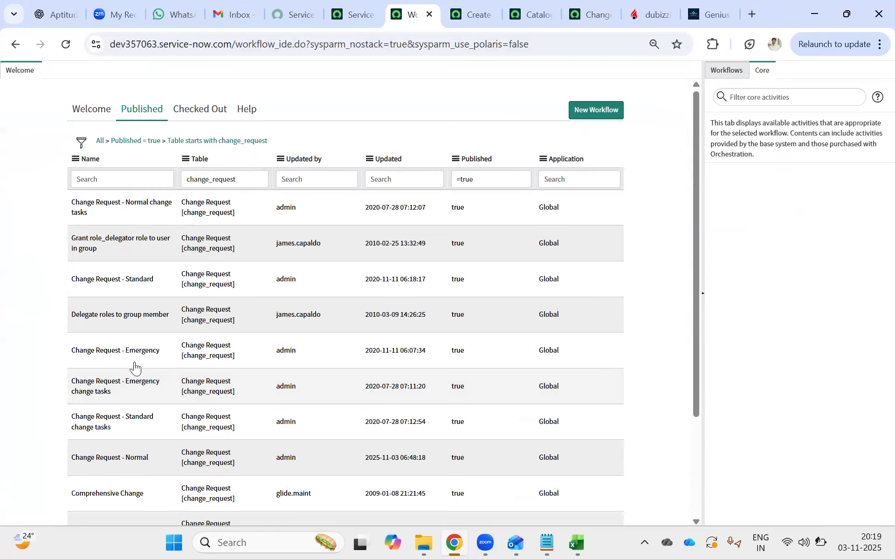
scroll(142, 358, down, 3)
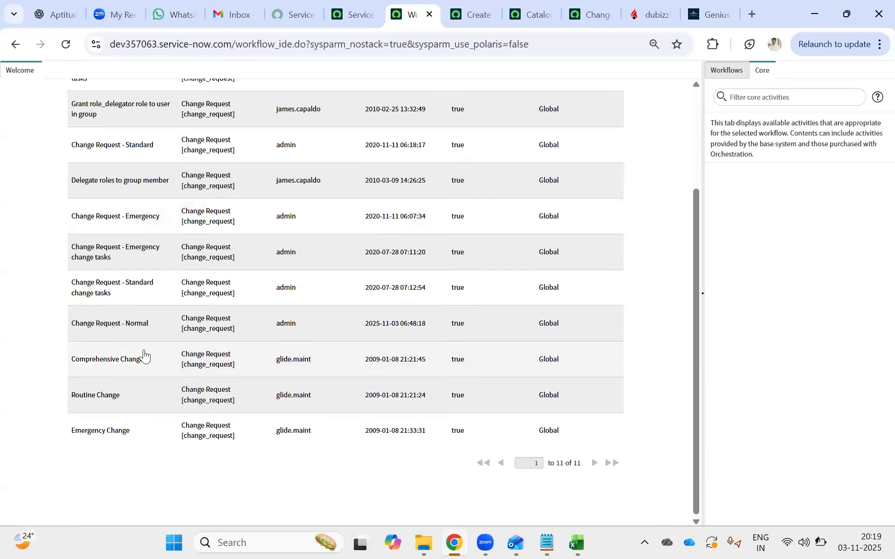
scroll(143, 356, up, 3)
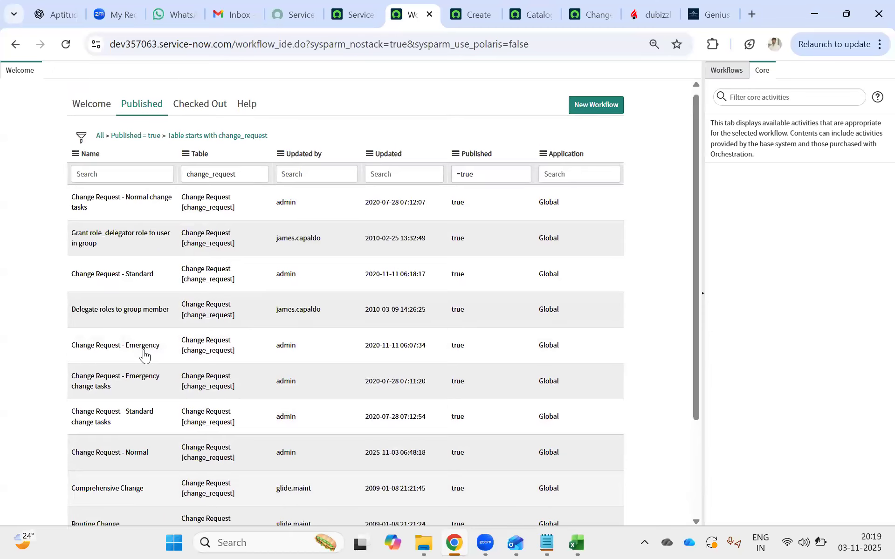
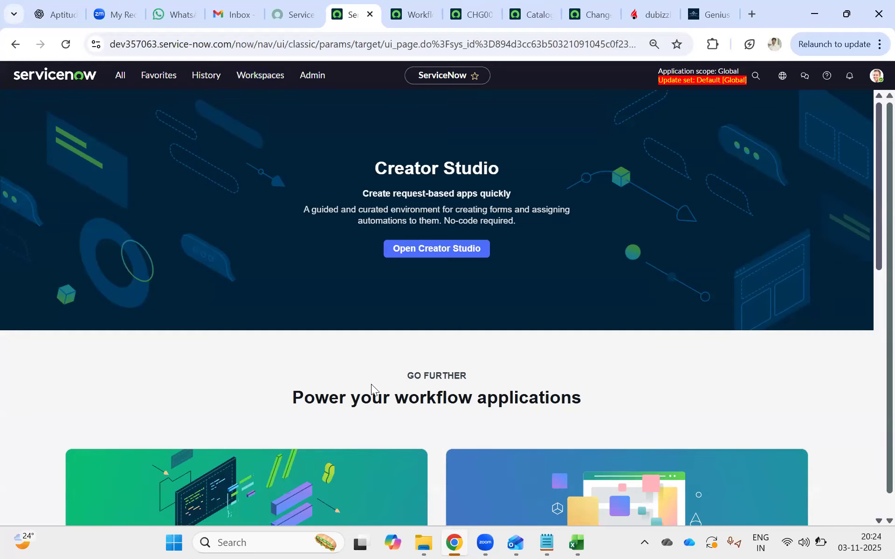
Search the navigator for "update" and open the Update Jobs list of System Data Management in a new browser tab.
click(120, 76)
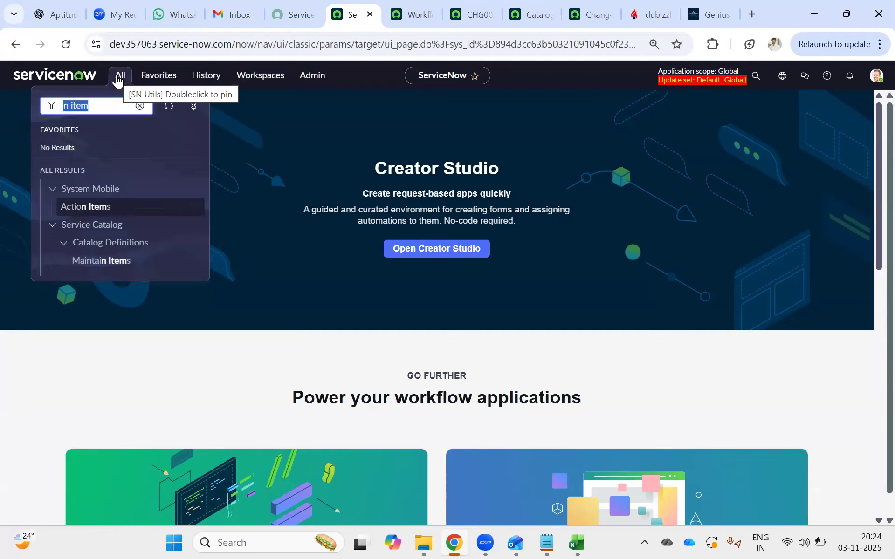
text(update)
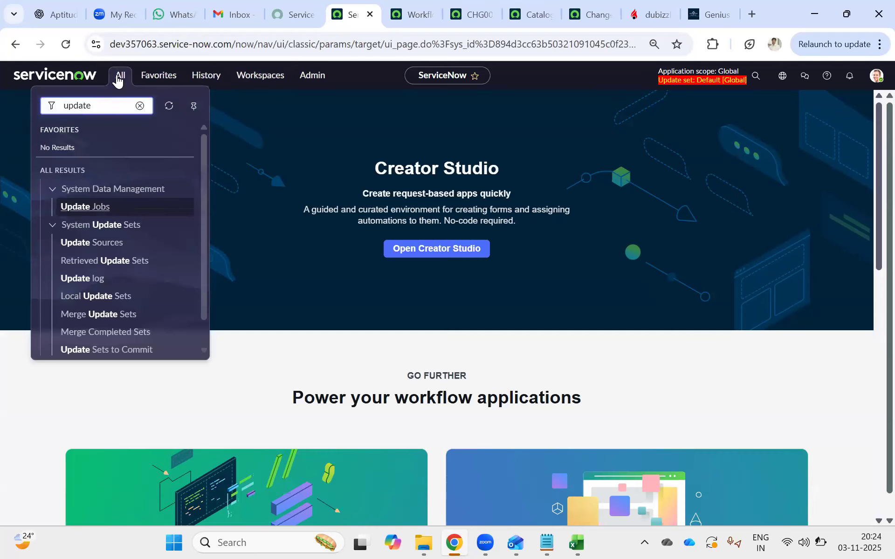
middle_click(88, 206)
Search the navigator for "dele", open the Delete Jobs list in a new tab, and compare it with the Update Jobs list.
click(106, 108)
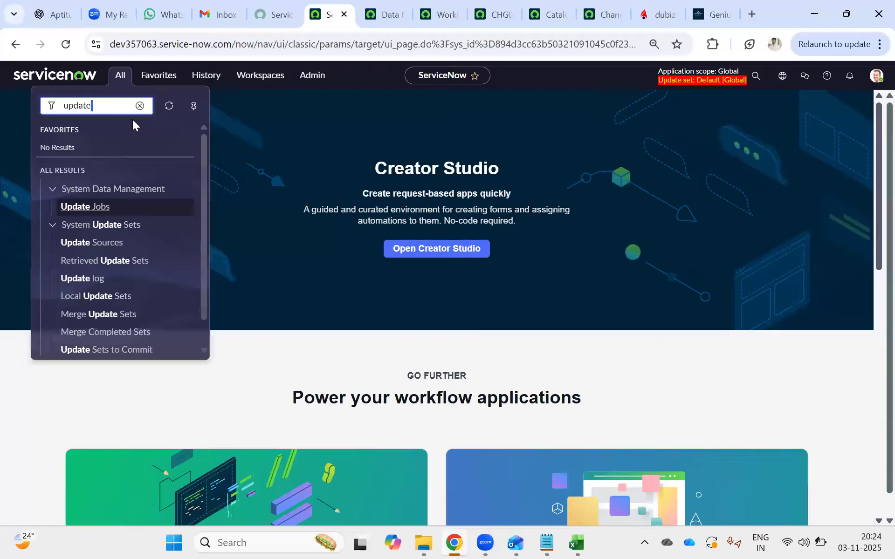
double_click(78, 98)
text(dele)
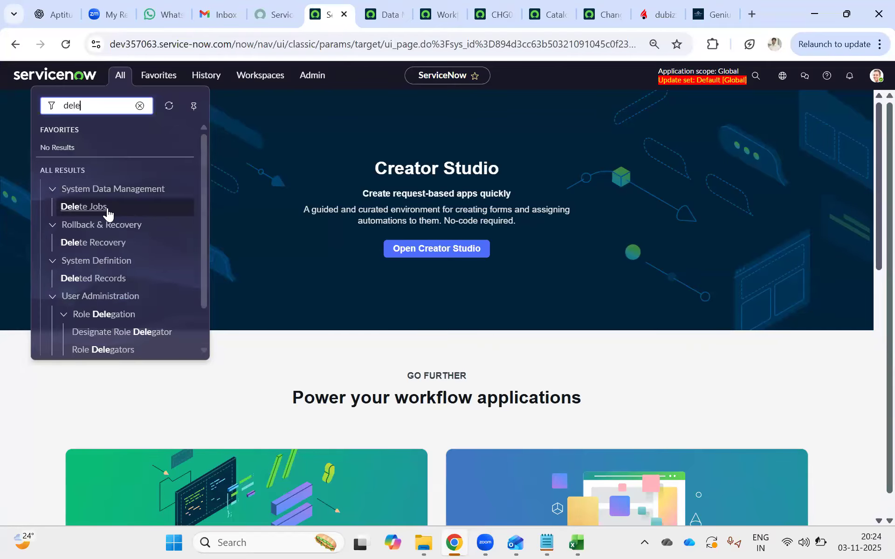
ctrl+click(93, 207)
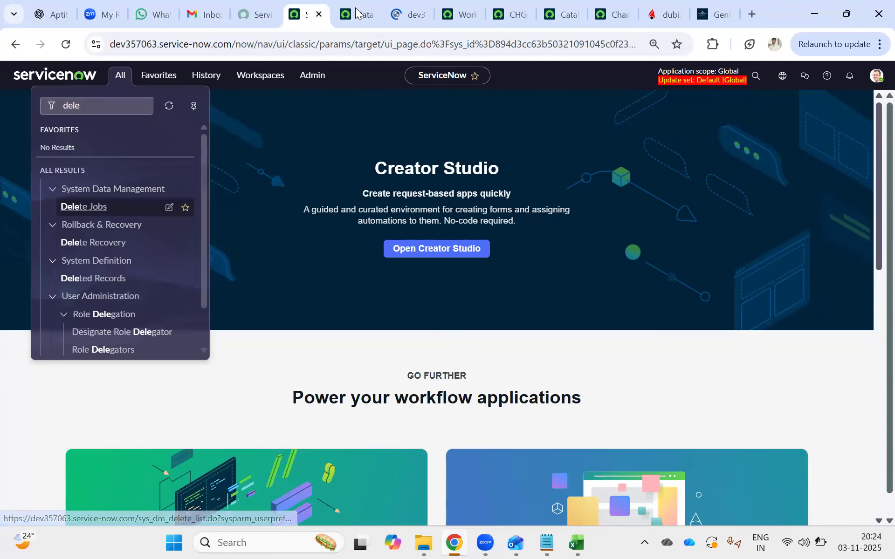
click(358, 14)
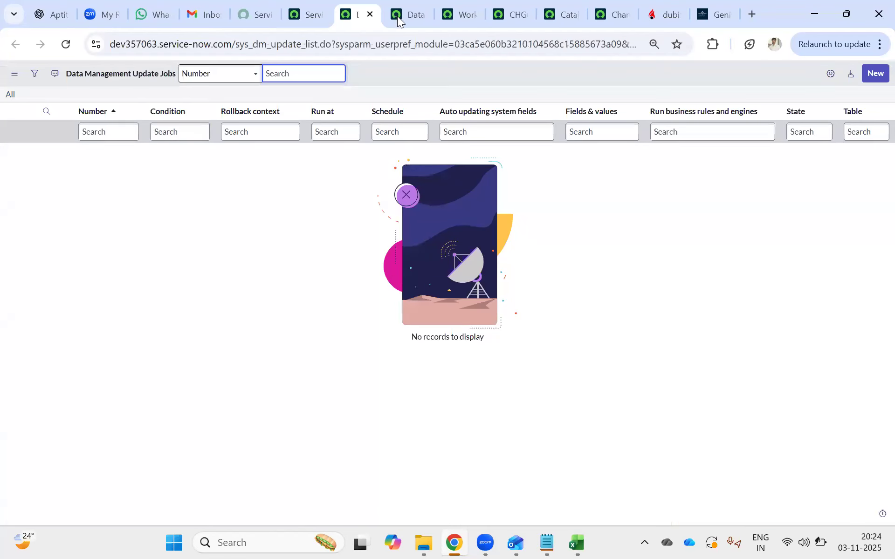
click(409, 18)
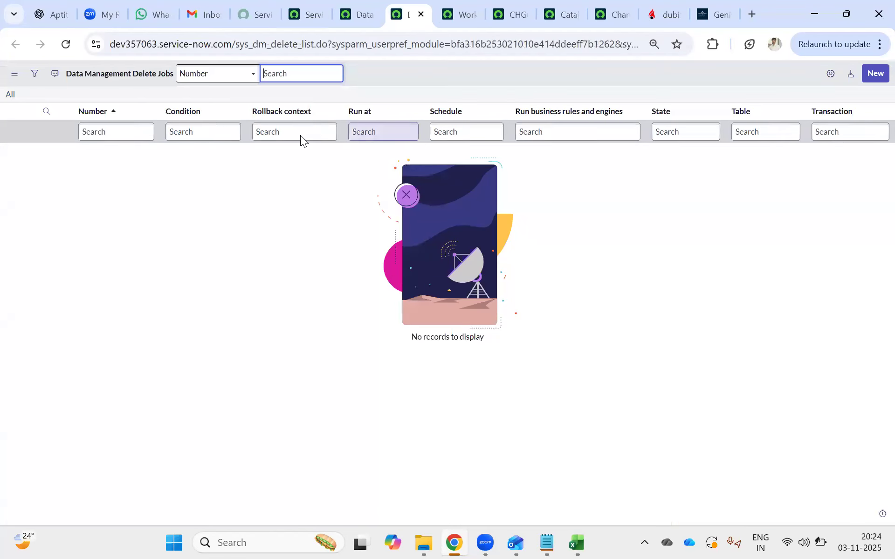
click(349, 3)
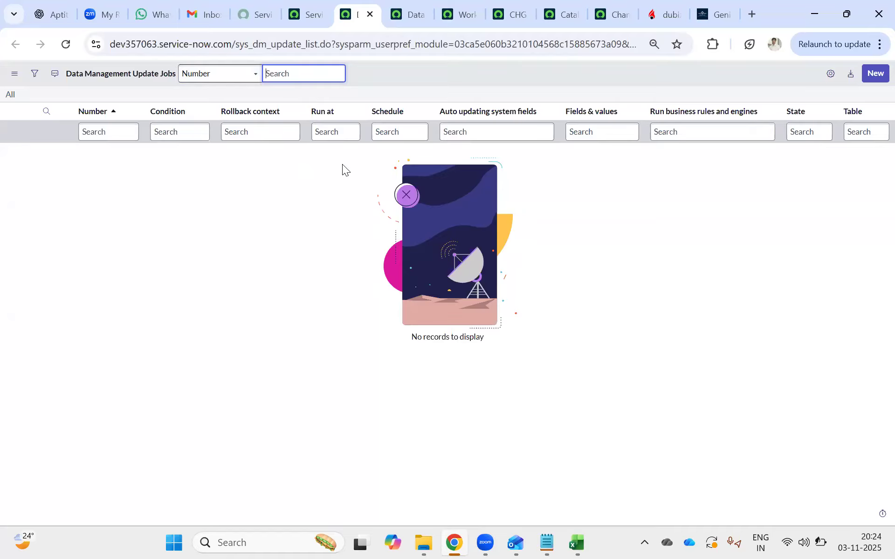
Create a new data management update job for the Incident [incident] table.
click(874, 76)
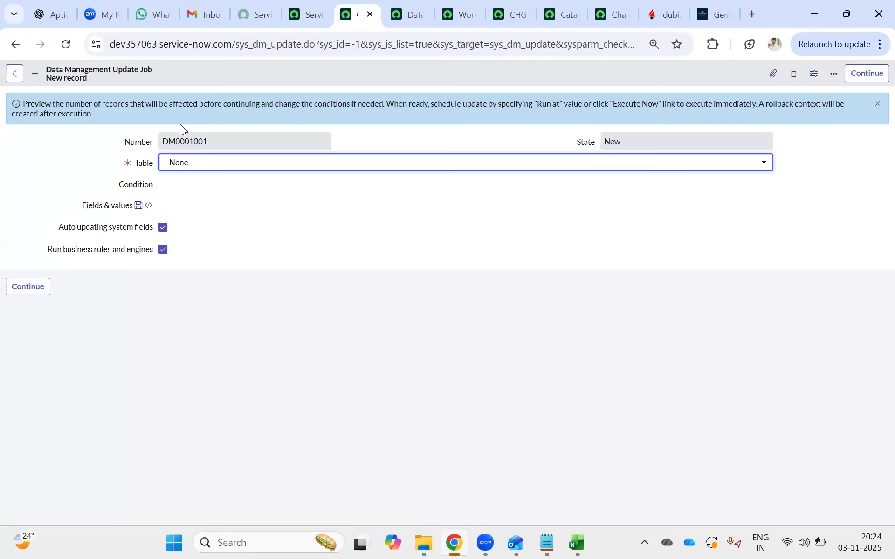
click(193, 164)
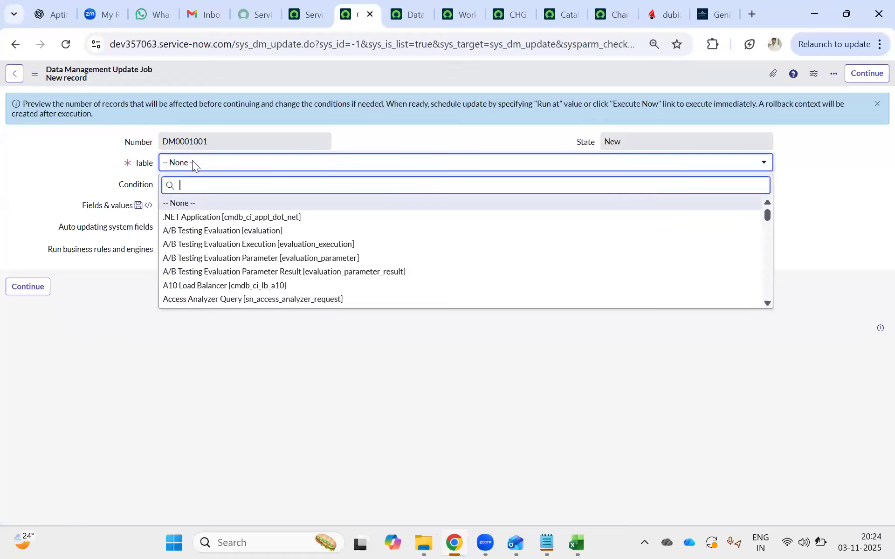
text(incident)
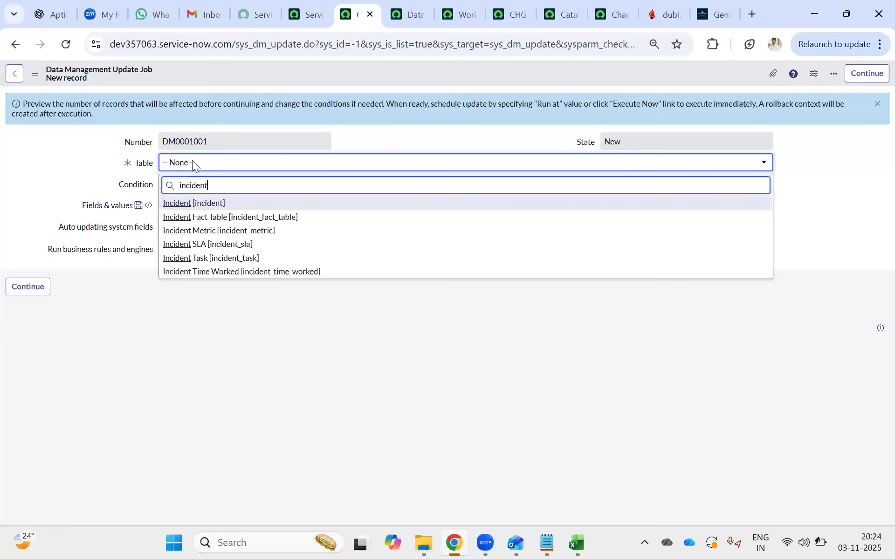
click(210, 204)
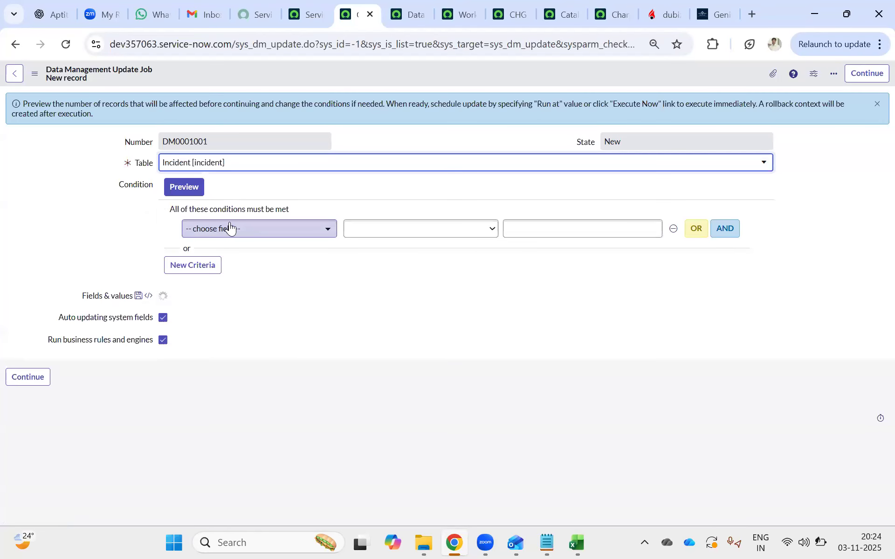
Set the update job's condition to State is On Hold.
click(230, 227)
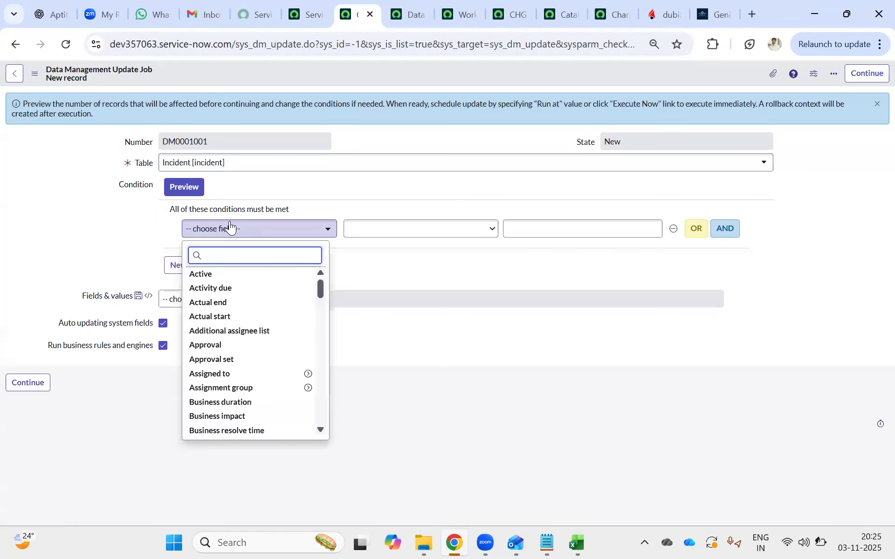
text(state)
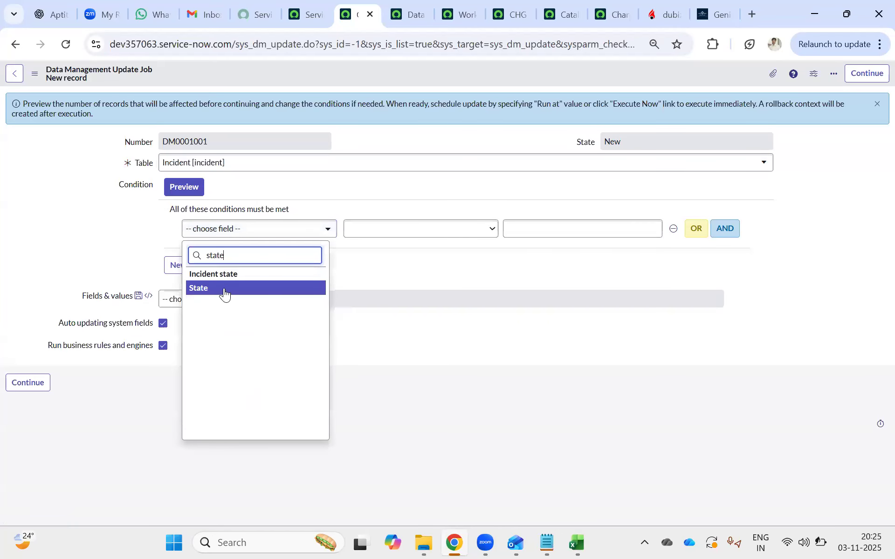
click(224, 289)
click(270, 231)
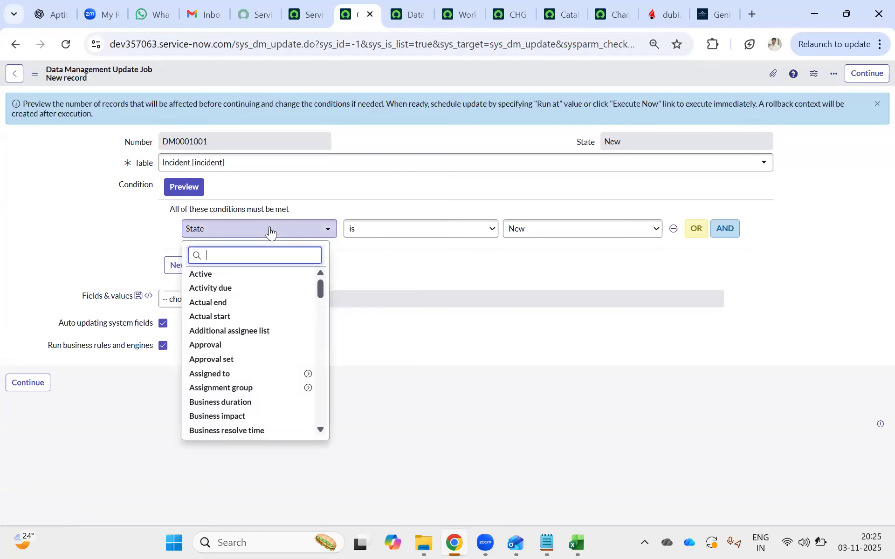
text(state)
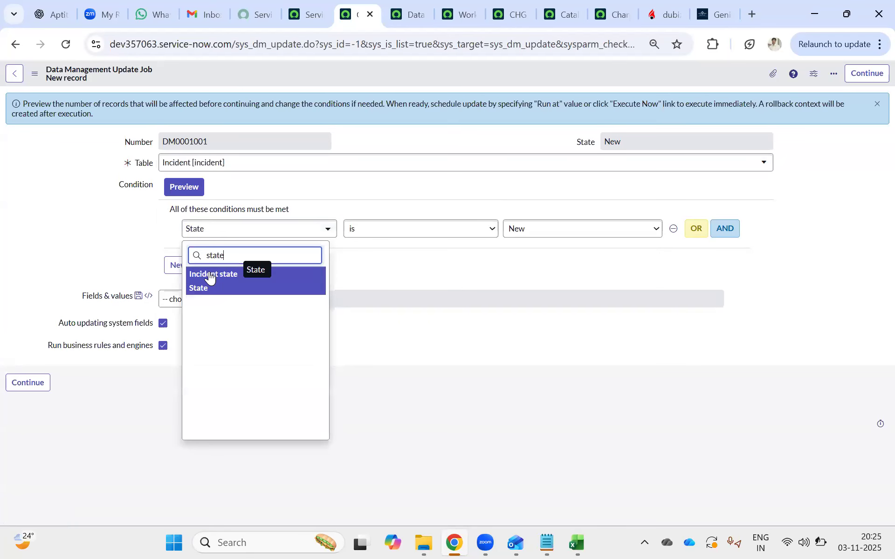
click(199, 297)
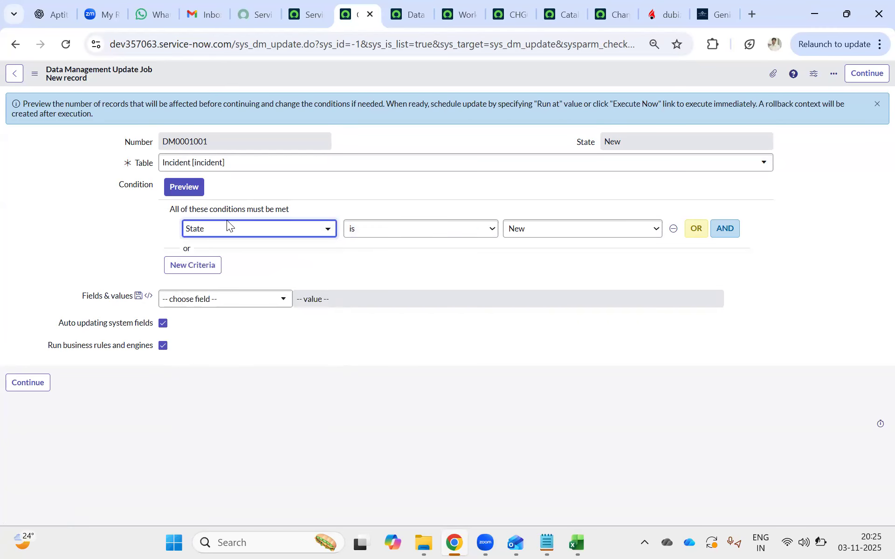
click(517, 235)
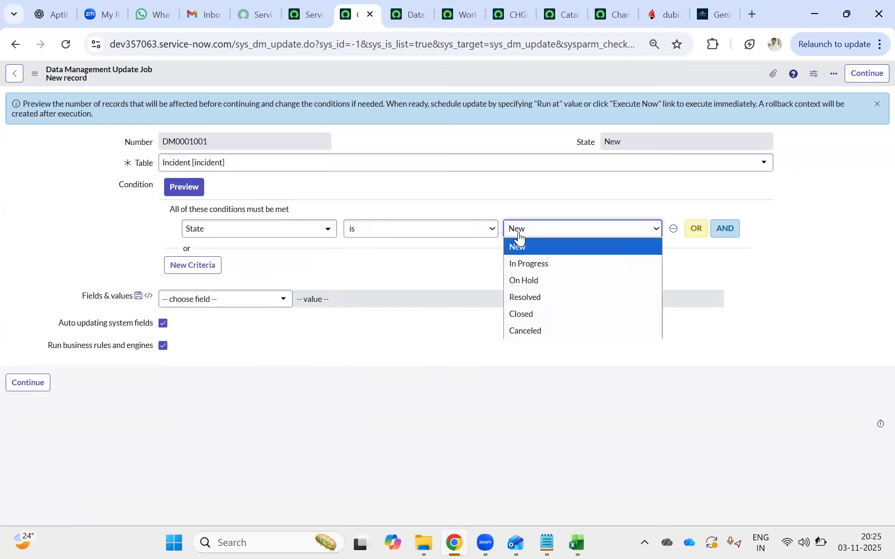
click(520, 281)
Preview the records matching the job's condition, look through the incident list, and return to the update job.
click(177, 186)
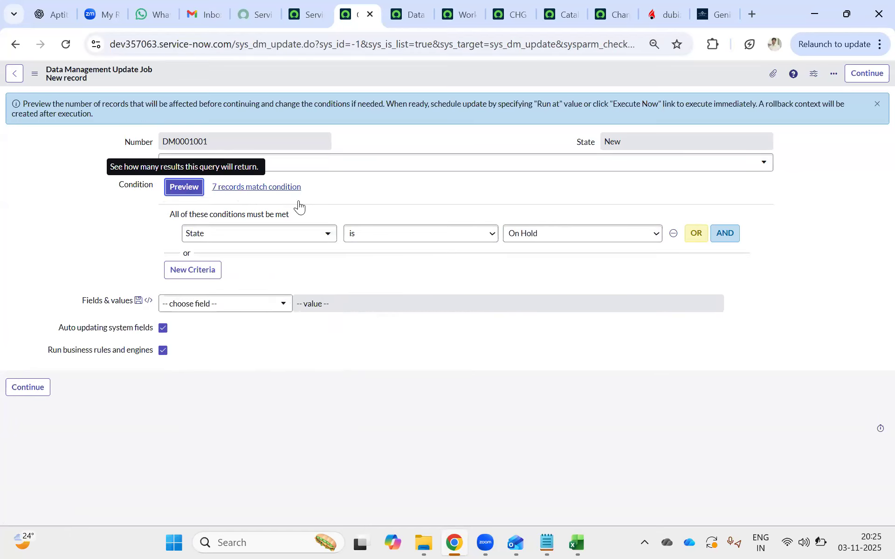
ctrl+click(273, 186)
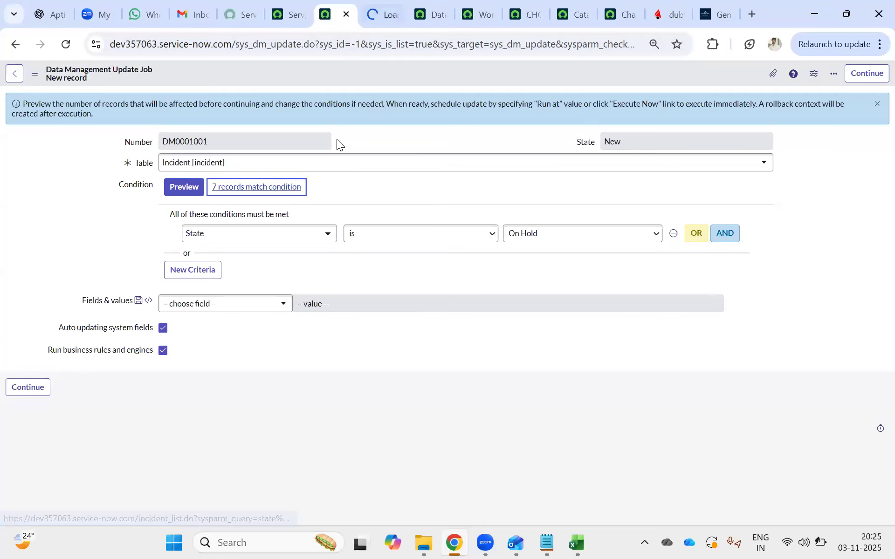
key(ctrl+Tab)
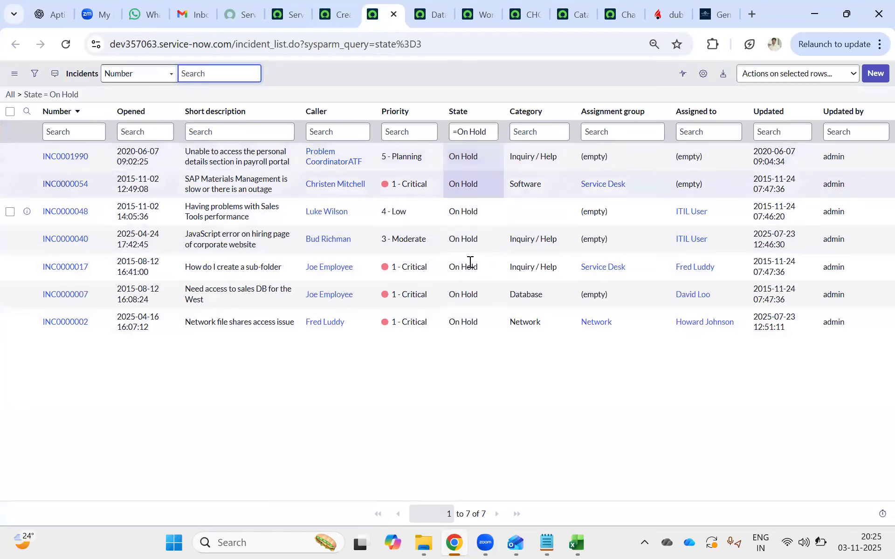
click(329, 11)
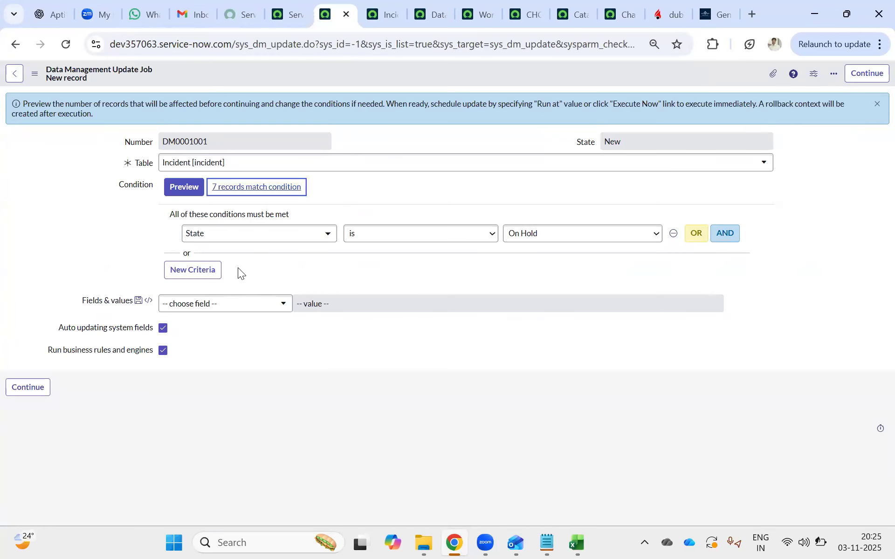
Add State to the job's fields and values and set it to In Progress.
click(208, 309)
text(strat)
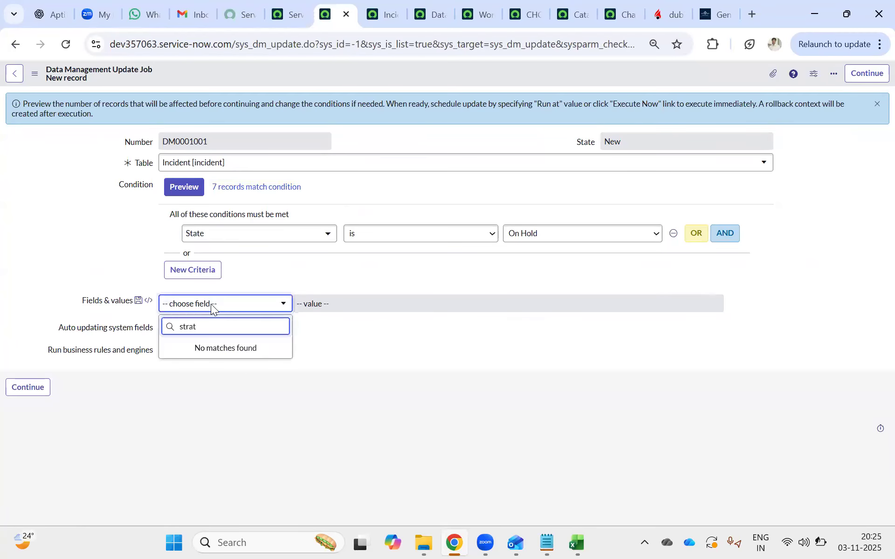
key(BackSpace)
key(BackSpace)
text(ate)
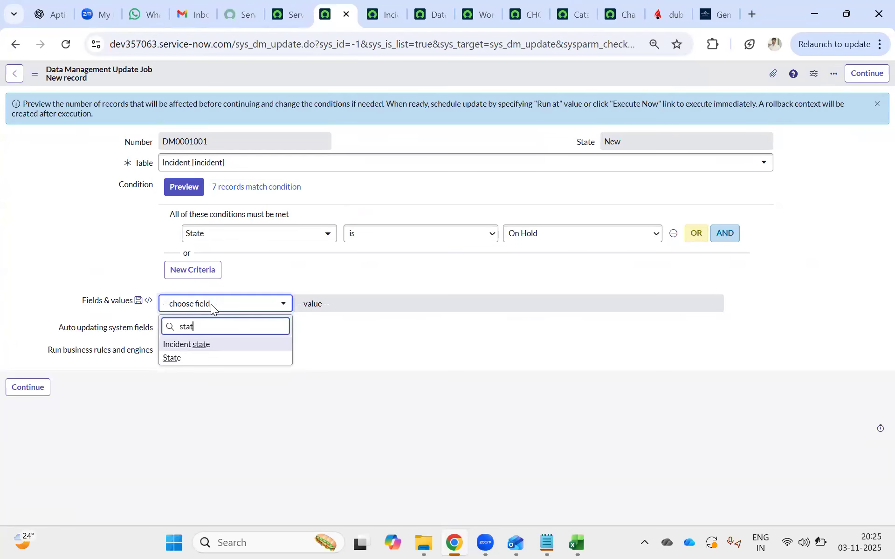
click(194, 358)
click(339, 308)
click(305, 353)
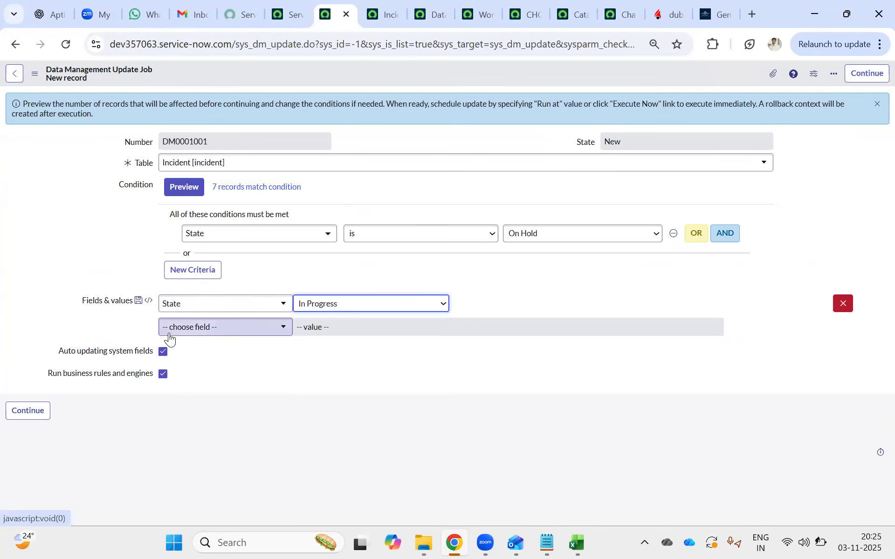
Add a Work notes value to the job reading "As per customer I am bring these tickets from Onhold to In progress".
click(188, 331)
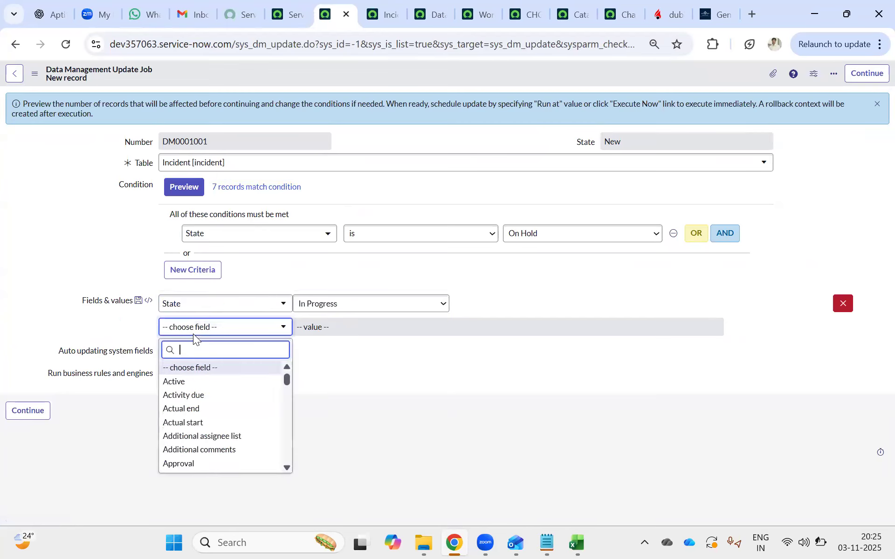
text(note)
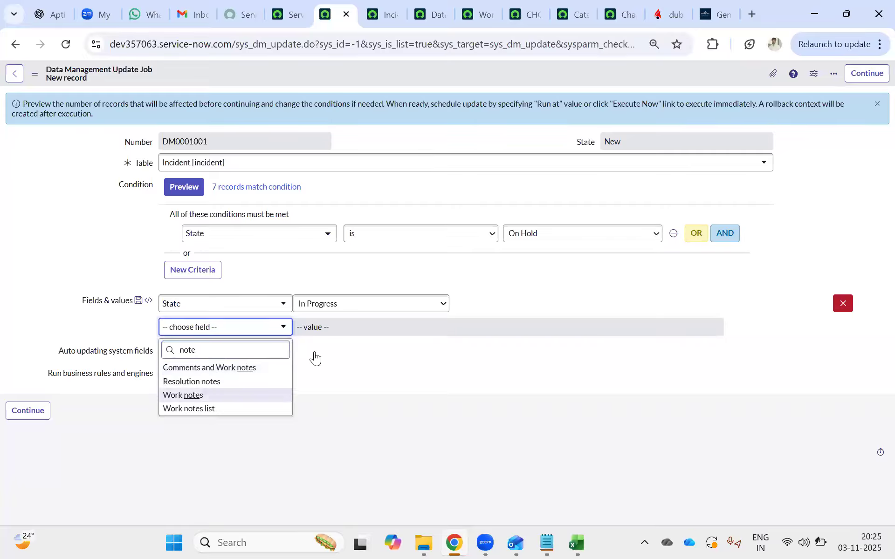
click(205, 396)
click(323, 341)
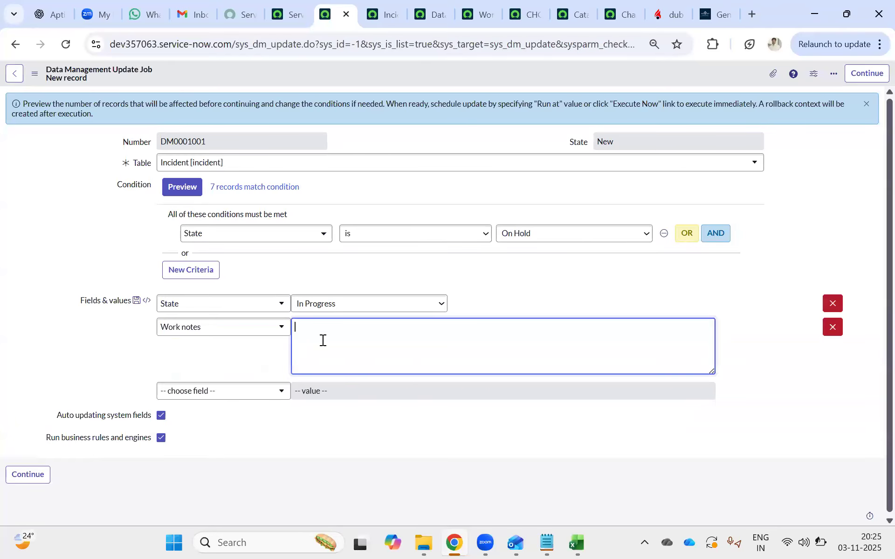
text(Asper)
key(BackSpace)
key(BackSpace)
key(BackSpace)
key(BackSpace)
text(per customer I am bring these tickets from)
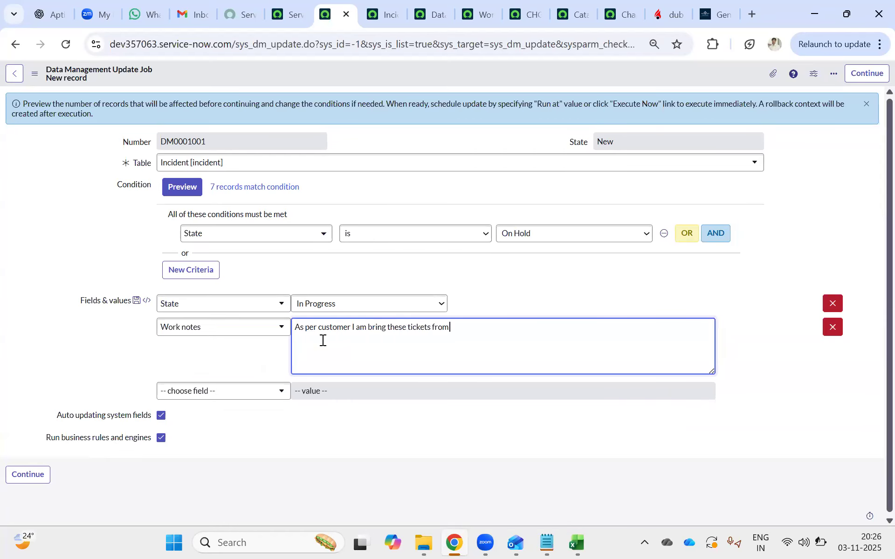
text( Onhold to In progress)
Sort the on-hold incidents by Updated in descending order, examine their update dates, and return to the update job.
click(370, 21)
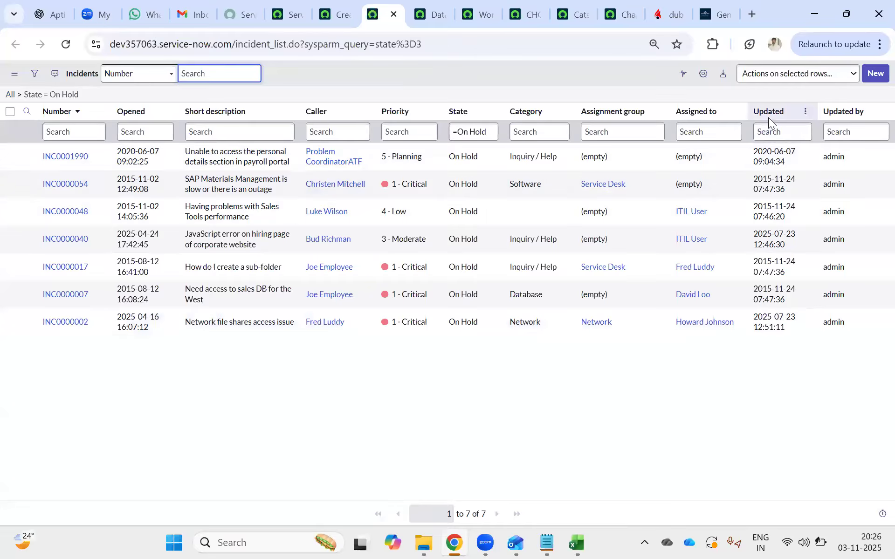
click(765, 112)
click(765, 111)
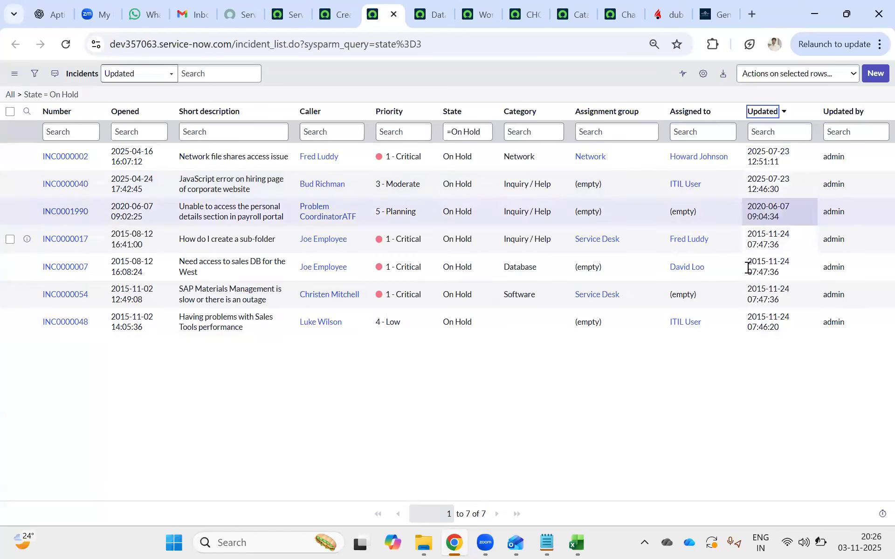
click(343, 6)
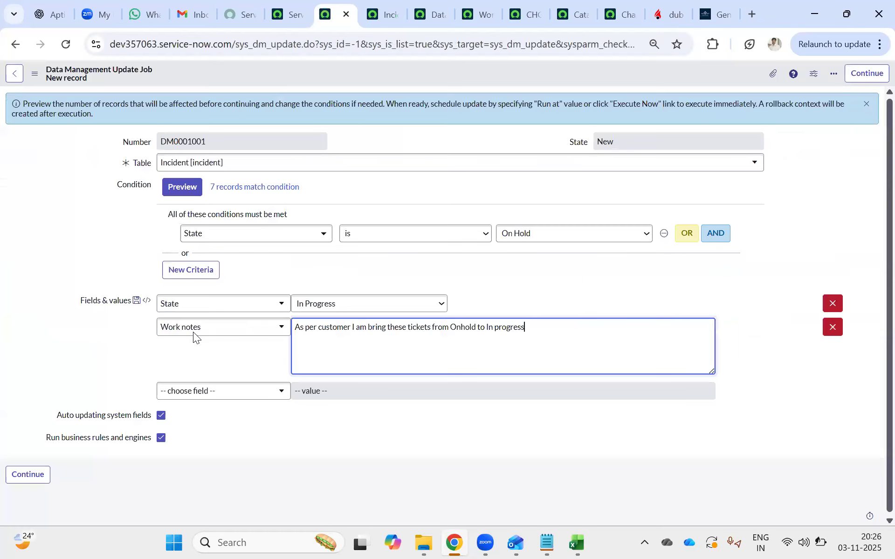
Review the Auto updating system fields option against the Updated and Updated by columns of the on-hold incidents.
click(161, 416)
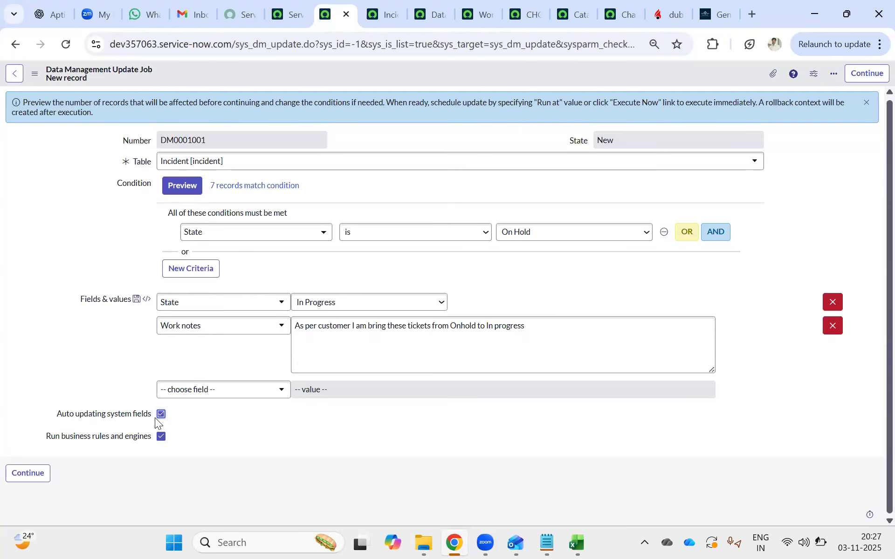
click(386, 16)
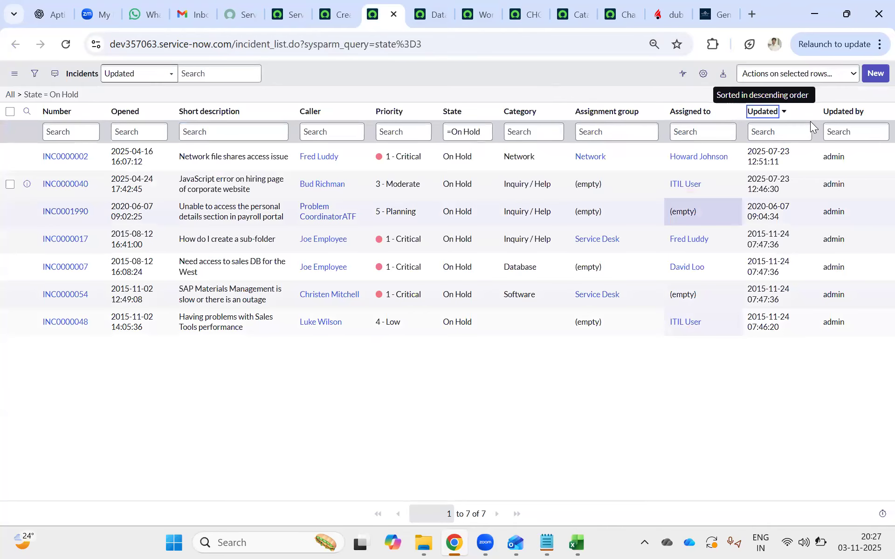
click(344, 17)
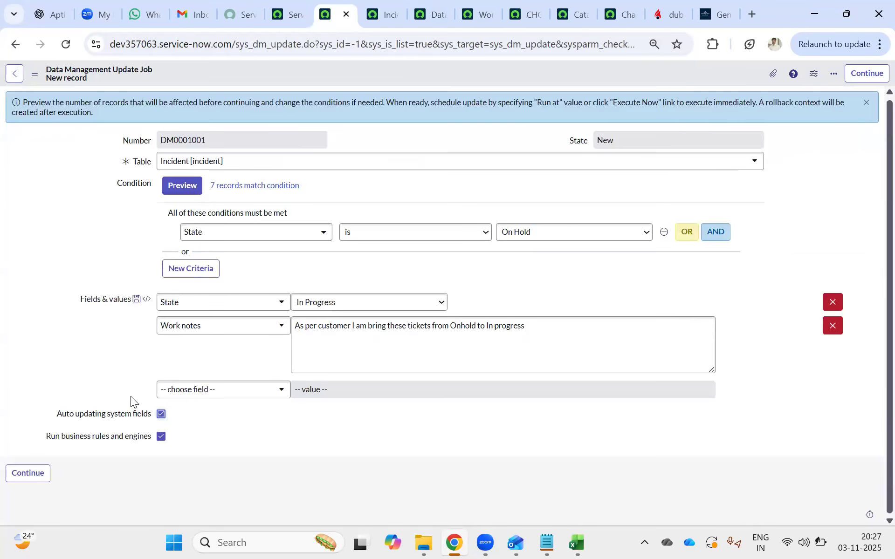
Save the incident update job and execute it immediately, agreeing to update all records that match the condition.
click(42, 473)
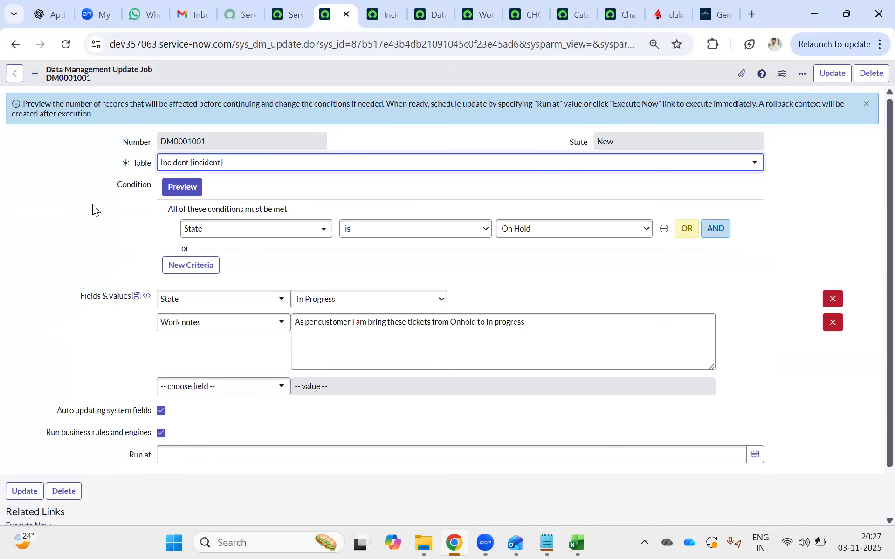
scroll(102, 232, down, 2)
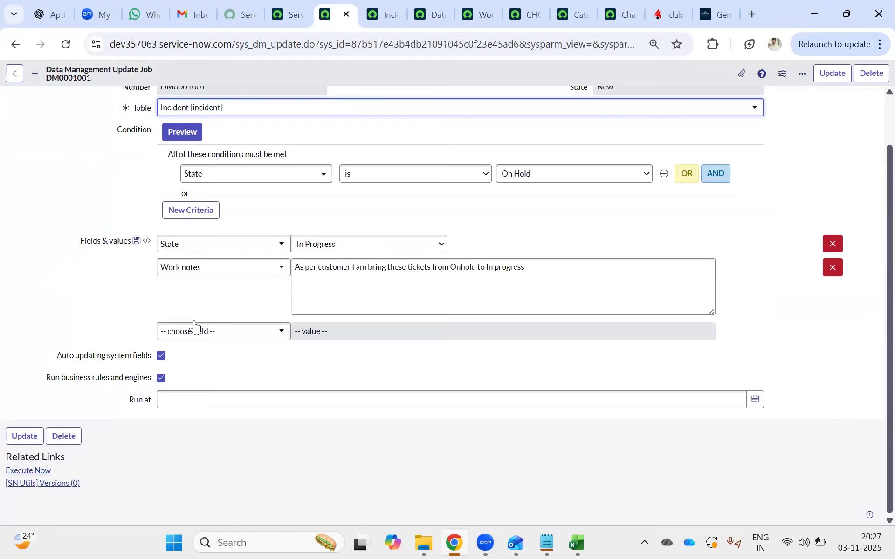
click(29, 471)
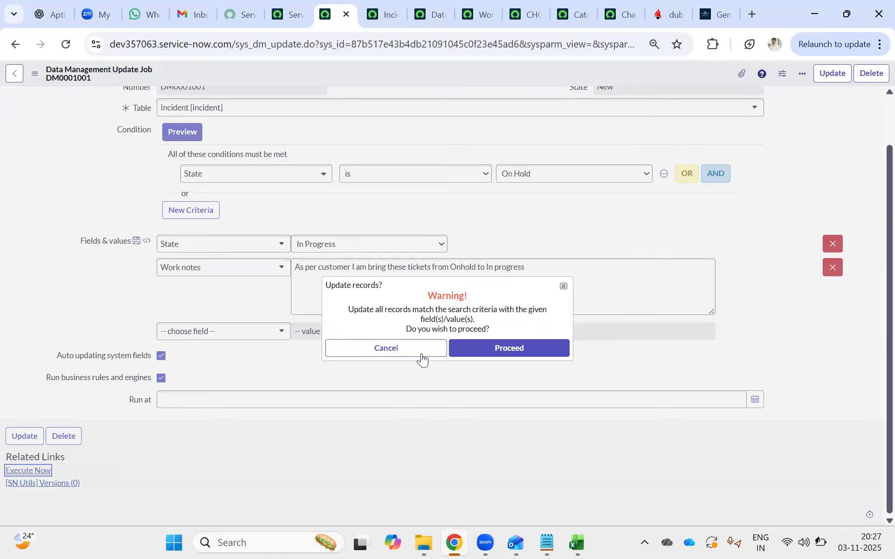
click(484, 351)
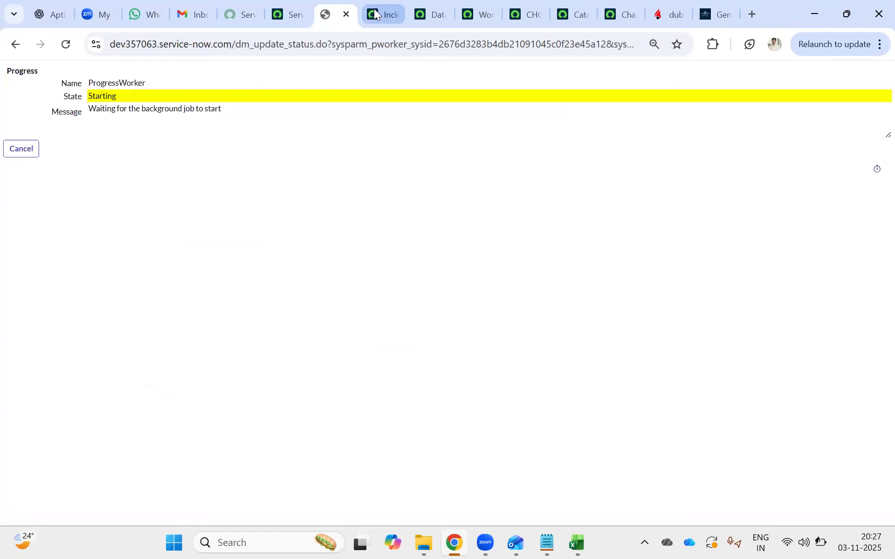
Check the update job's state and completion code, and reload the on-hold incidents list to verify the outcome.
click(373, 8)
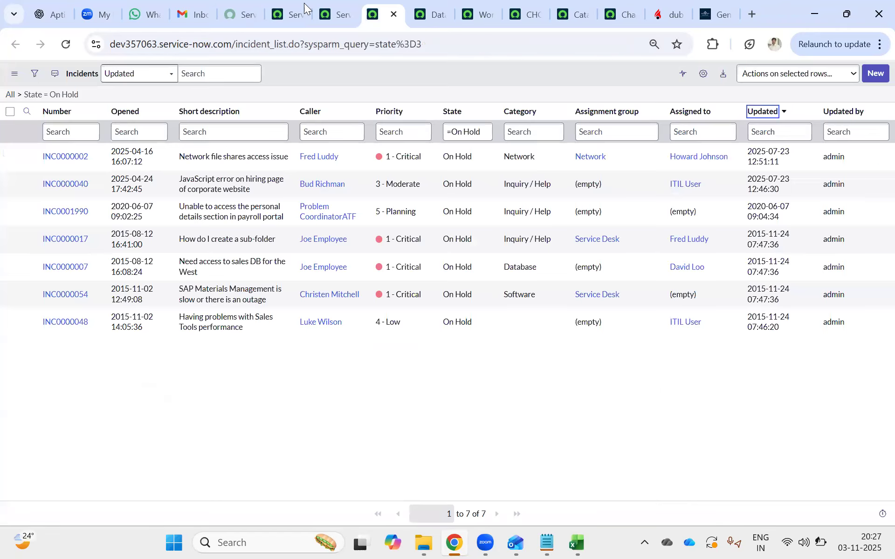
click(329, 8)
drag(92, 95, 152, 100)
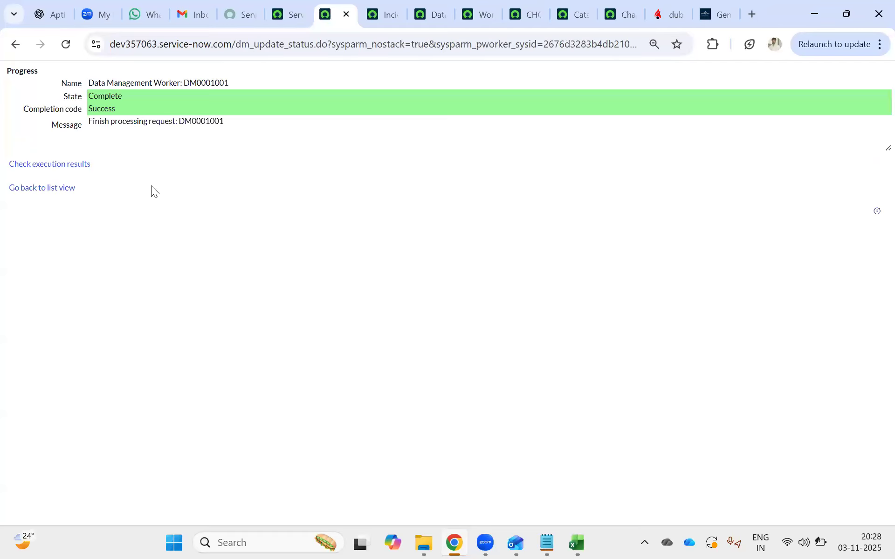
mouse_move(100, 96)
mouse_down()
mouse_move(123, 98)
mouse_move(105, 108)
mouse_up()
click(380, 8)
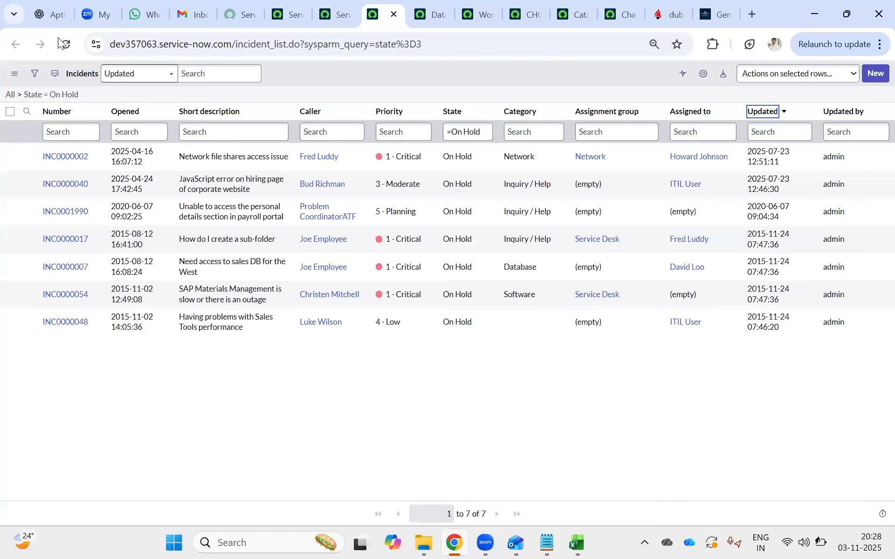
click(66, 44)
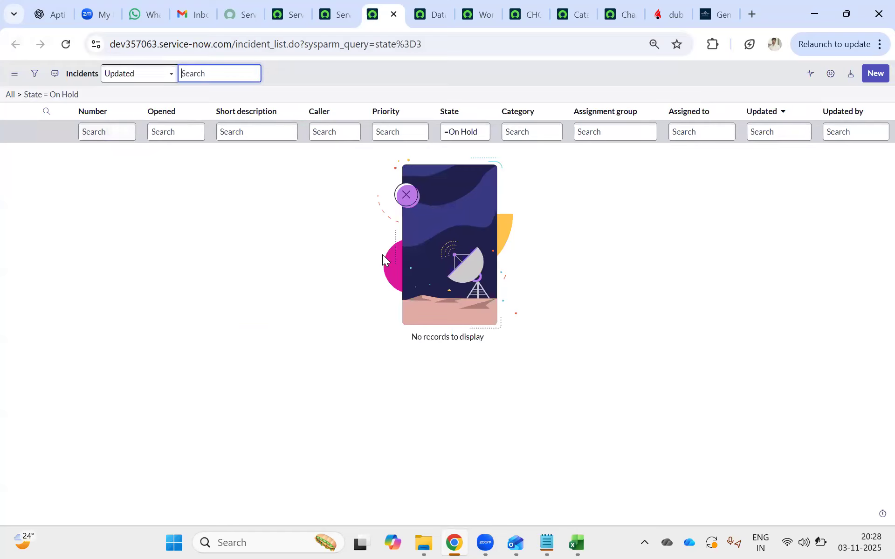
click(480, 542)
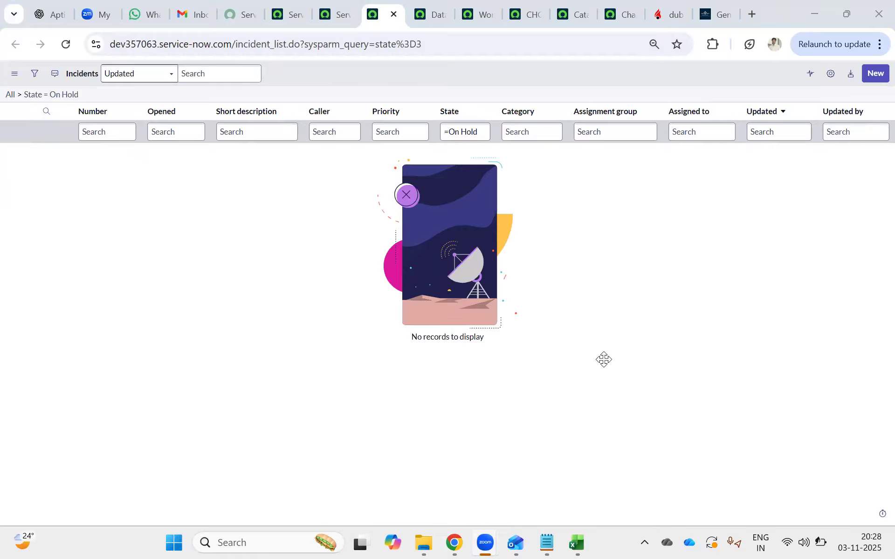
click(473, 132)
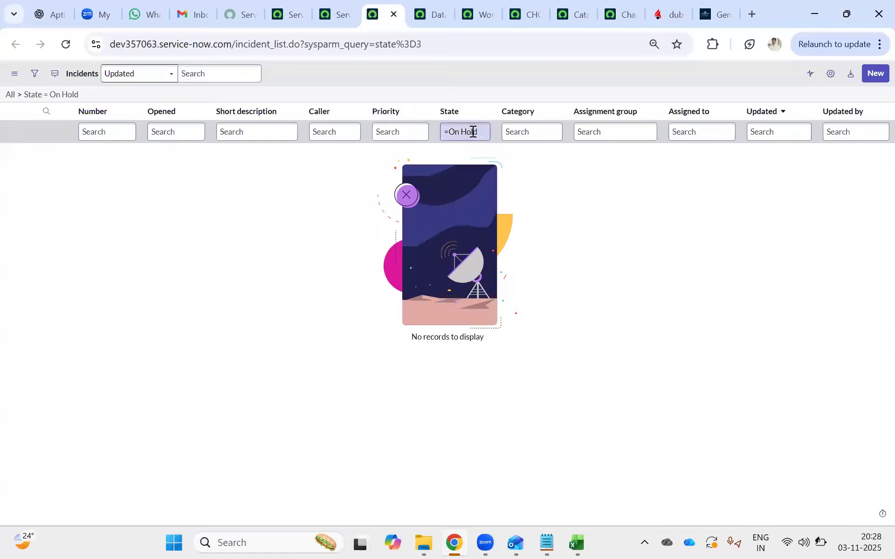
click(448, 131)
drag(467, 131, 486, 133)
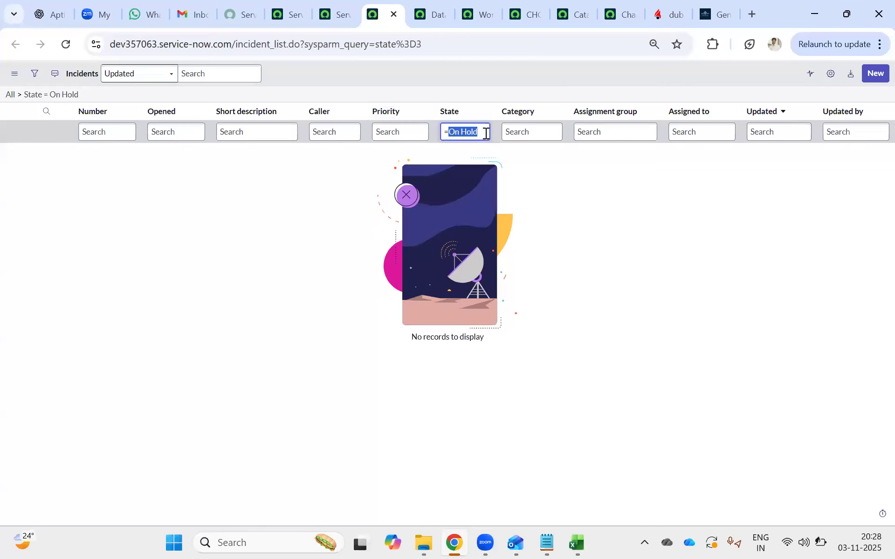
Go back from the progress page to update job DM0001001 and roll back its data changes.
click(340, 13)
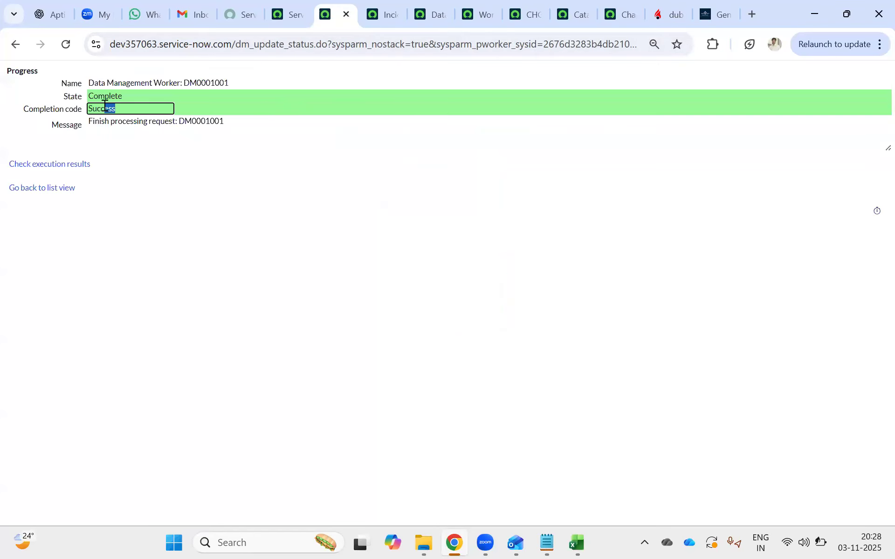
click(246, 225)
click(292, 10)
click(334, 14)
click(14, 45)
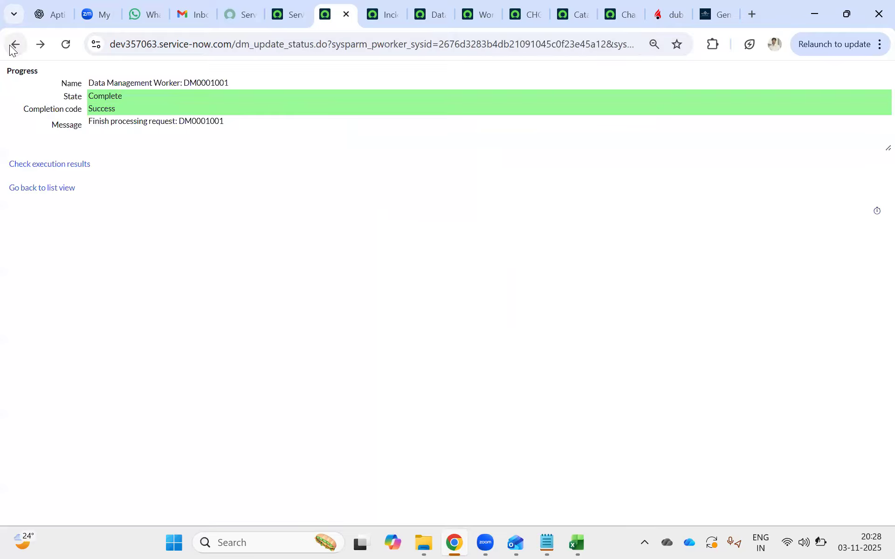
click(14, 47)
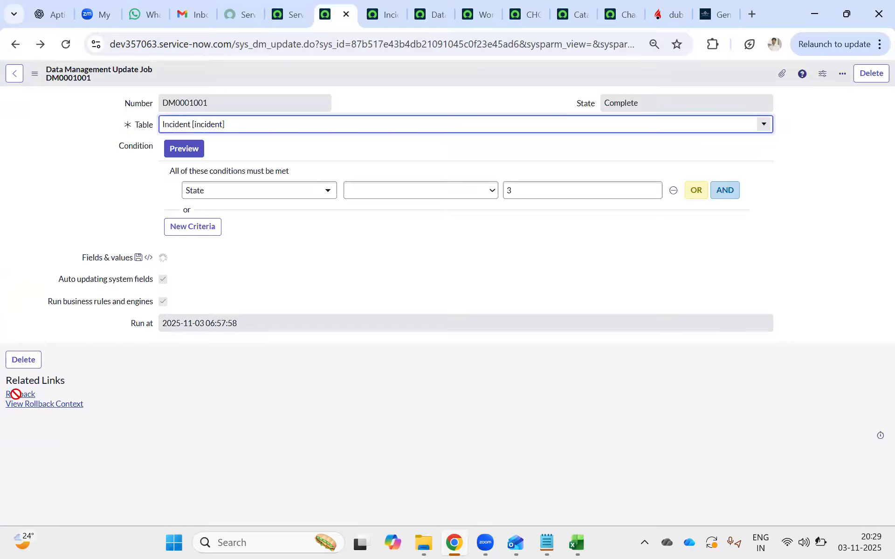
scroll(29, 443, down, 1)
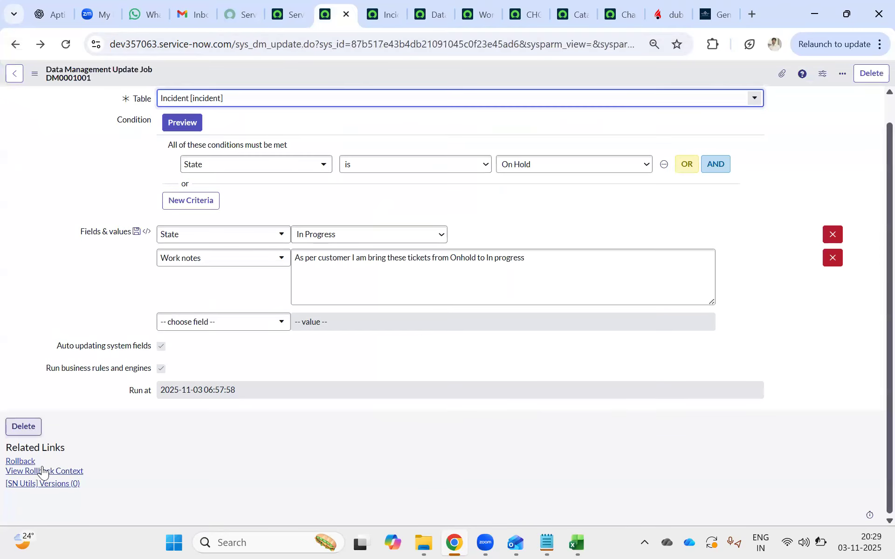
click(20, 462)
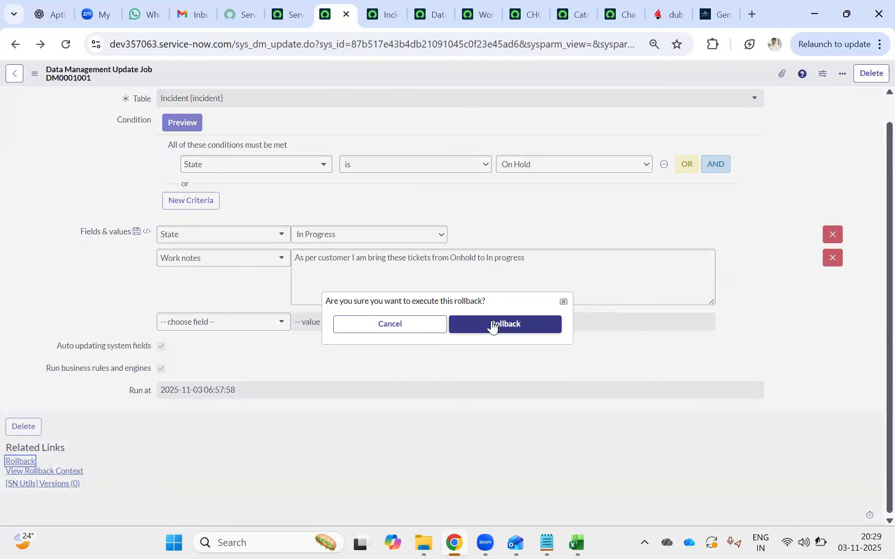
click(492, 322)
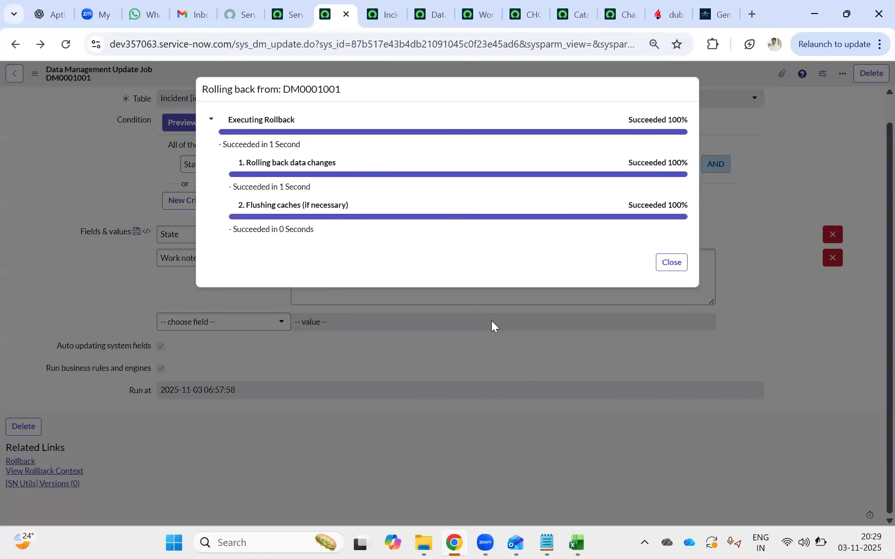
click(674, 265)
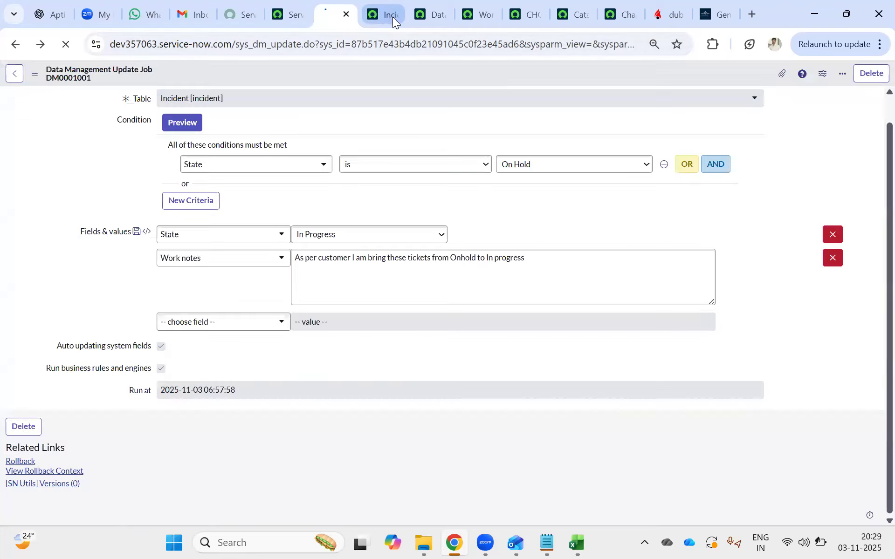
Reload the on-hold incidents list and compare its records with the state of update job DM0001001.
click(392, 16)
click(66, 47)
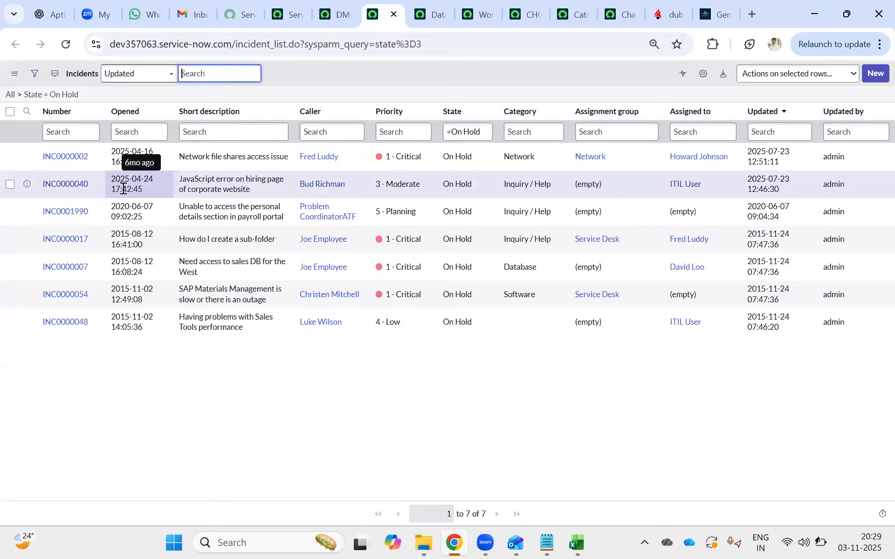
click(334, 10)
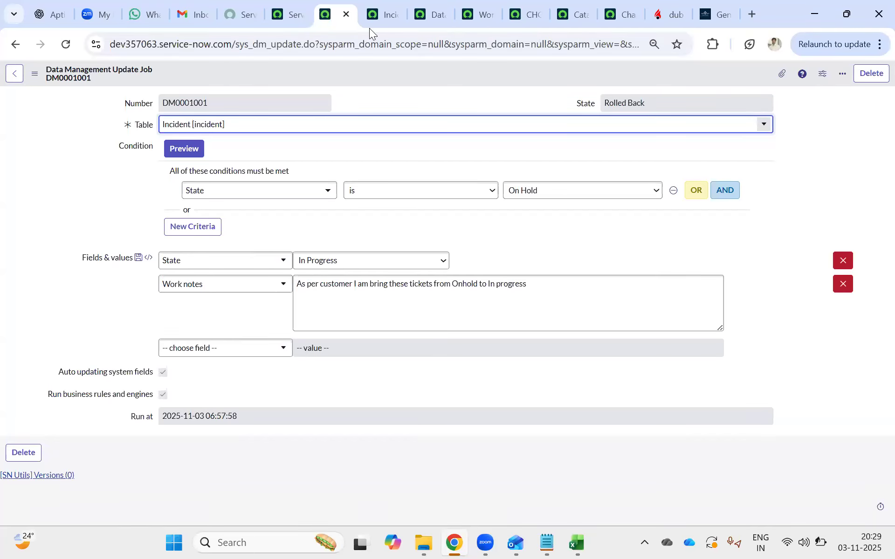
click(377, 15)
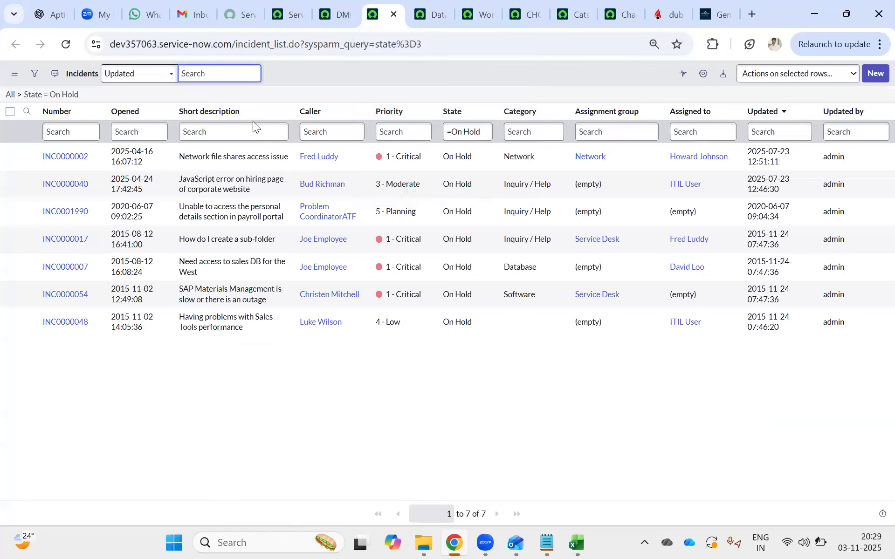
click(433, 4)
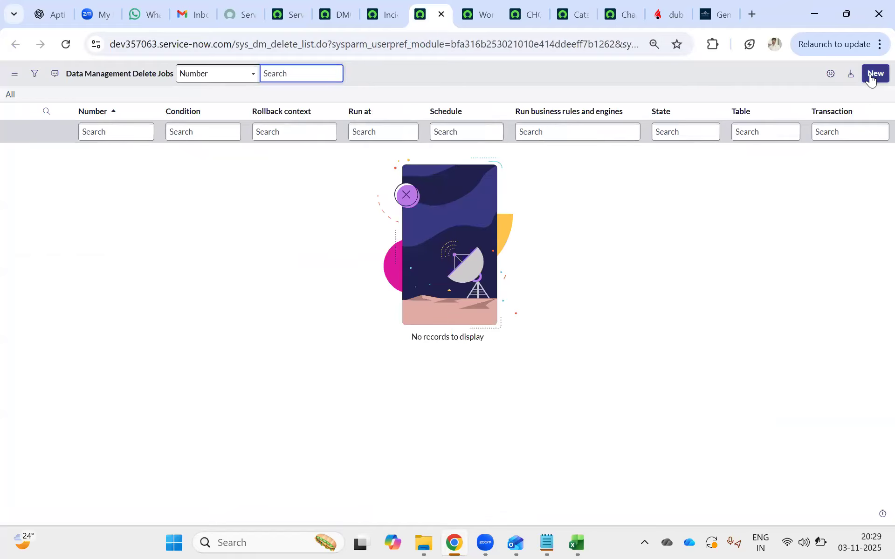
click(384, 8)
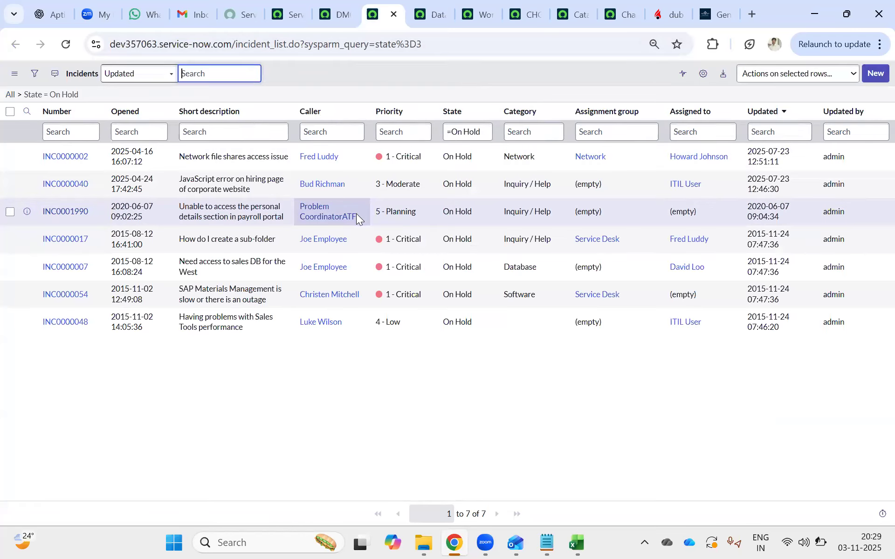
click(341, 7)
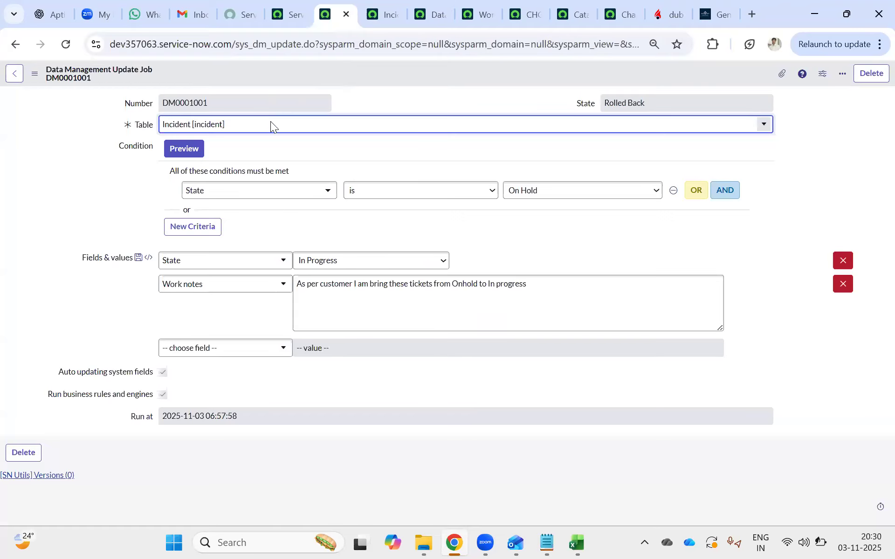
Find the Update Jobs module by filtering the navigator for "upda", open its list in a new tab, and close the extra delete jobs list.
click(297, 15)
click(119, 75)
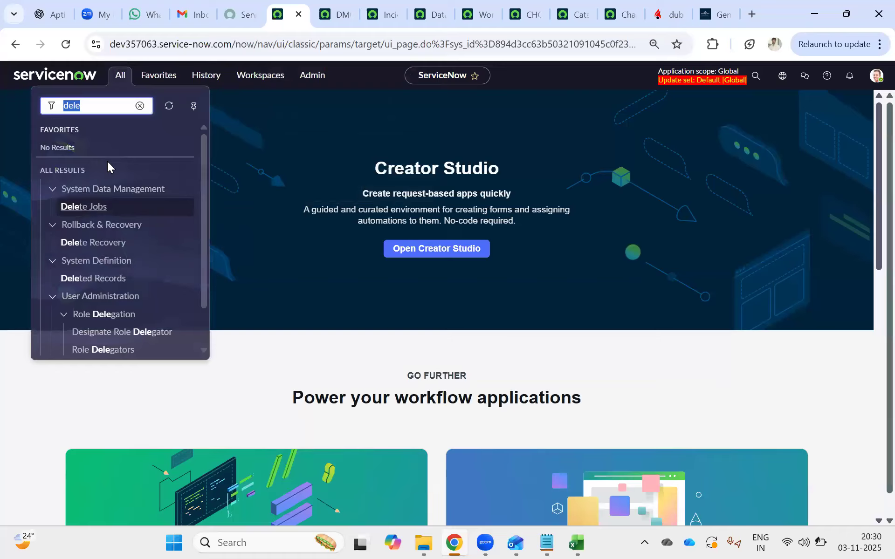
middle_click(86, 207)
click(93, 102)
key(BackSpace)
key(BackSpace)
key(BackSpace)
key(BackSpace)
text(upda)
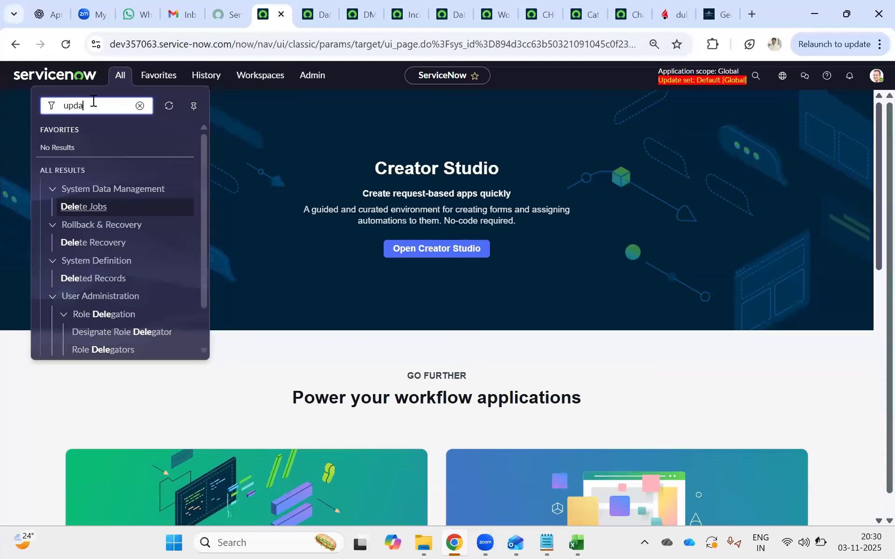
middle_click(86, 206)
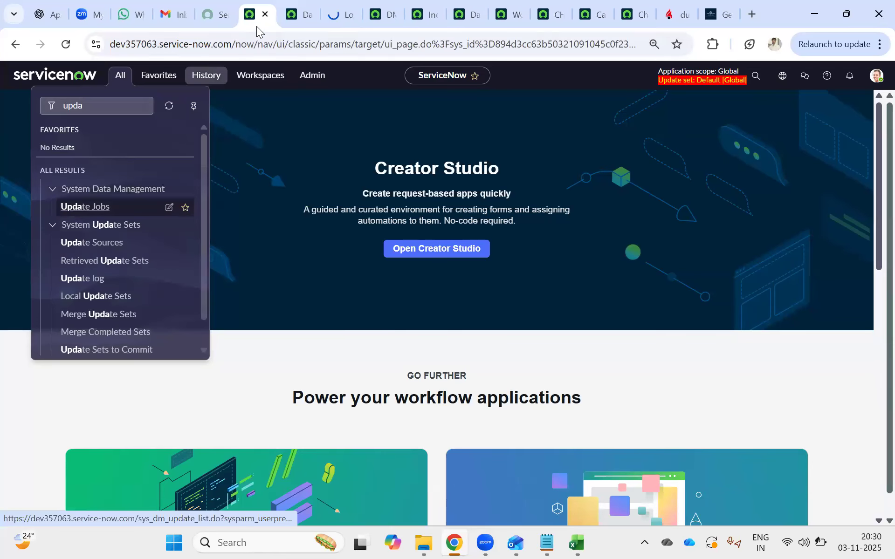
click(291, 16)
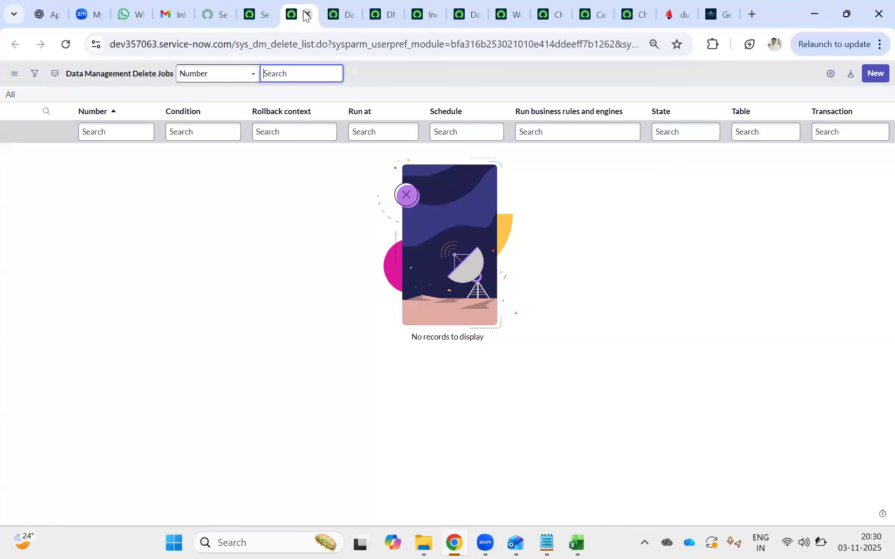
click(307, 14)
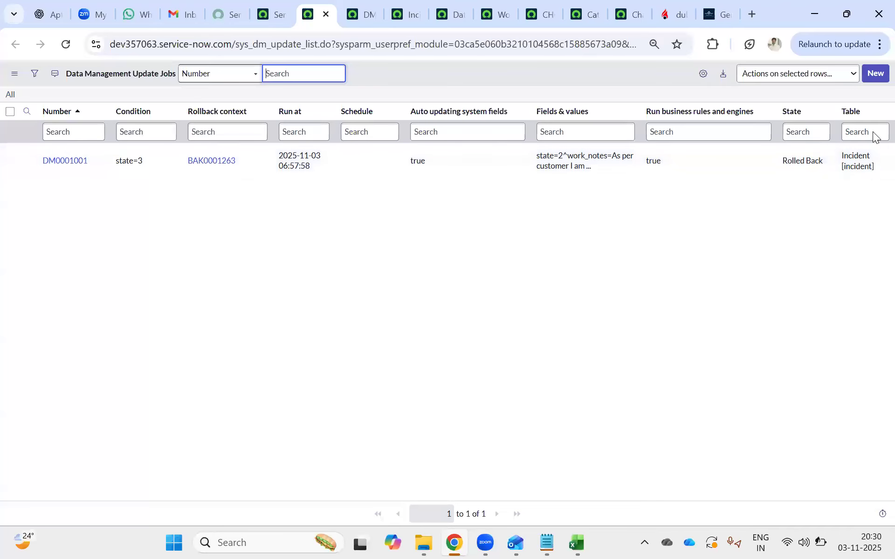
Create a new data management update job for the Incident [incident] table.
click(875, 73)
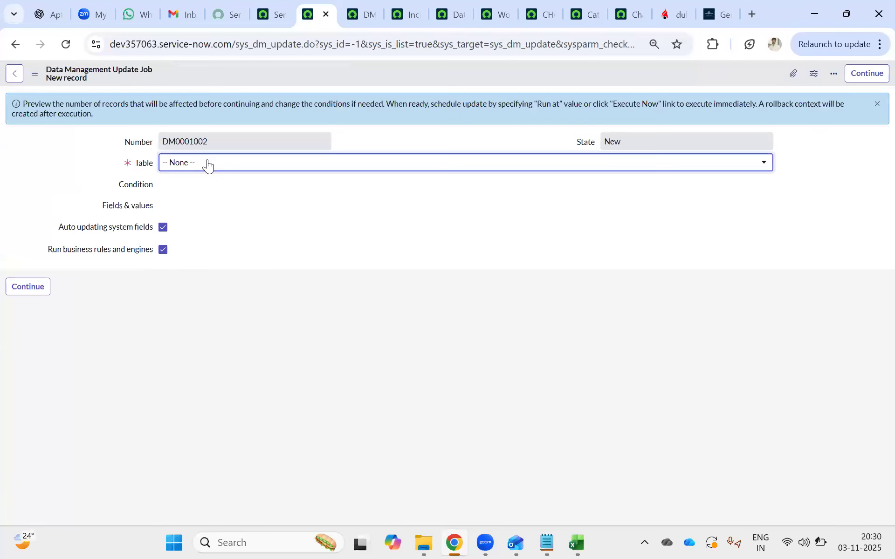
click(217, 163)
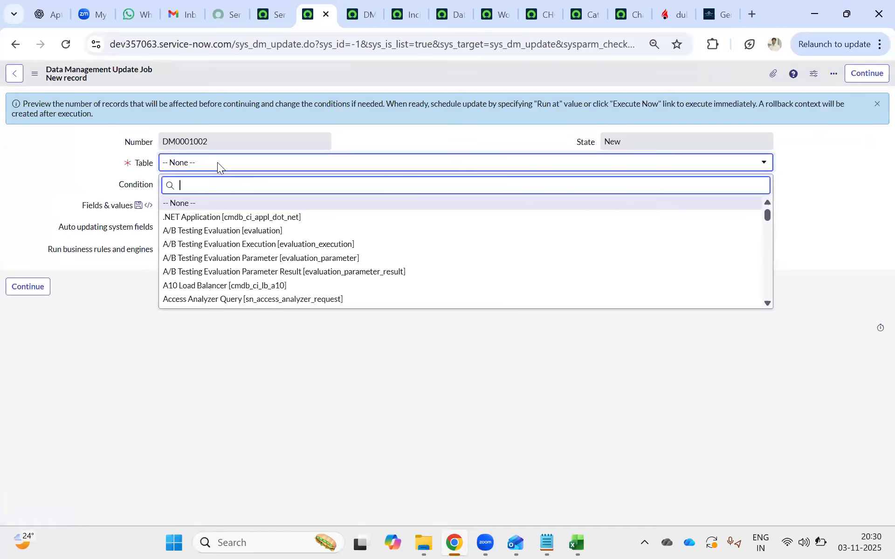
text(incident)
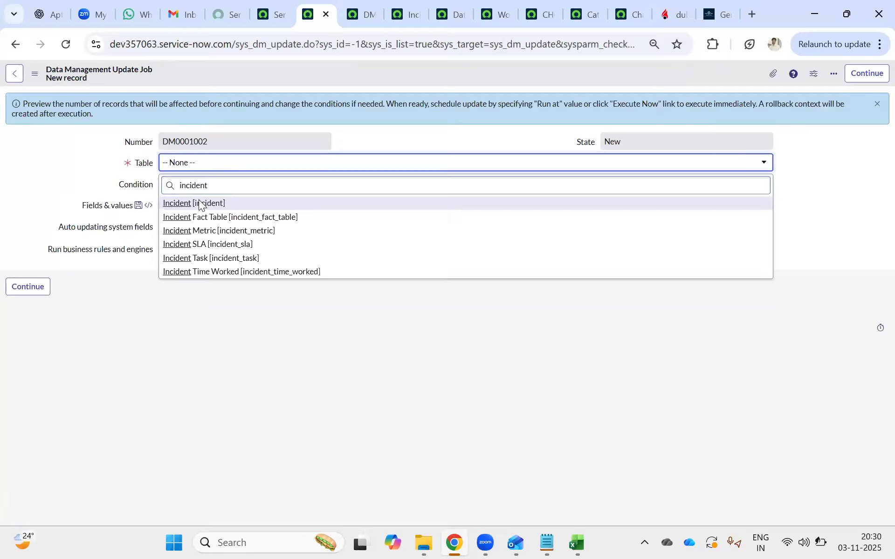
click(199, 204)
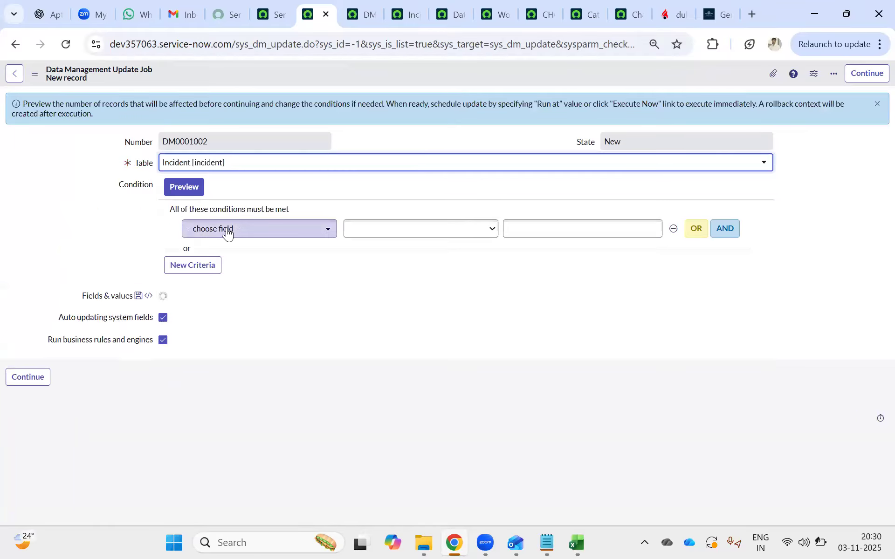
Set the new update job's first condition to State is In Progress.
click(228, 231)
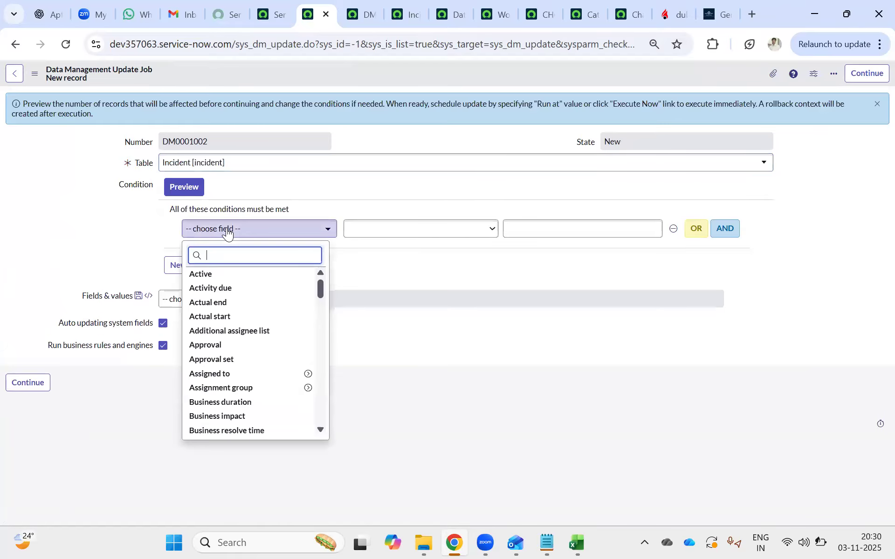
text(stat)
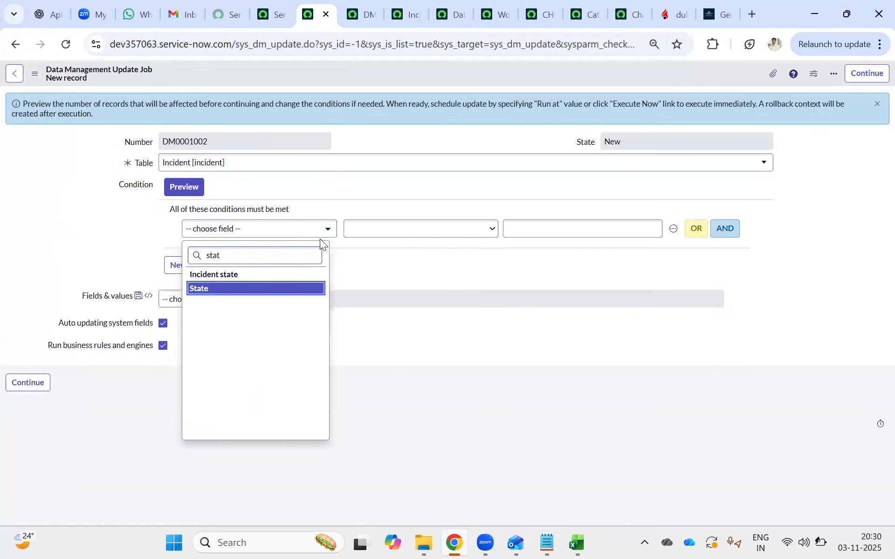
click(219, 288)
click(543, 231)
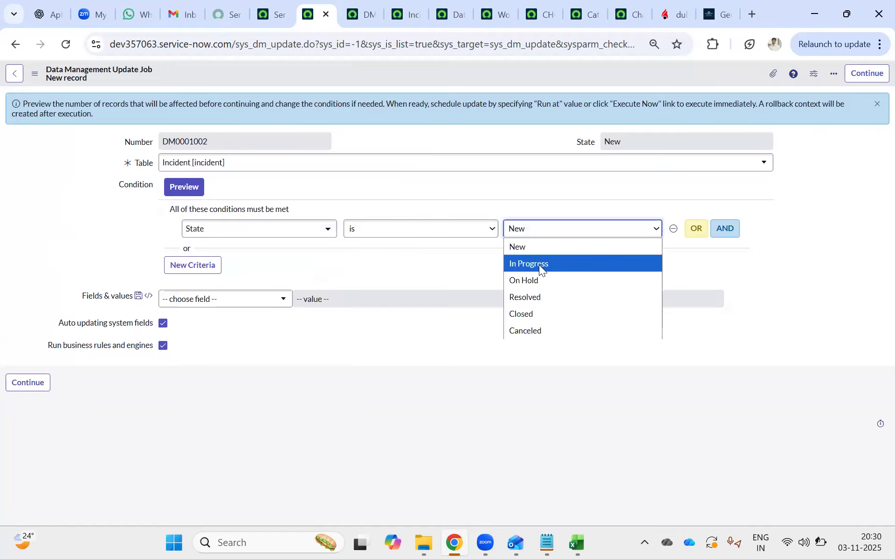
click(539, 263)
Add a second condition joined with AND and filter its field choices by "pr".
click(726, 231)
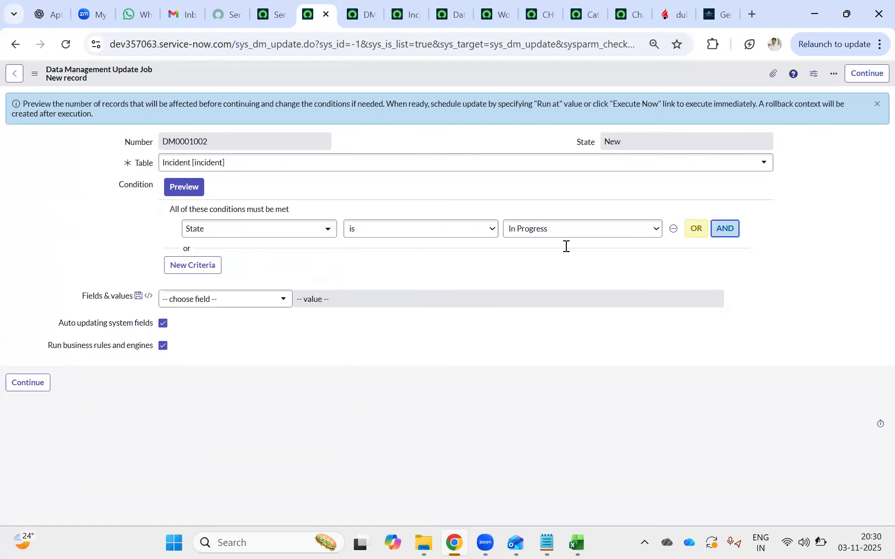
click(247, 255)
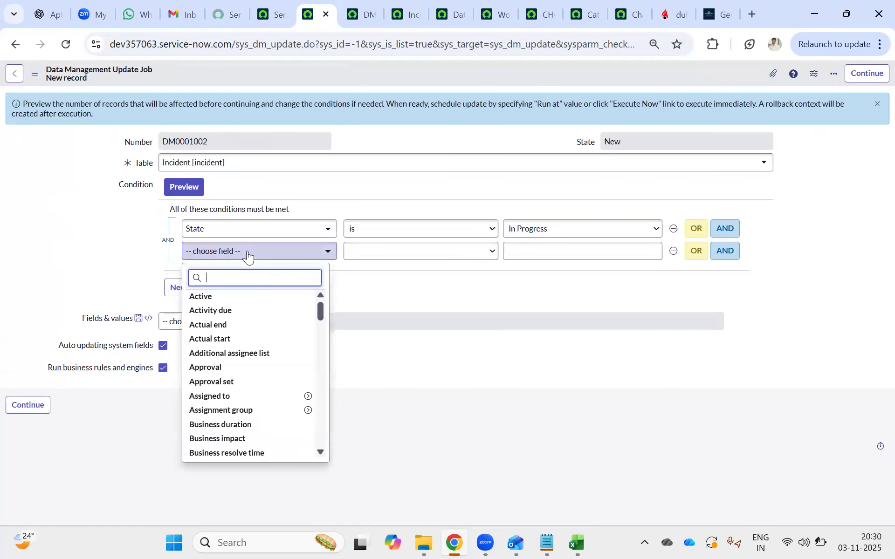
text(pr)
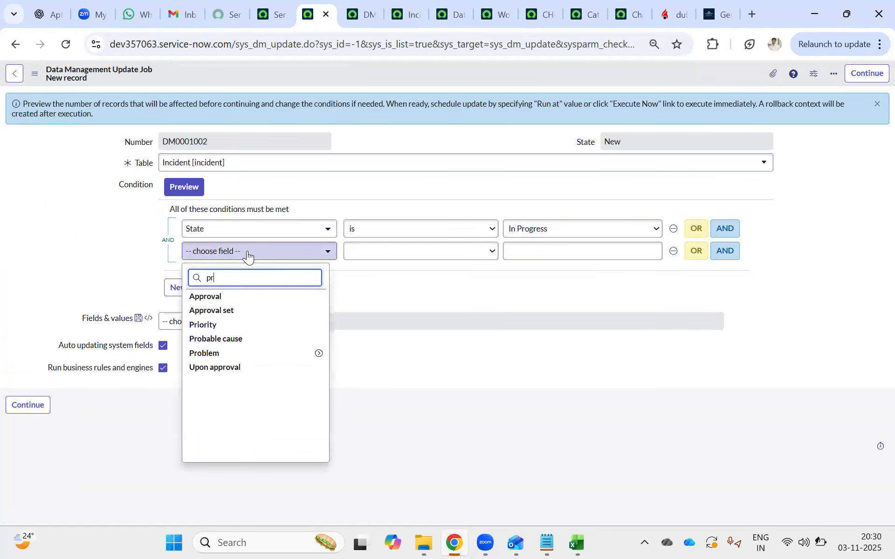
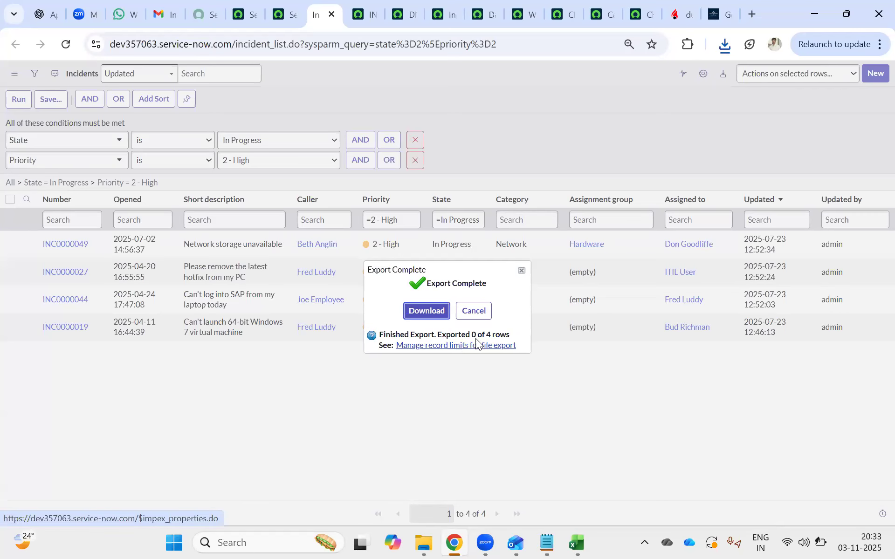
View the record limit settings for file export from the finished export dialog and return to the incident list.
click(420, 351)
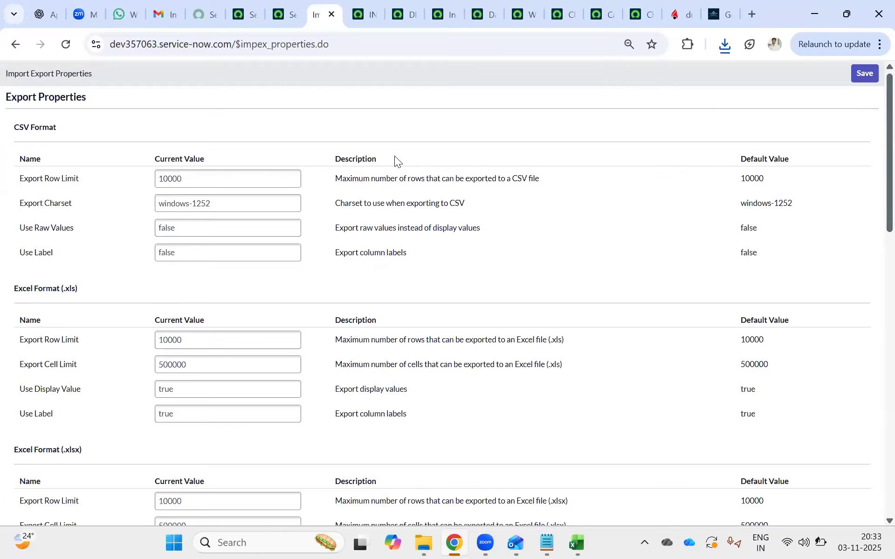
click(288, 14)
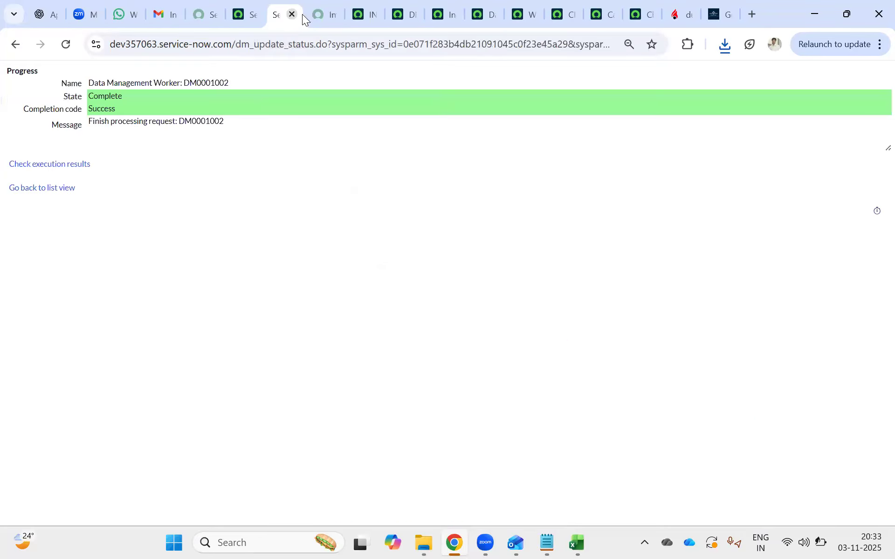
click(321, 15)
click(14, 45)
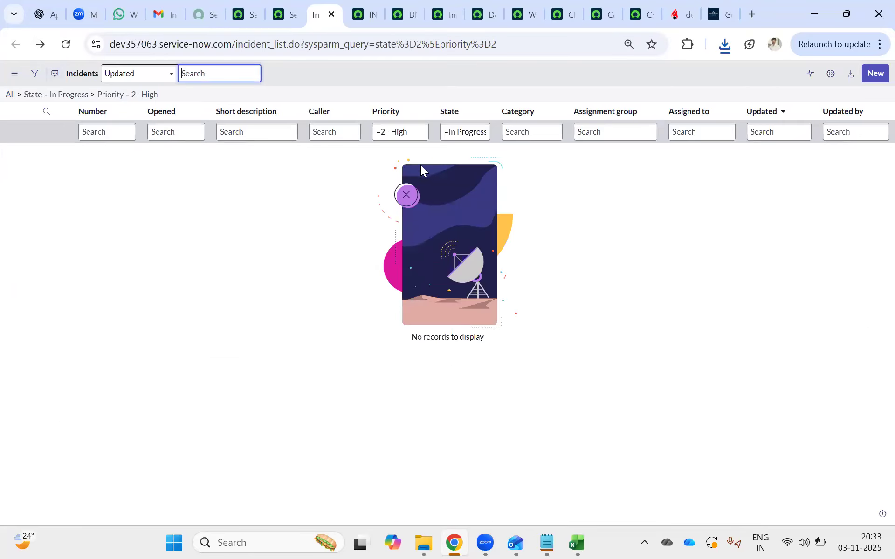
Remove the State condition from the incident list filter and run it with only Priority is 2 - High.
click(35, 75)
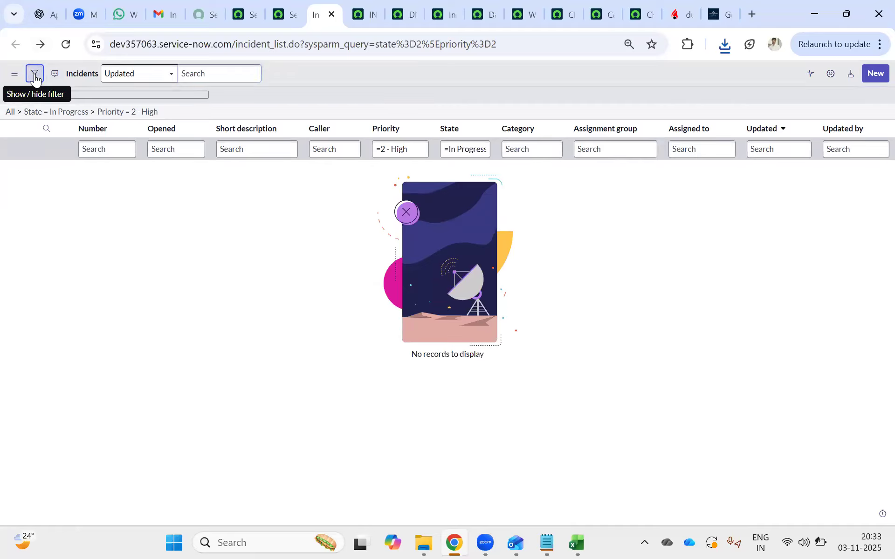
click(416, 141)
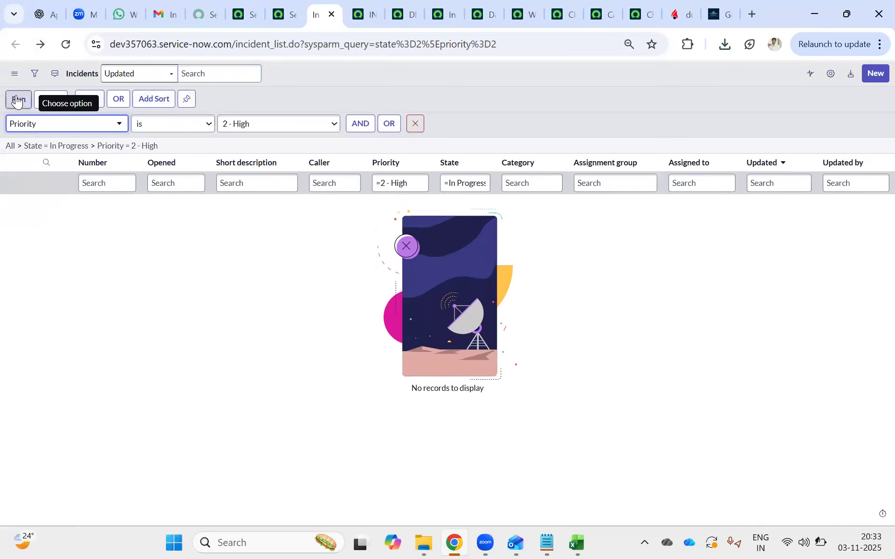
click(18, 101)
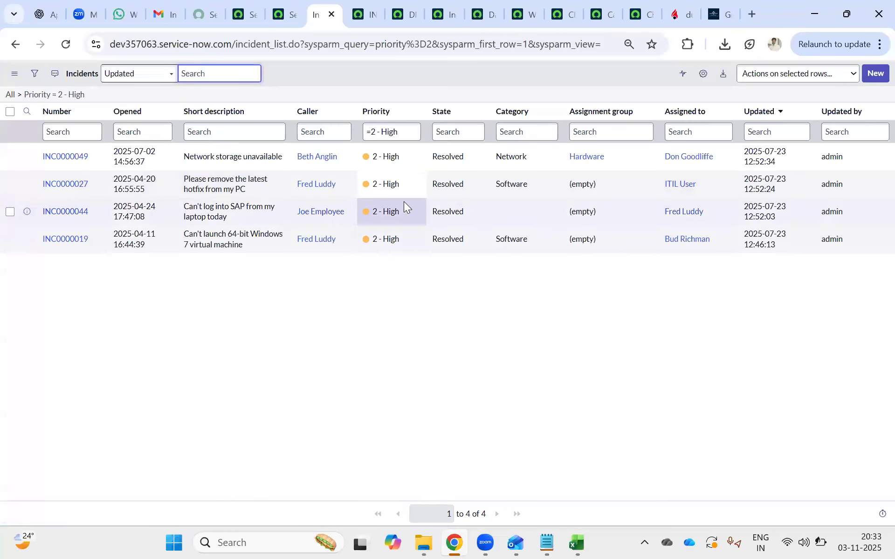
Examine the open INC0000049 record and compare it with its entry in the high-priority incident list.
click(358, 15)
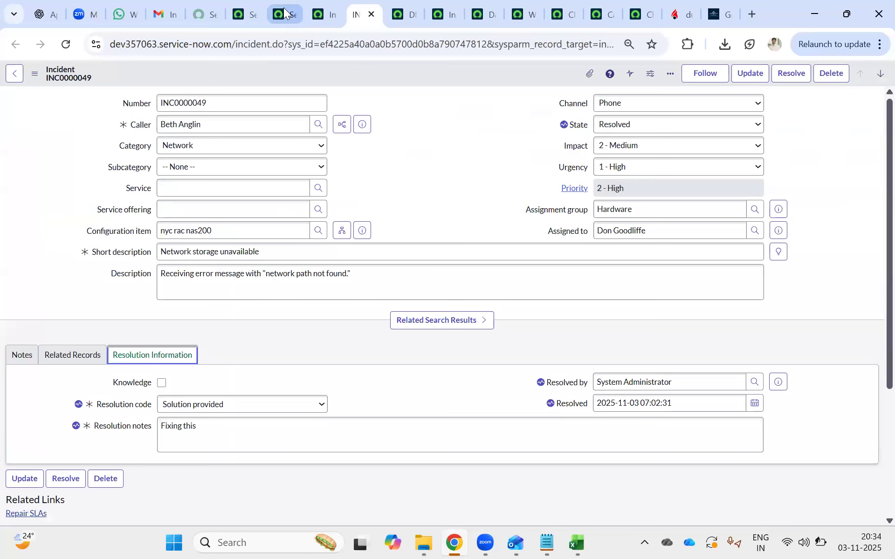
click(283, 13)
click(325, 14)
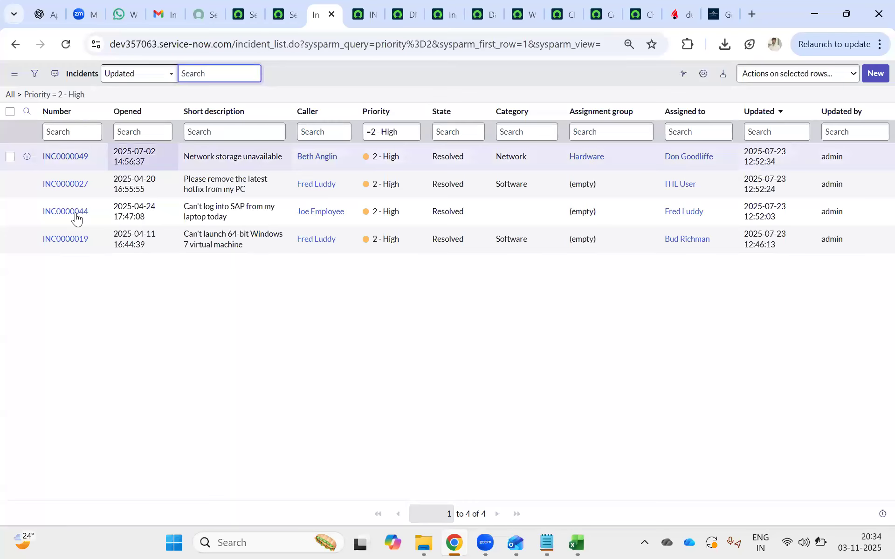
drag(99, 157, 30, 149)
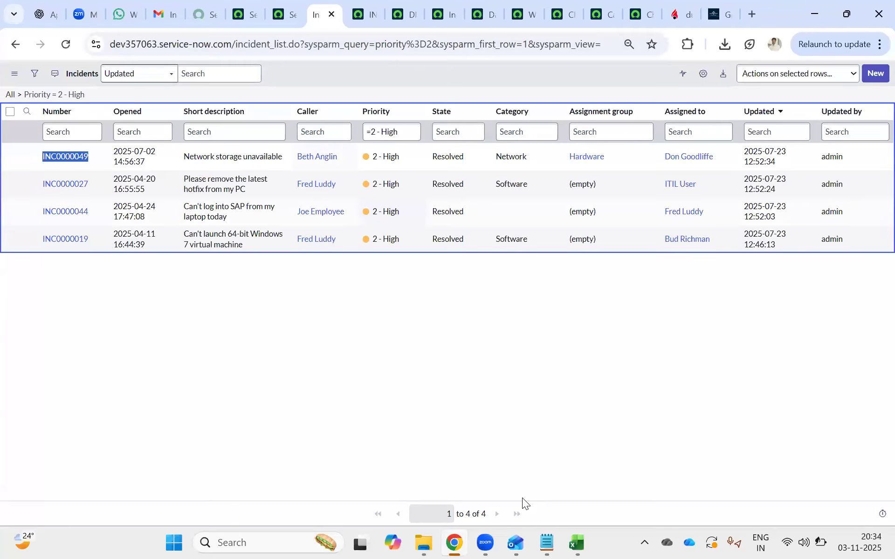
click(254, 304)
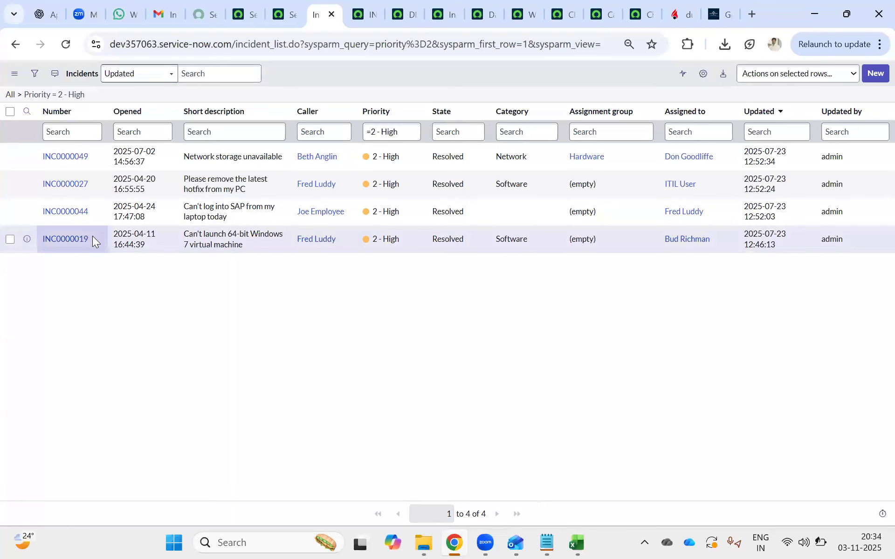
Copy the incident number INC0000019 and open the update jobs list in a new tab from the DM0001002 progress page.
drag(92, 235, 37, 240)
key(ctrl+c)
click(278, 11)
click(10, 189)
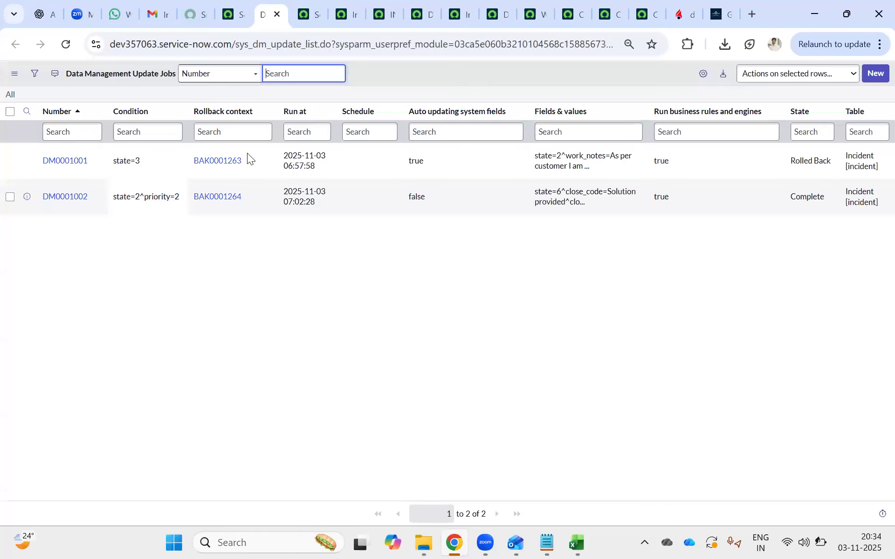
Start a new data management update job on the Incident [incident] table.
click(874, 73)
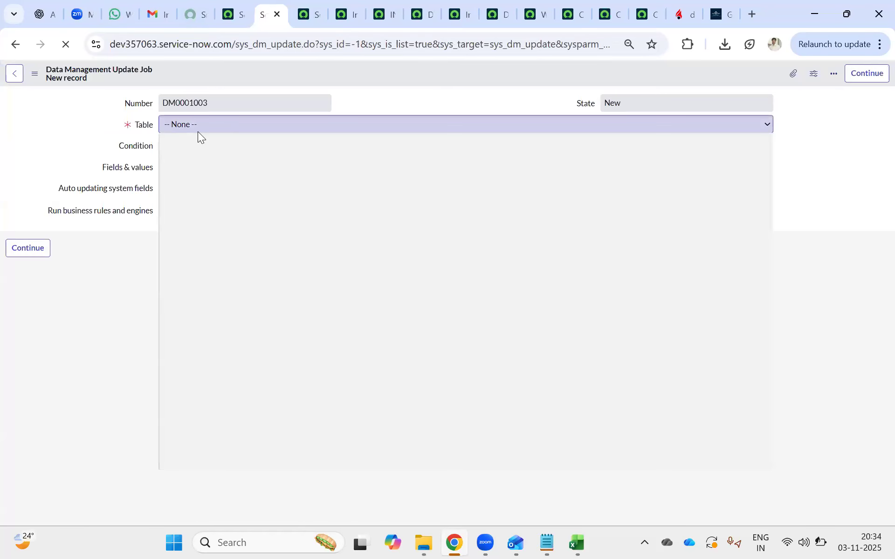
click(196, 129)
text(incident])
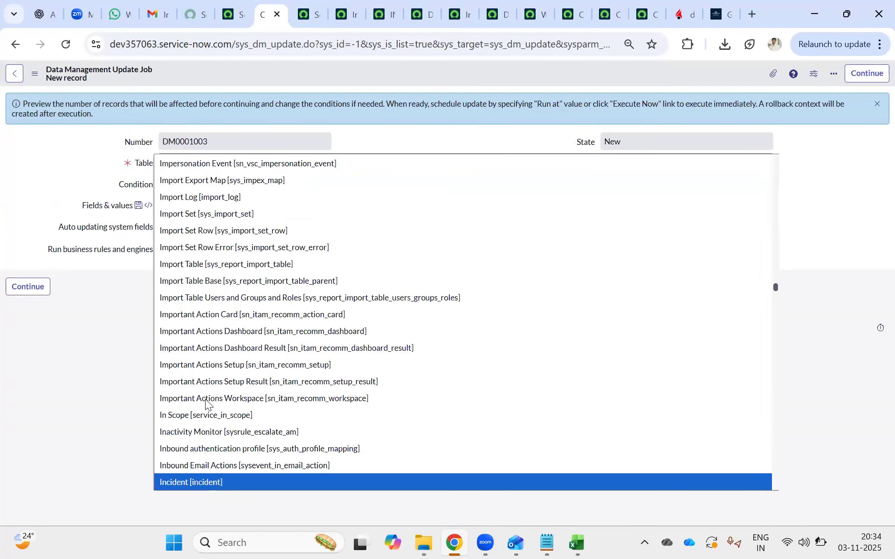
click(218, 483)
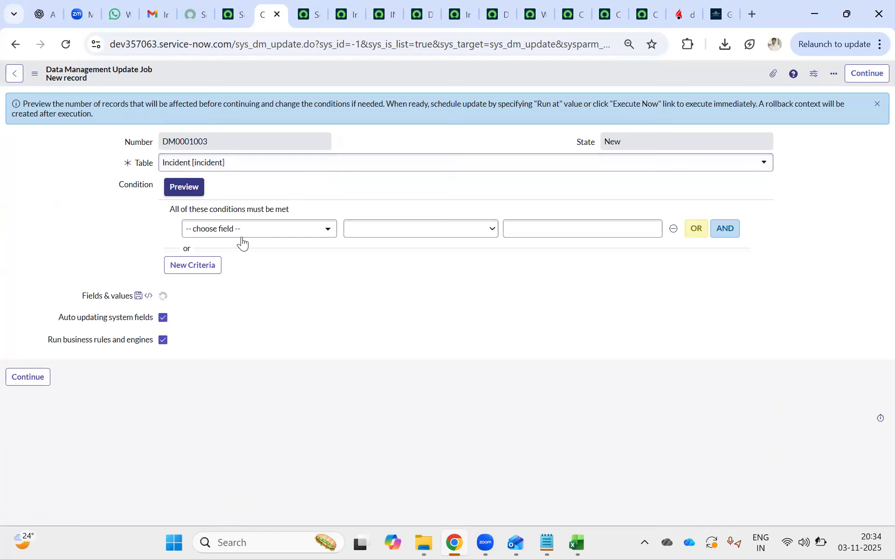
Set the new job's condition to Number is one of, with INC0000019 as its first value.
click(241, 231)
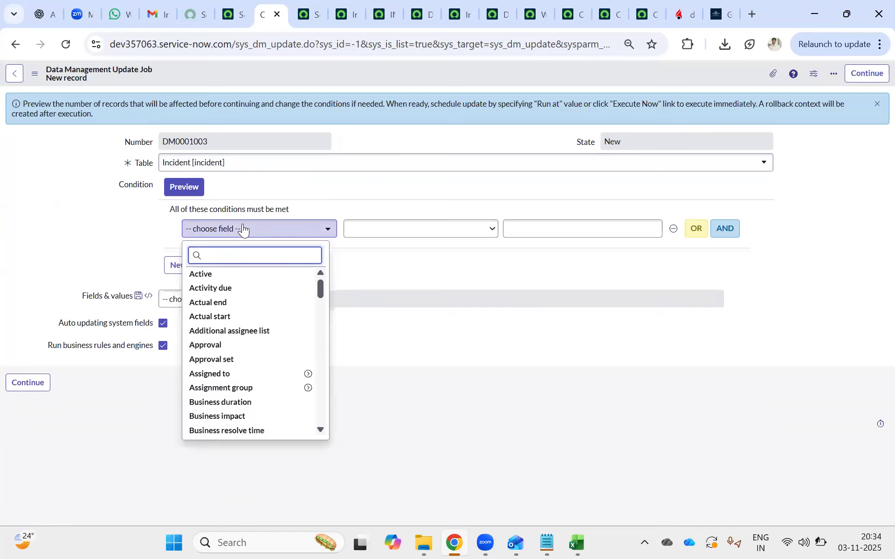
text(nu)
click(208, 287)
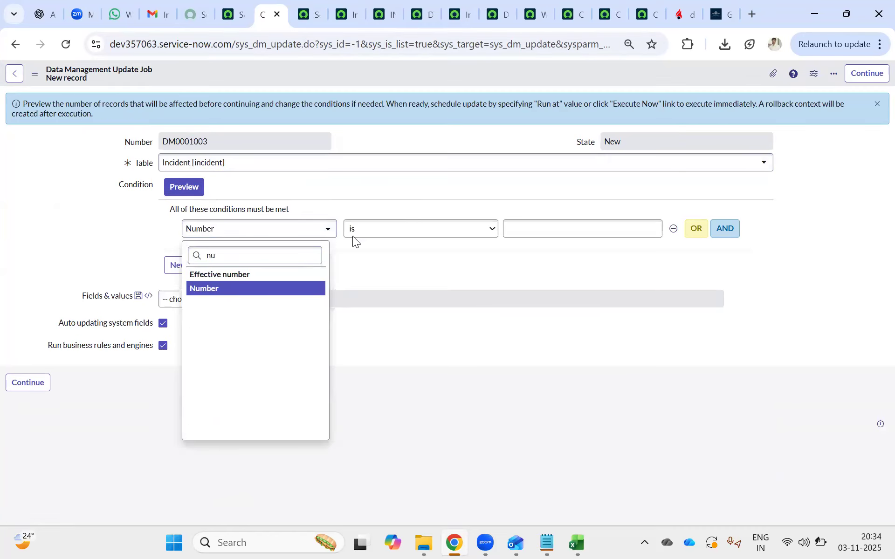
click(376, 231)
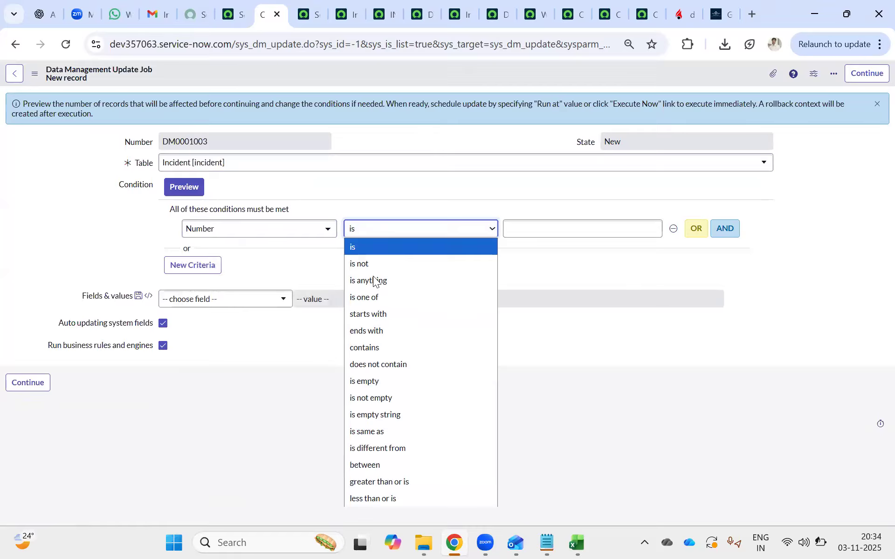
click(386, 299)
click(523, 232)
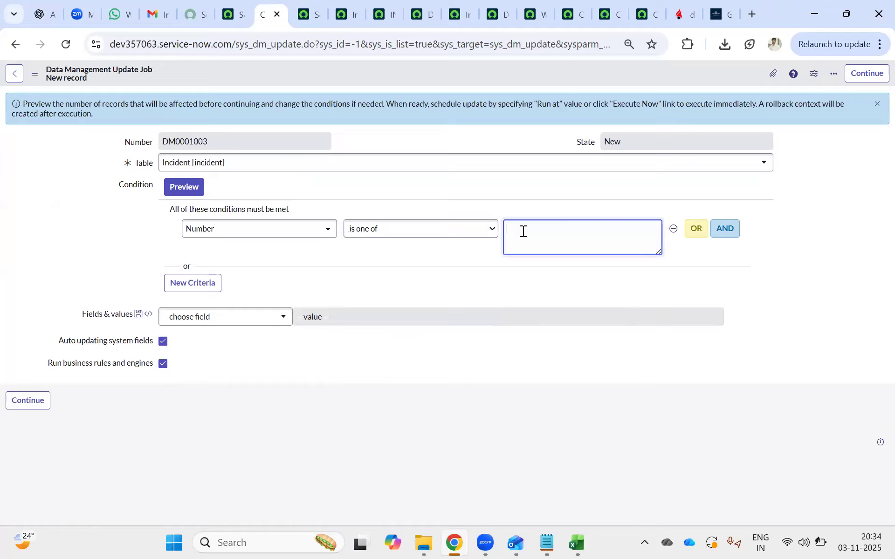
key(ctrl+v)
Add INC0000044, copied from the incident list, as a second number in the condition and preview the matching records.
click(303, 14)
click(240, 14)
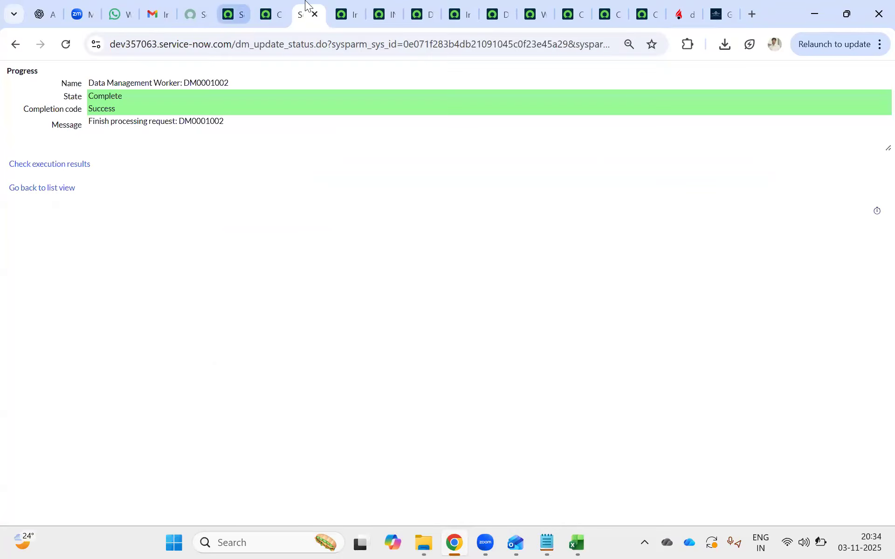
click(341, 15)
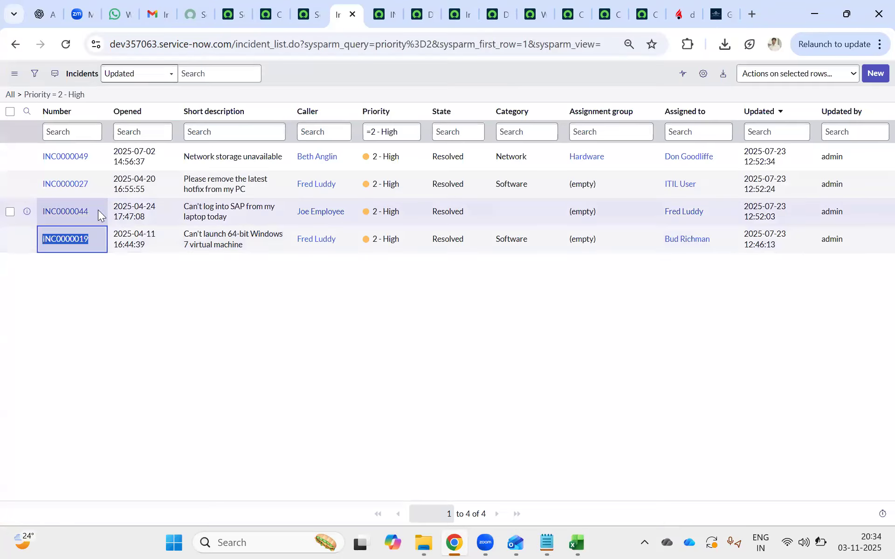
drag(89, 210, 43, 210)
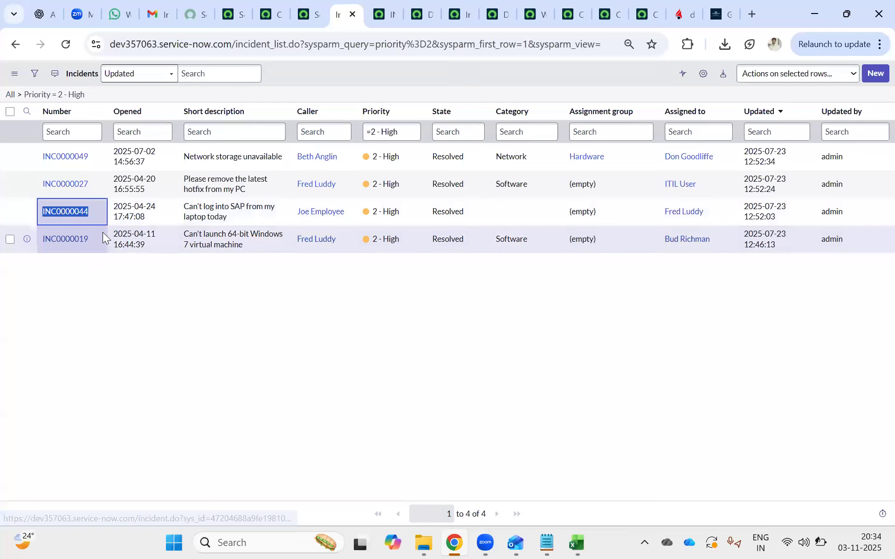
click(268, 14)
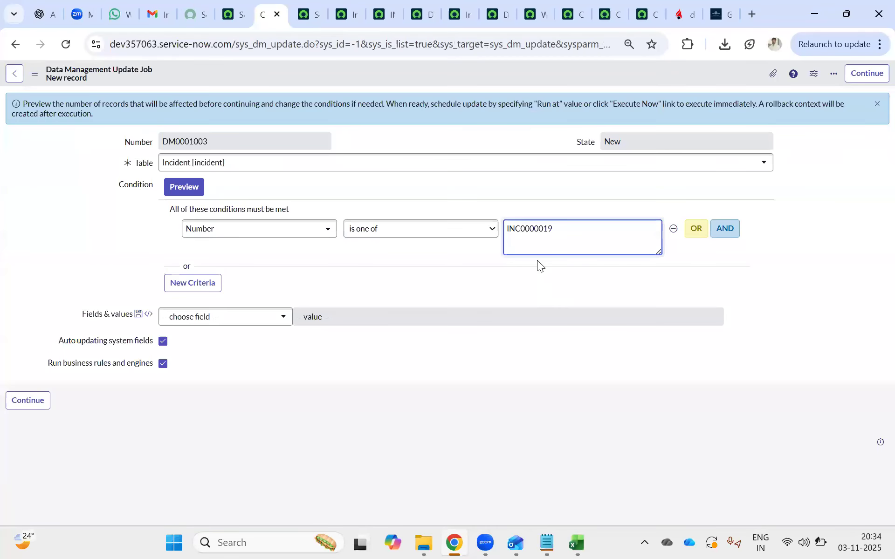
text(INC0000044)
click(188, 188)
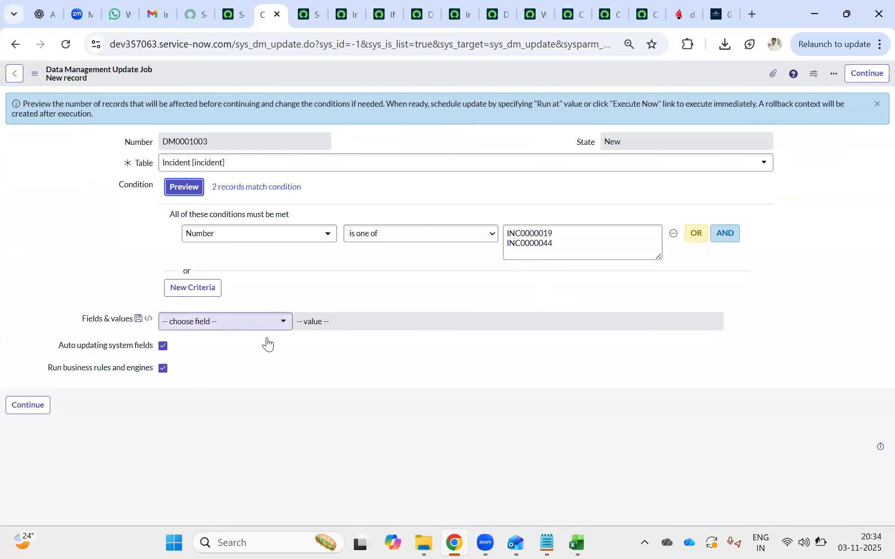
Reload the high-priority incident list and return to the new update job.
click(305, 11)
click(331, 9)
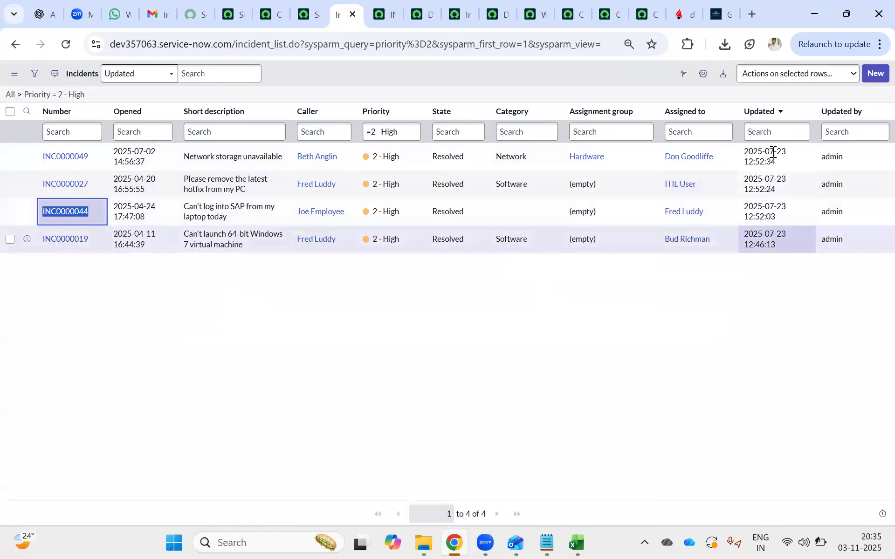
click(64, 45)
click(265, 14)
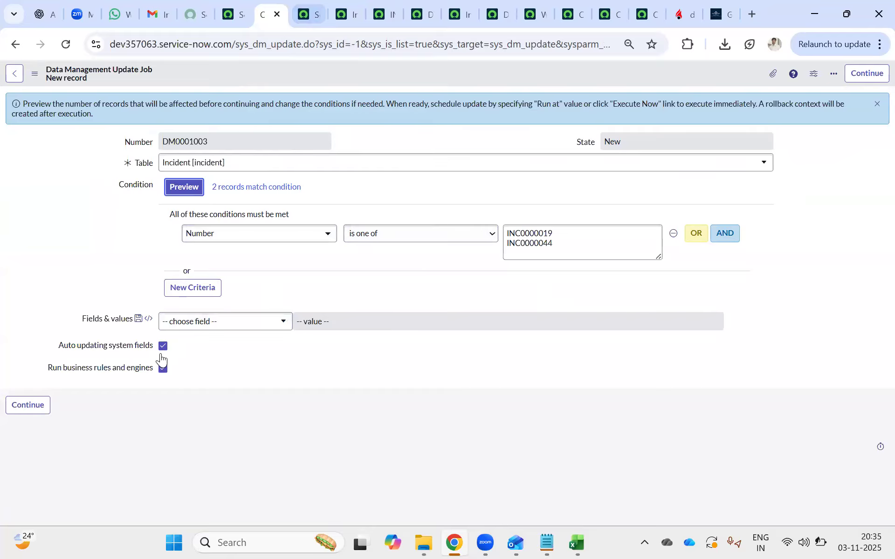
Review the high-priority incident list, the DM0001001 update job's configuration and the delete jobs list.
click(346, 14)
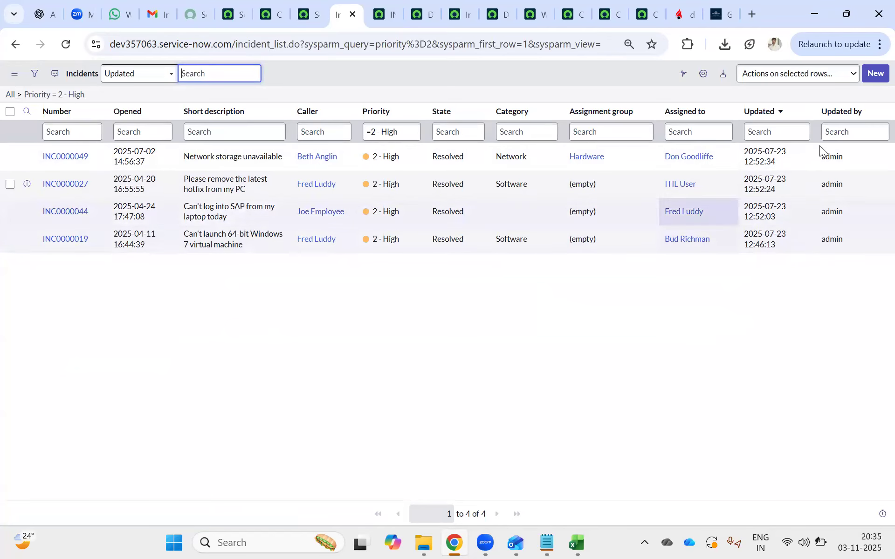
click(306, 12)
click(272, 17)
click(307, 21)
click(382, 15)
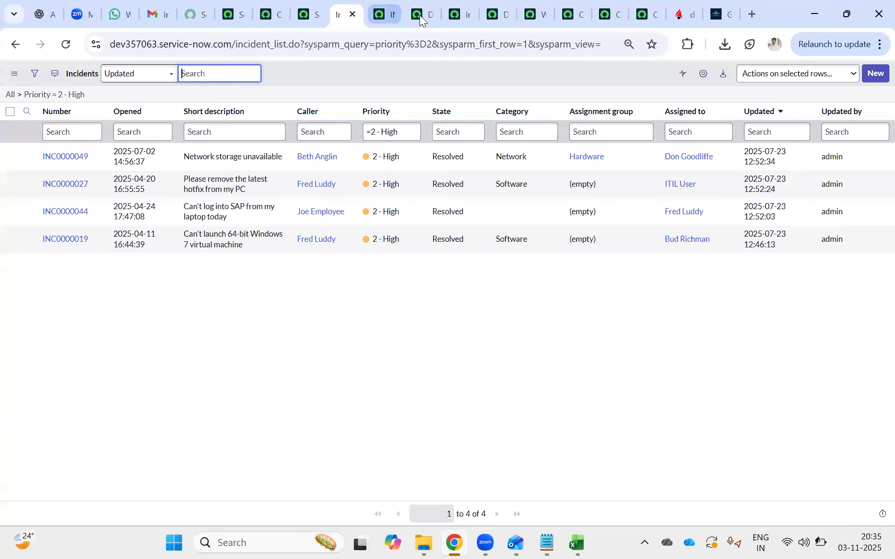
click(420, 15)
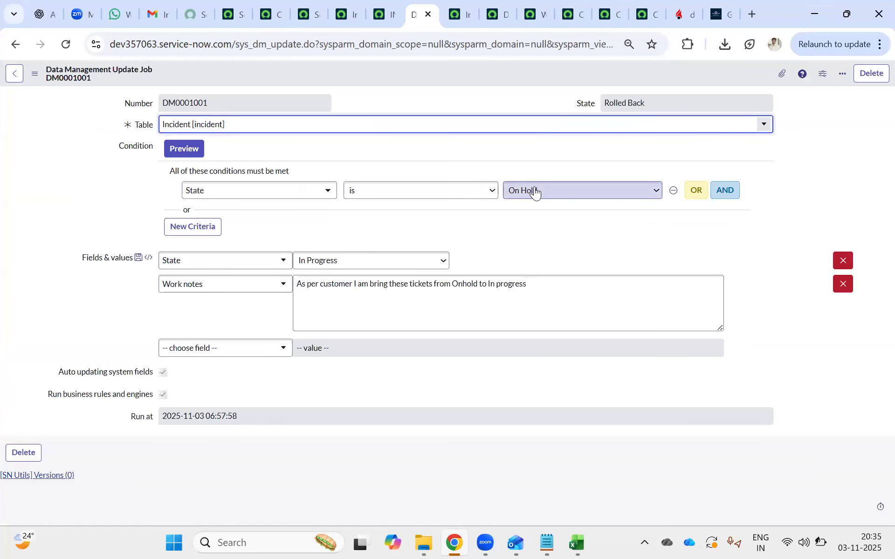
click(464, 15)
click(488, 11)
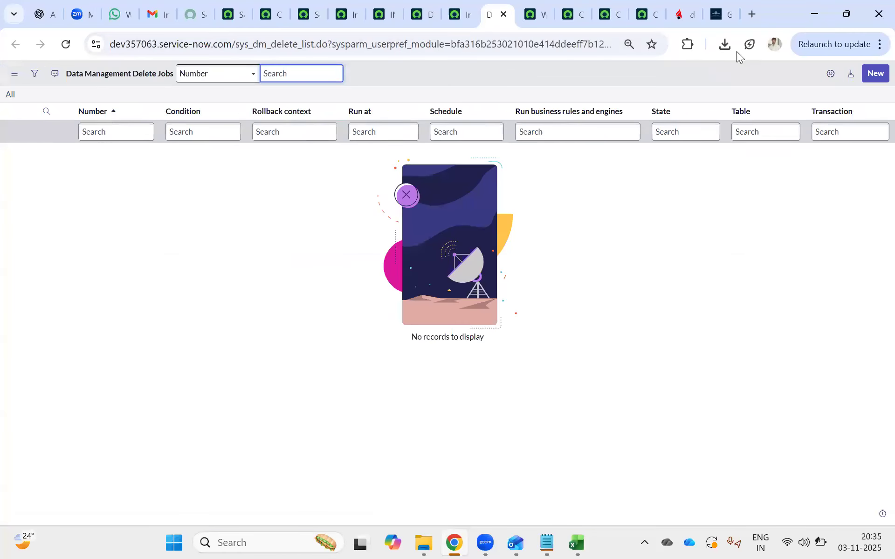
Filter the navigator for "delete" and open the Delete Jobs module in a new tab.
click(221, 14)
click(120, 76)
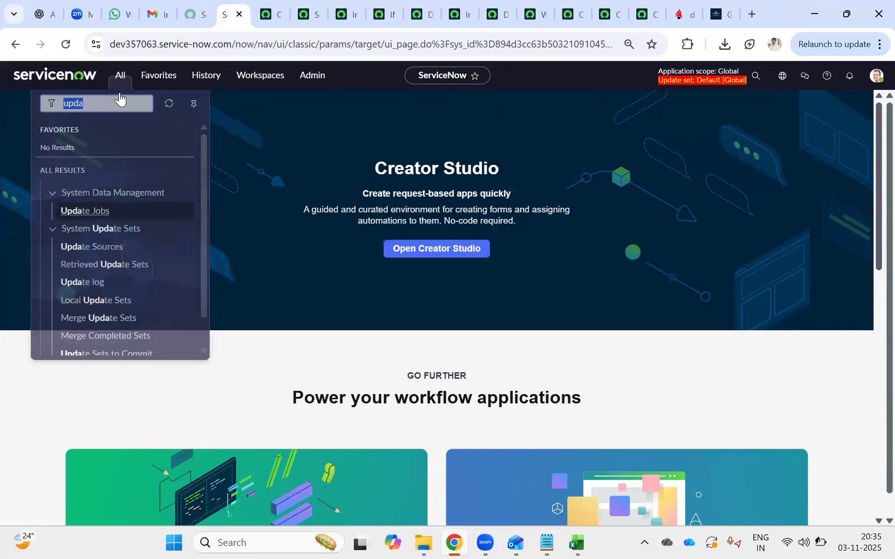
text(d)
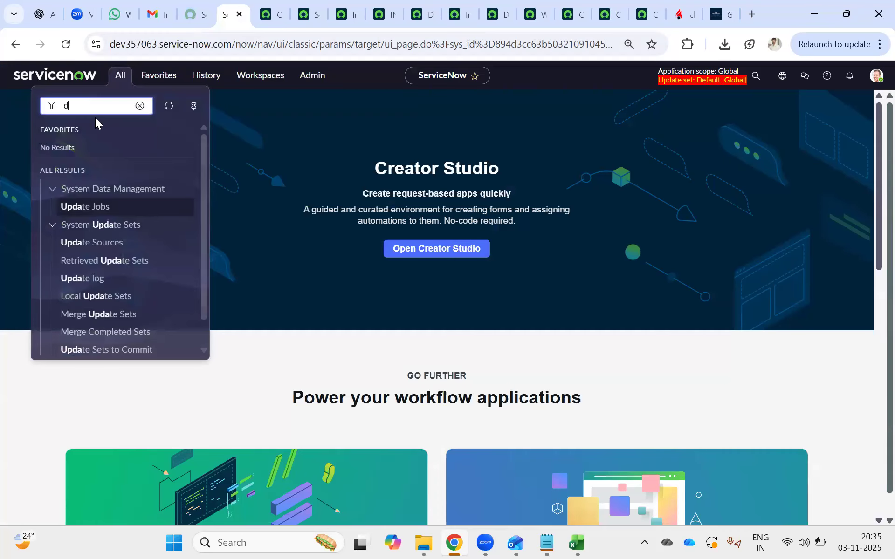
text(e)
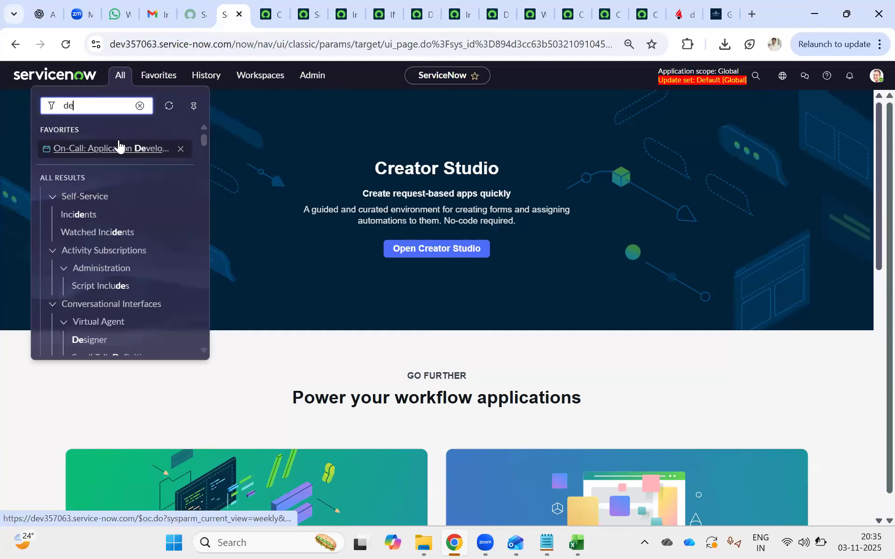
text(l)
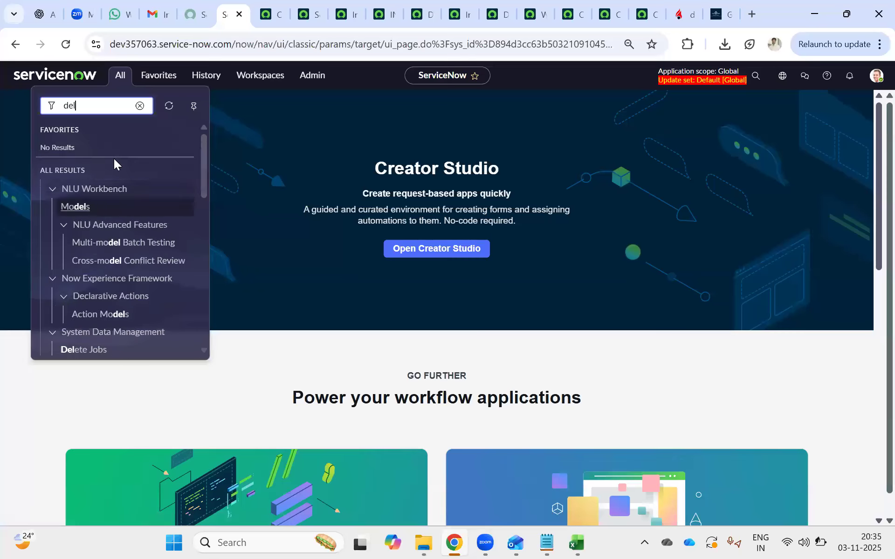
text(ete)
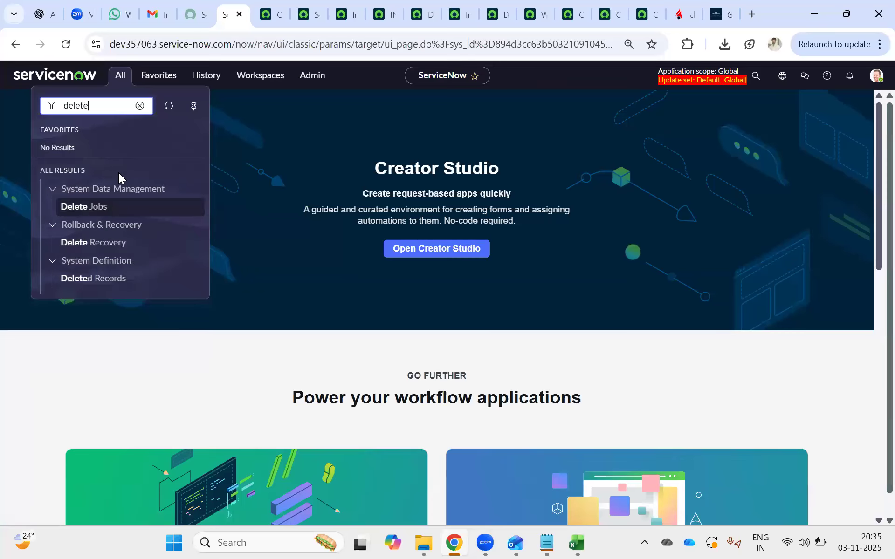
click(91, 206)
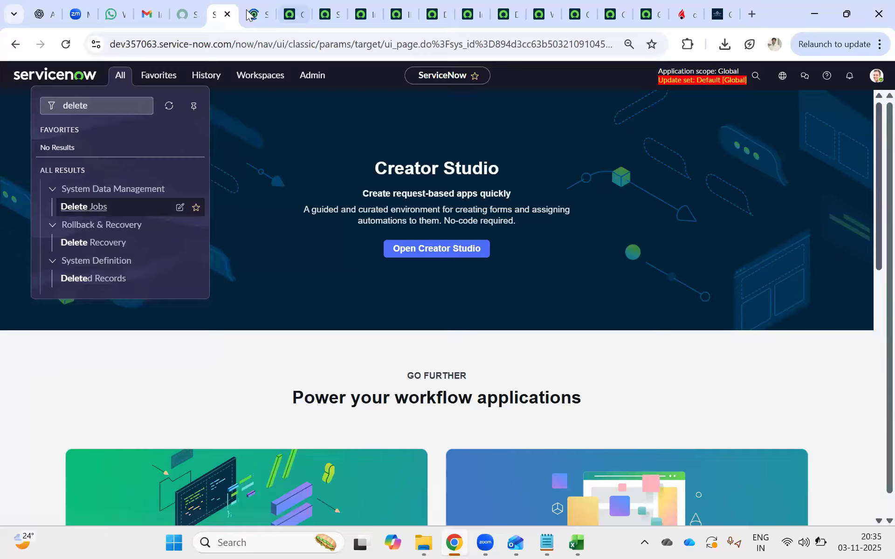
Start a new delete job and copy the incident numbers INC0000019 and INC0000044 from the update job's condition.
click(875, 73)
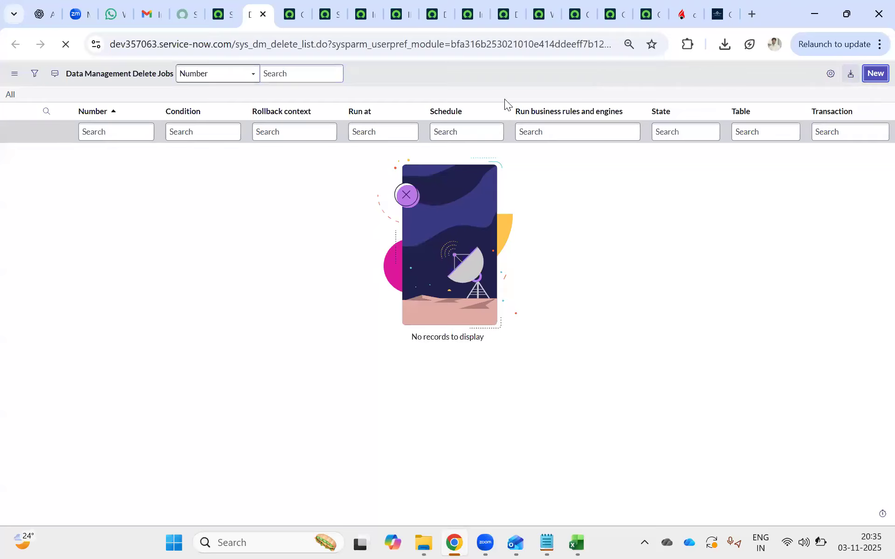
click(296, 14)
drag(573, 244, 506, 237)
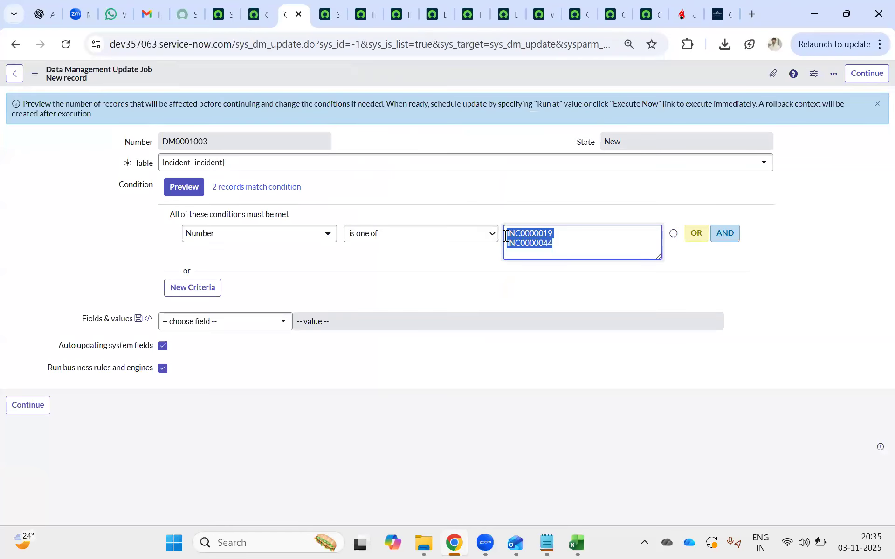
click(247, 8)
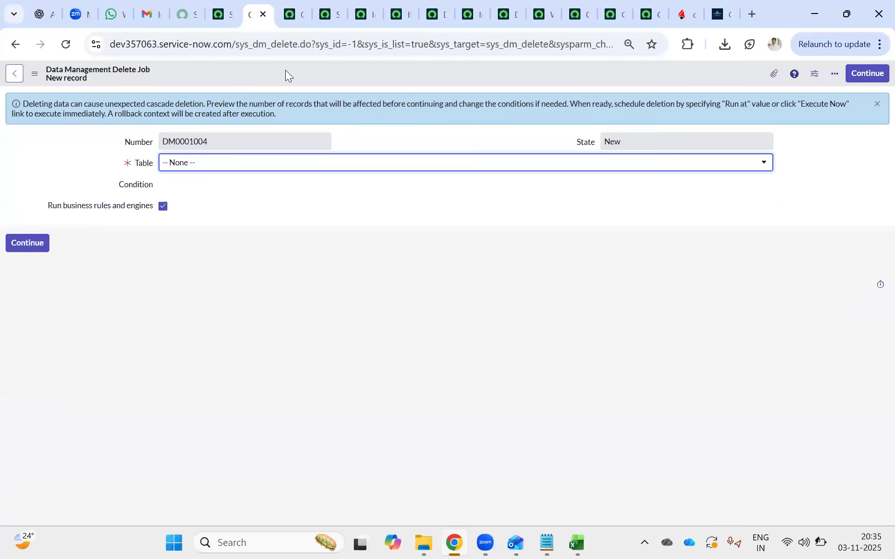
Set the new delete job's table to Incident [incident] and open the field choices for its first condition.
click(185, 168)
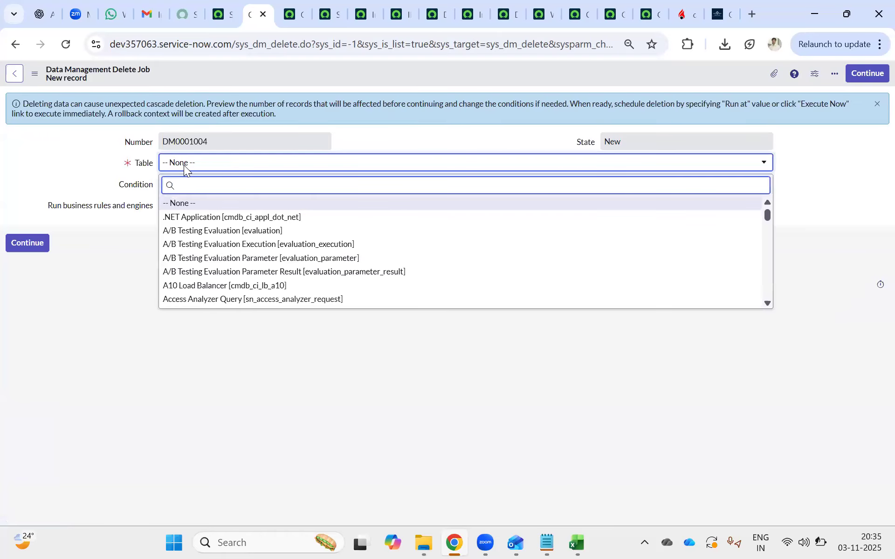
text(incident)
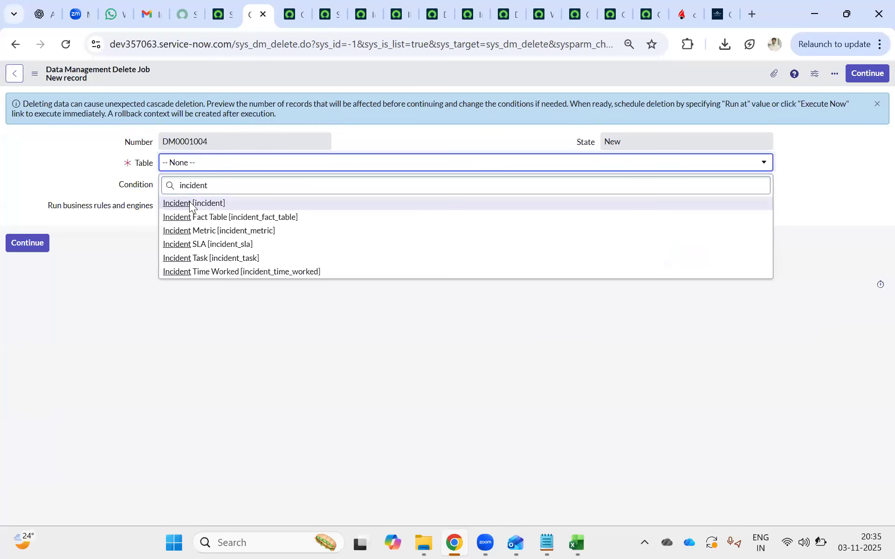
click(191, 204)
click(219, 234)
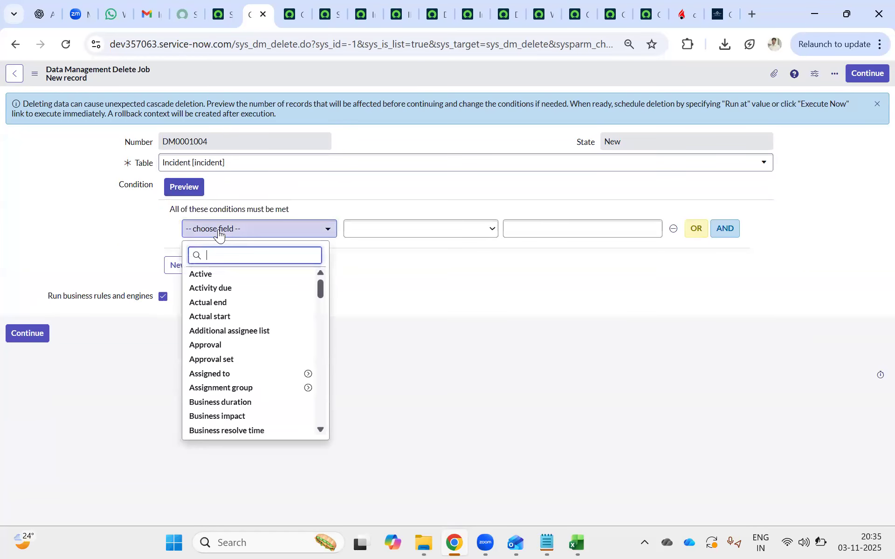